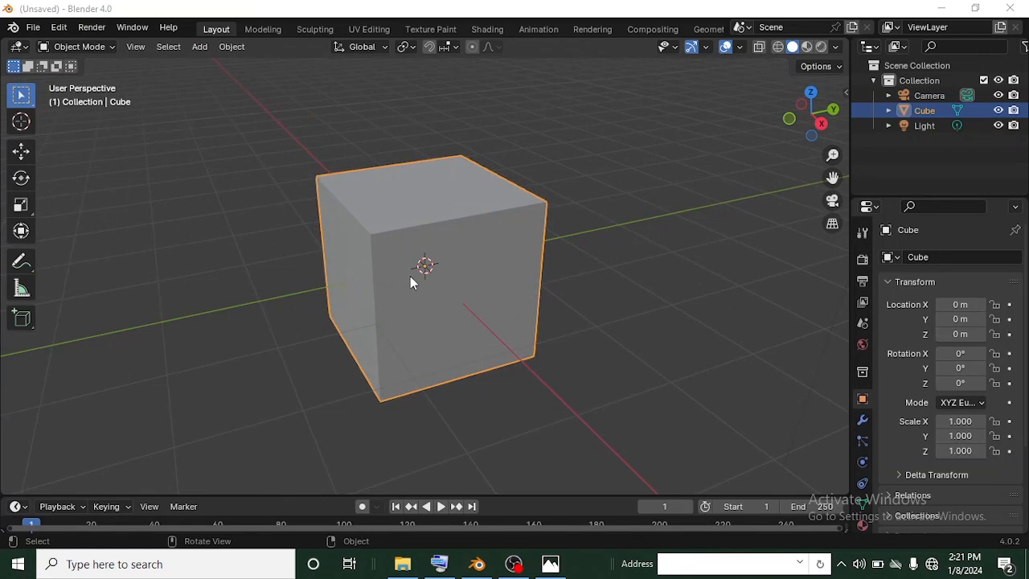
- Examine the reference image Magic wand render.png in Photos and return to Blender
scroll(450, 273, "down", 2)
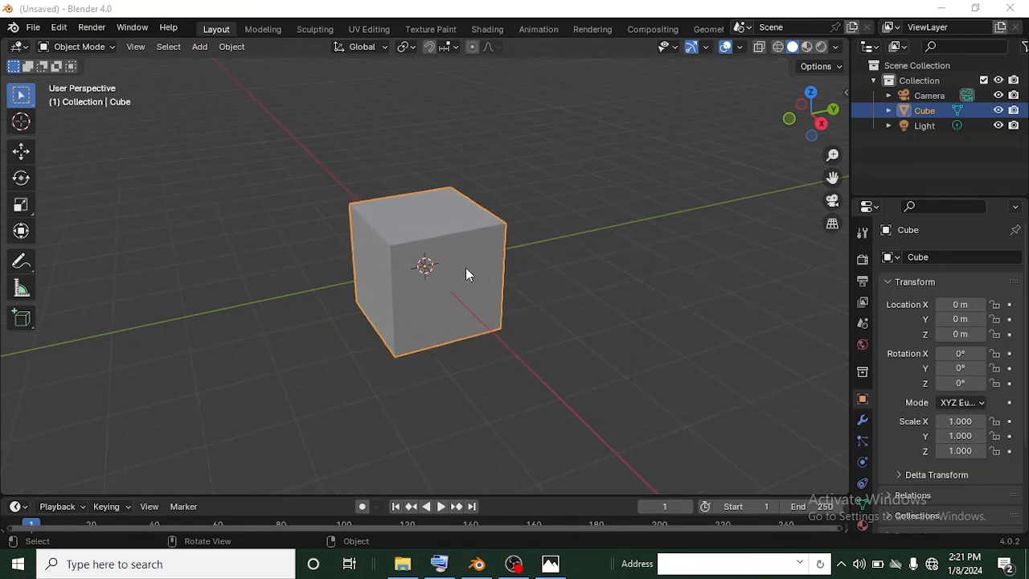
left_click(554, 576)
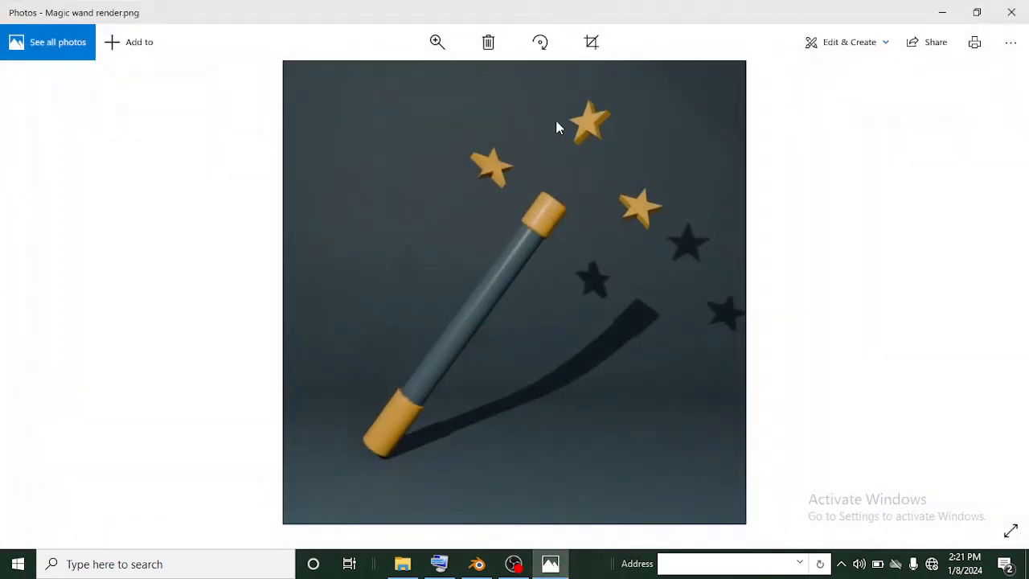
left_click(942, 12)
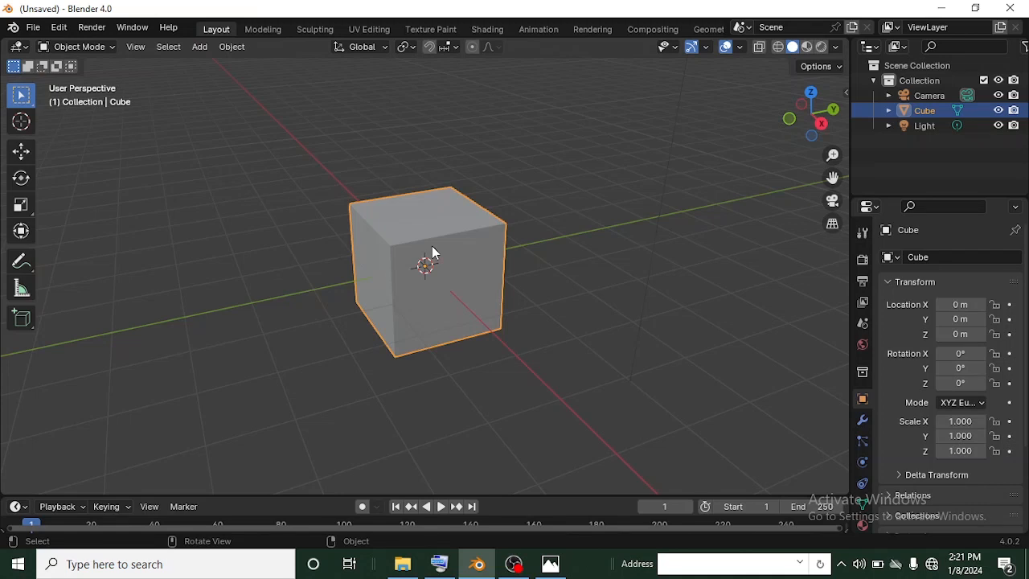
scroll(432, 246, "up", 3)
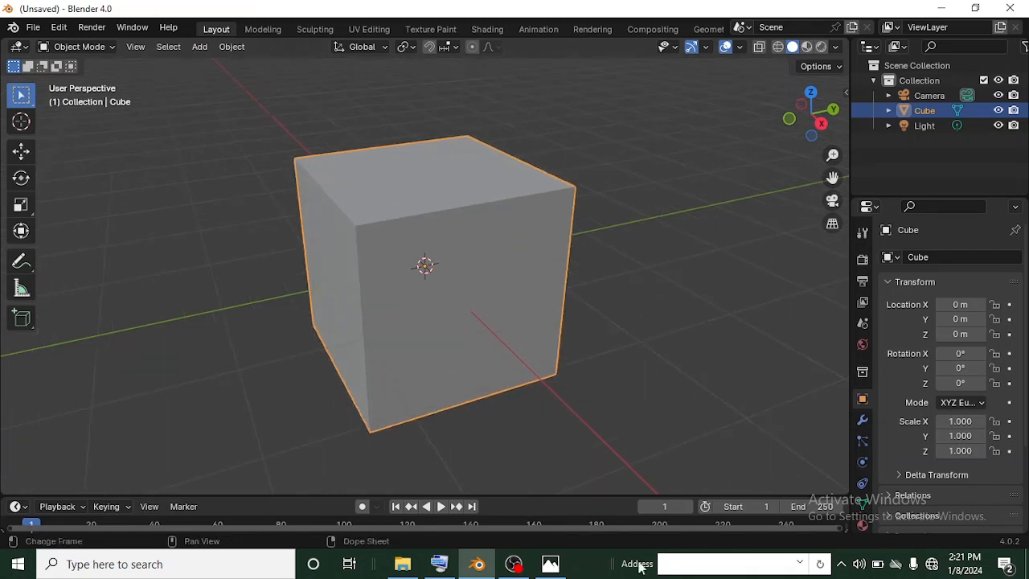
left_click(552, 561)
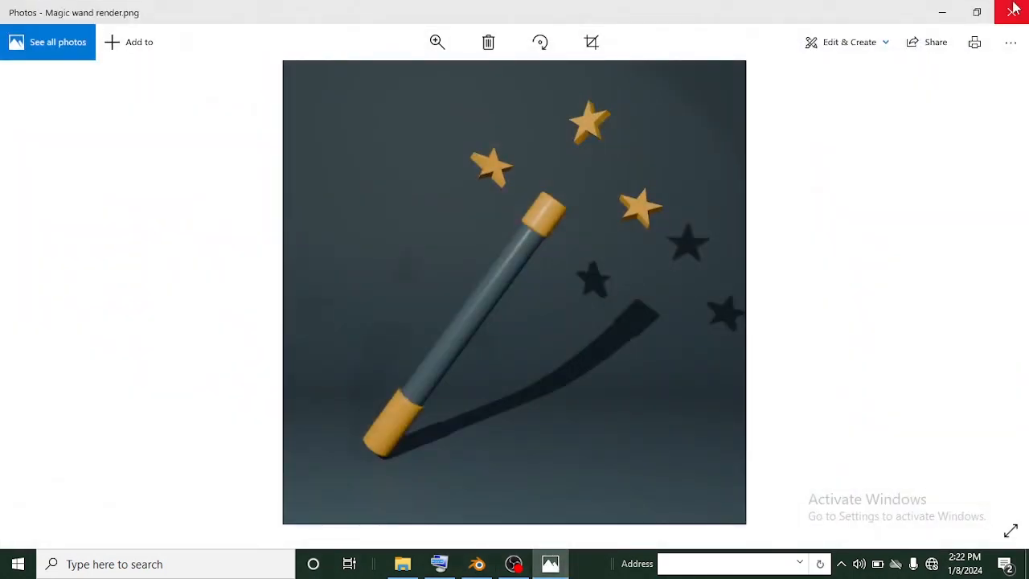
left_click(954, 16)
- Delete the default cube and add a cylinder mesh at the origin
scroll(415, 291, "down", 2)
scroll(415, 295, "down", 1)
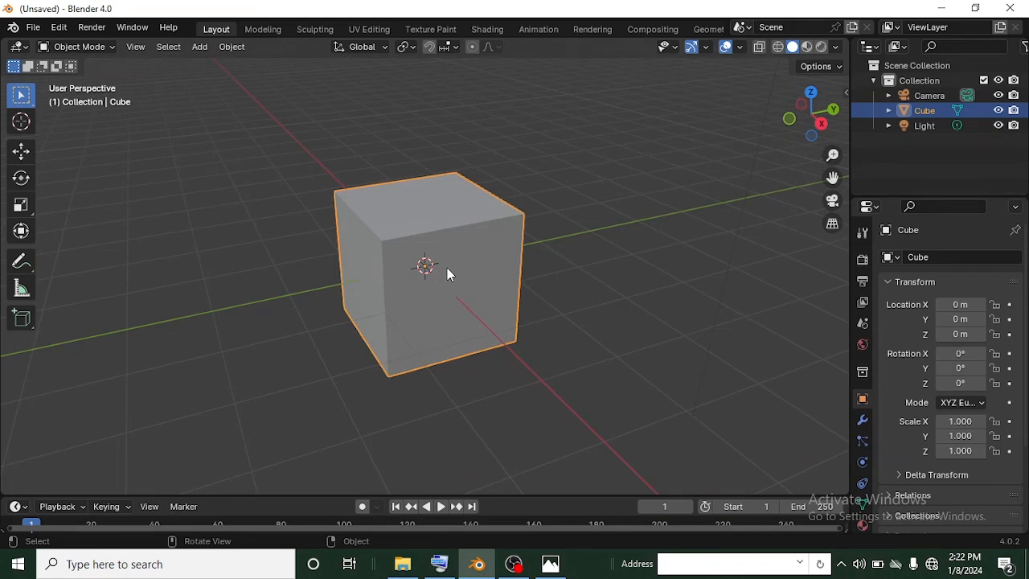
key("Delete")
middle_click_drag(447, 268, 464, 253)
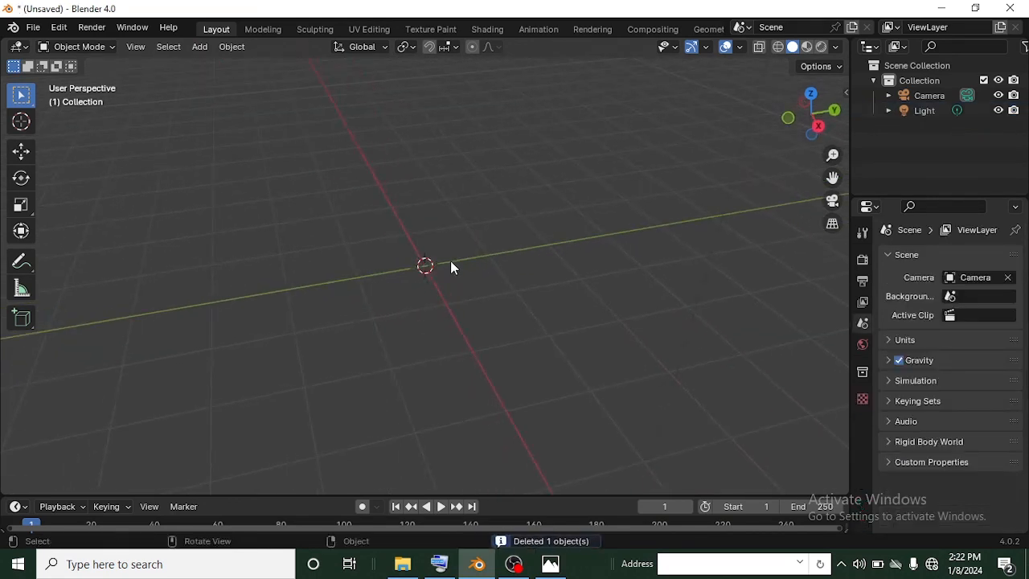
key("shift+a")
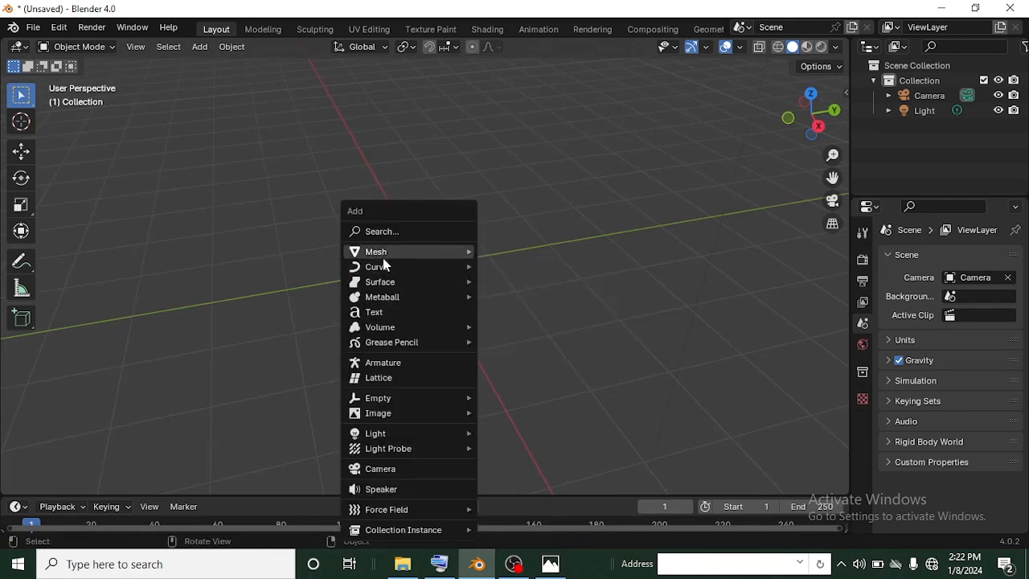
mouse_move(363, 256)
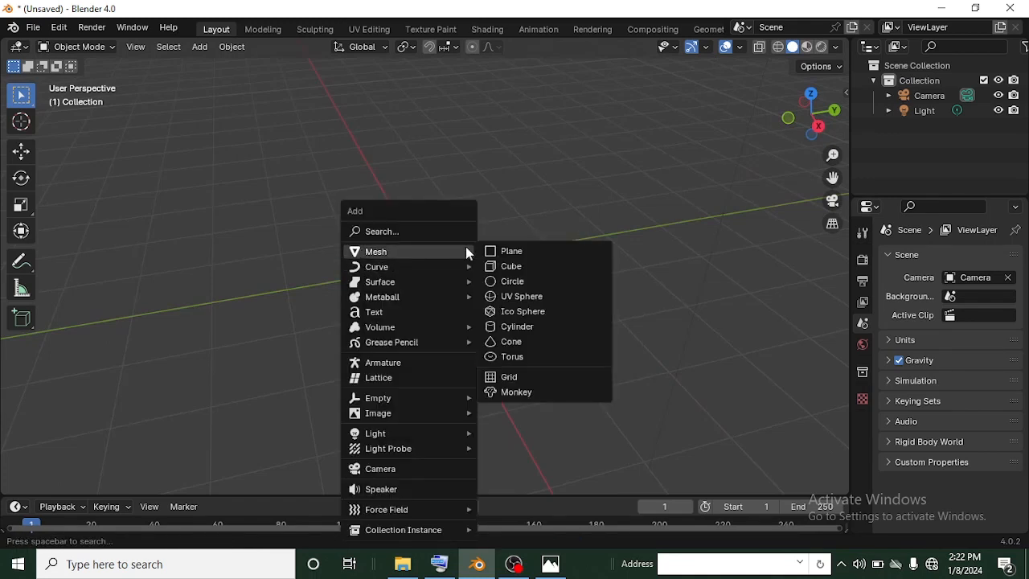
left_click(522, 326)
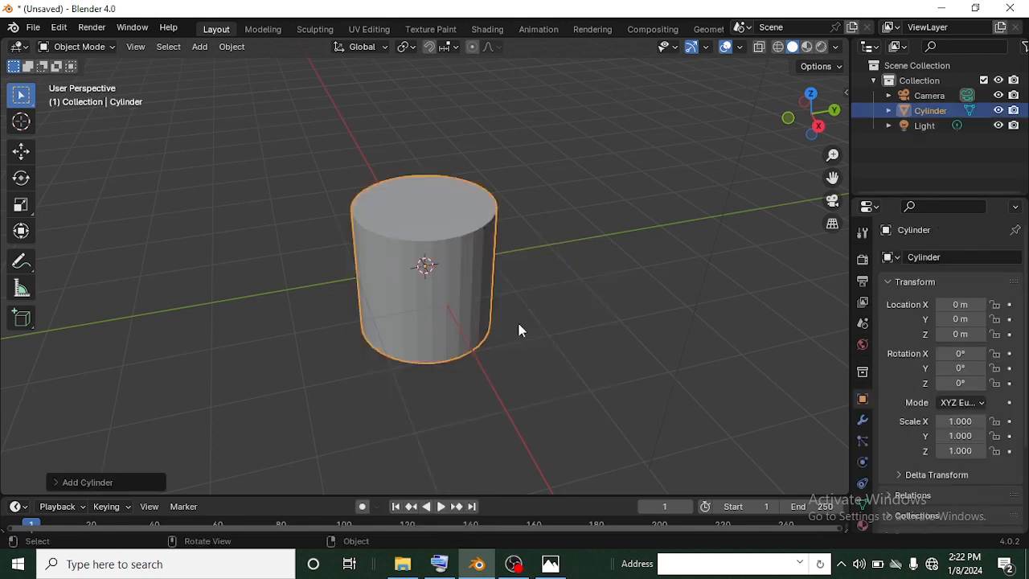
- Stretch the cylinder along the global Z axis to a Z scale of about 1.73
middle_click_drag(520, 329, 203, 180)
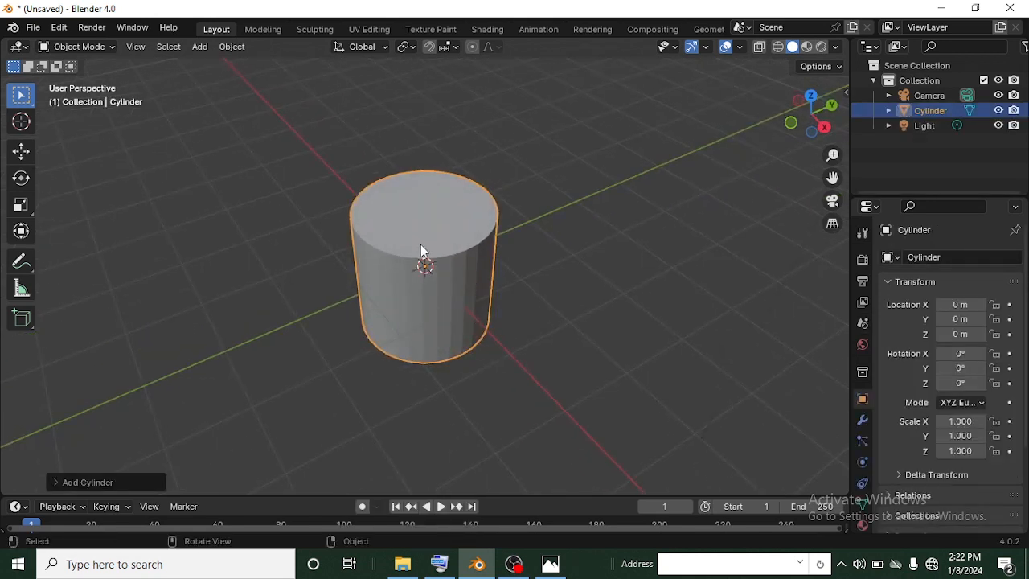
scroll(420, 245, "down", 5)
middle_click_drag(501, 305, 450, 279)
scroll(450, 279, "up", 2)
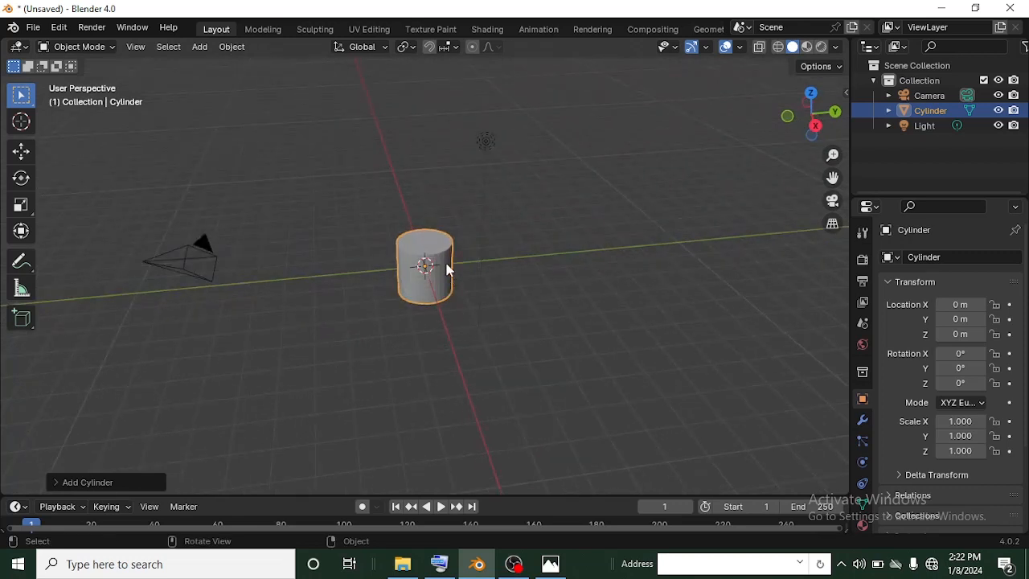
key("s")
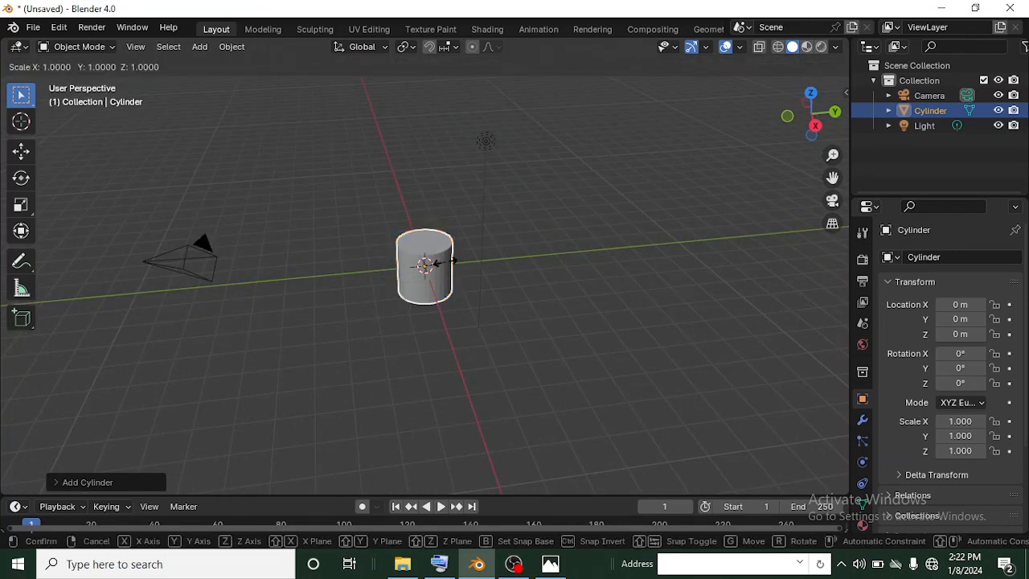
key("z")
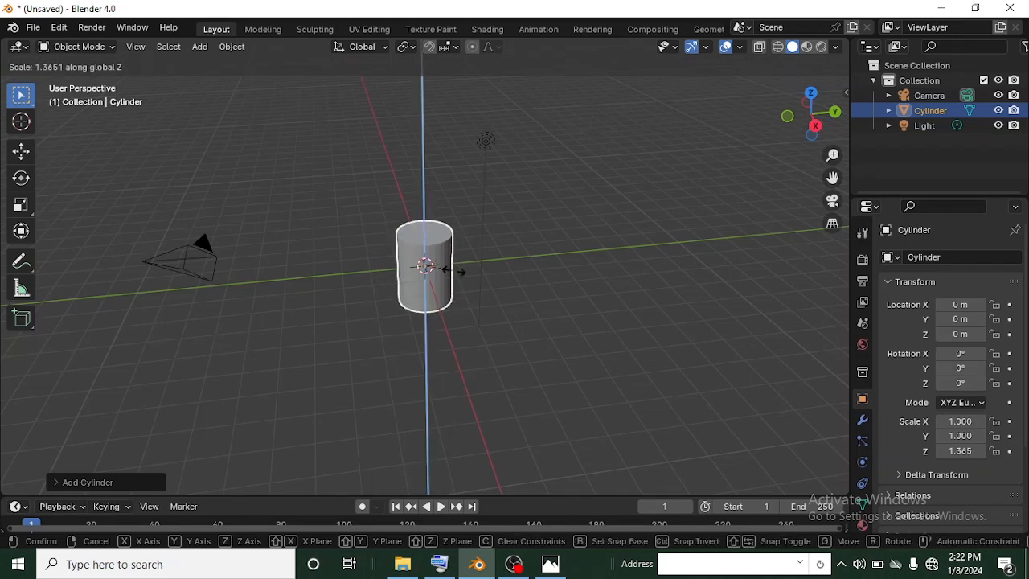
left_click(457, 276)
mouse_move(458, 276)
middle_mouse_down()
mouse_move(490, 293)
mouse_move(459, 283)
middle_mouse_up()
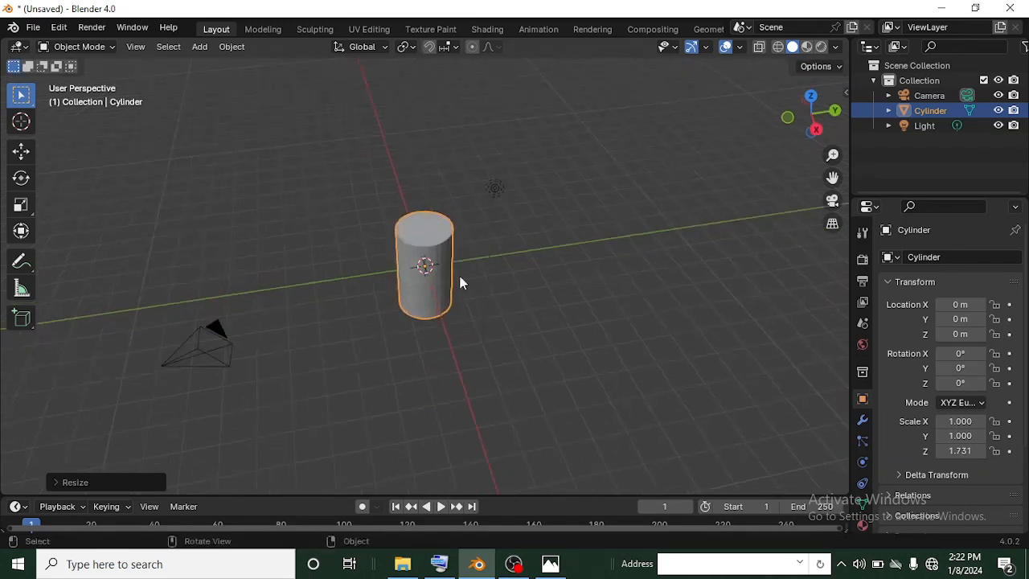
- Switch the cylinder from Object Mode to Edit Mode
key("ctrl+Tab")
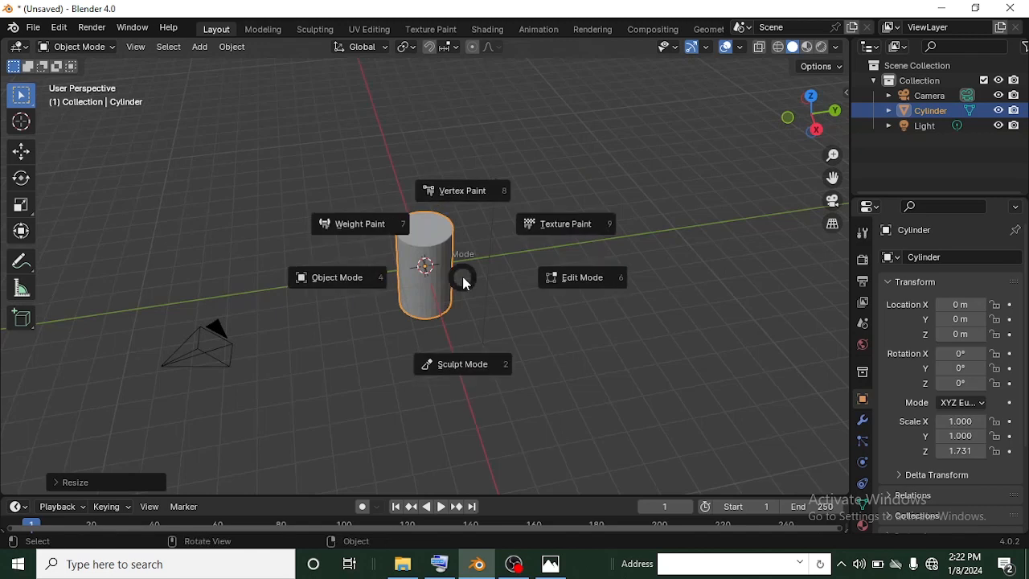
left_click(465, 283)
scroll(459, 275, "up", 4)
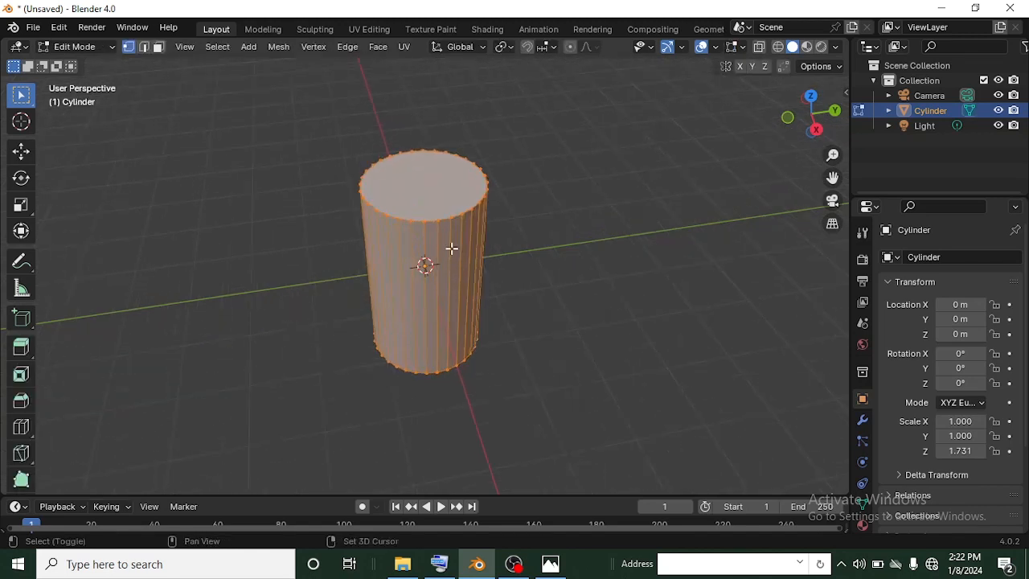
left_click(74, 47)
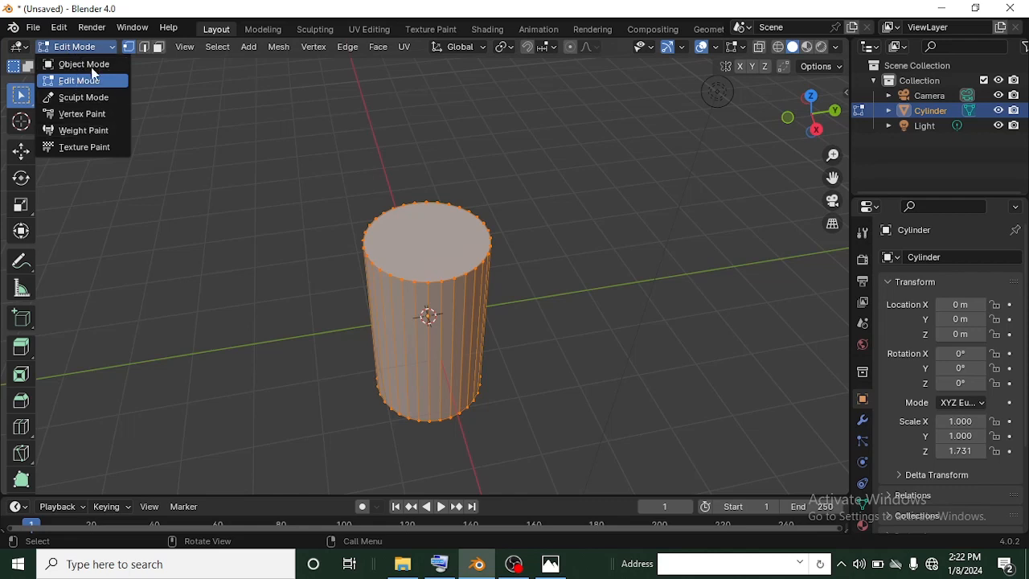
left_click(95, 80)
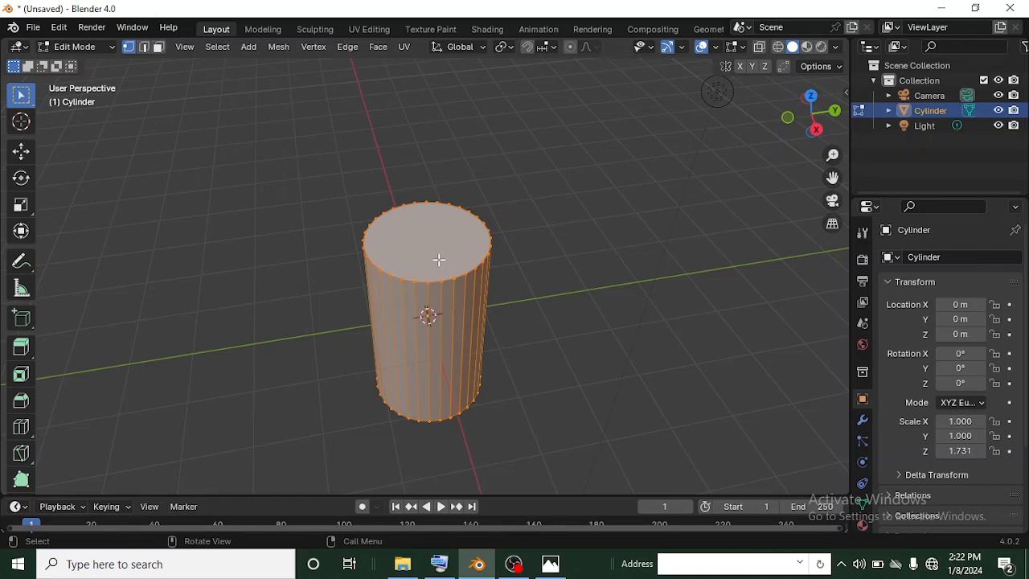
- Select the cylinder's top face in face selection mode and inset it, leaving a narrow rim around it
key("3")
scroll(426, 251, "up", 1)
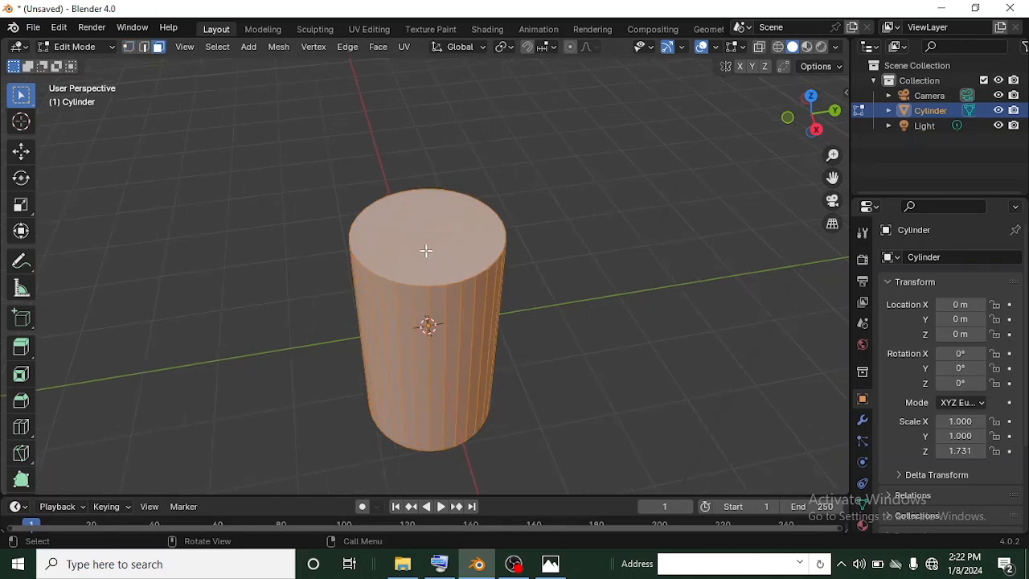
left_click(435, 251)
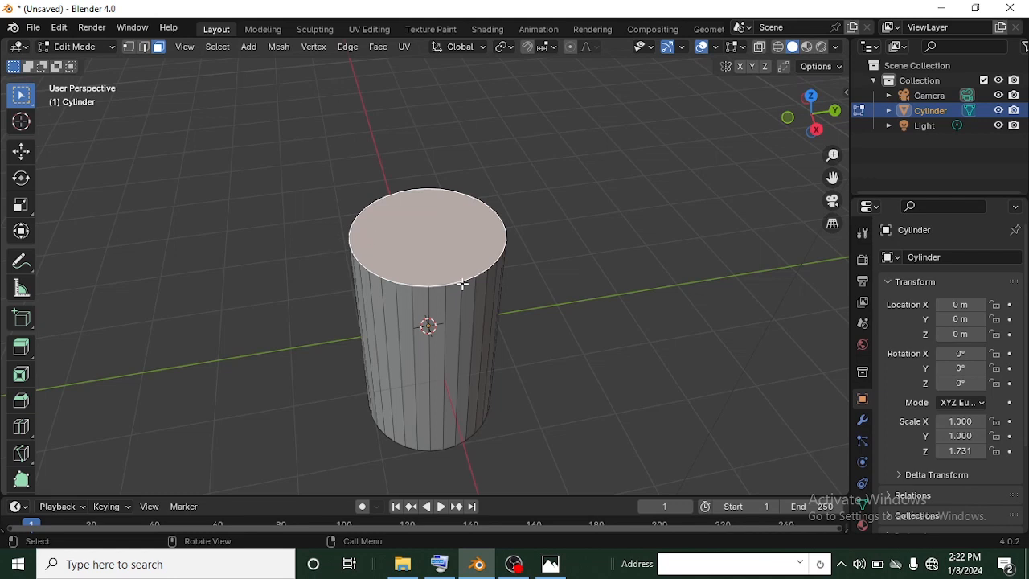
middle_click_drag(464, 282, 465, 303)
key("i")
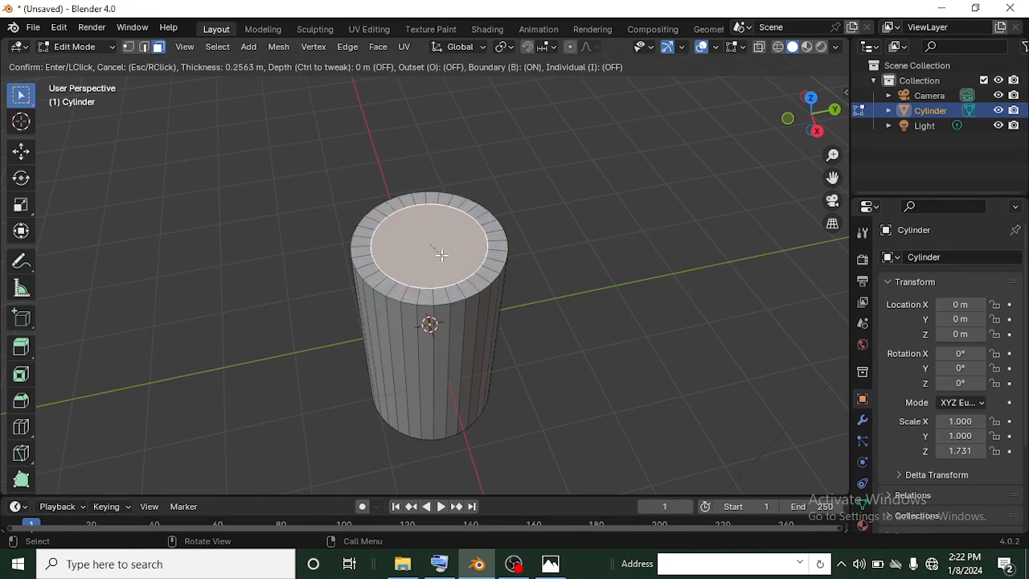
left_click(439, 261)
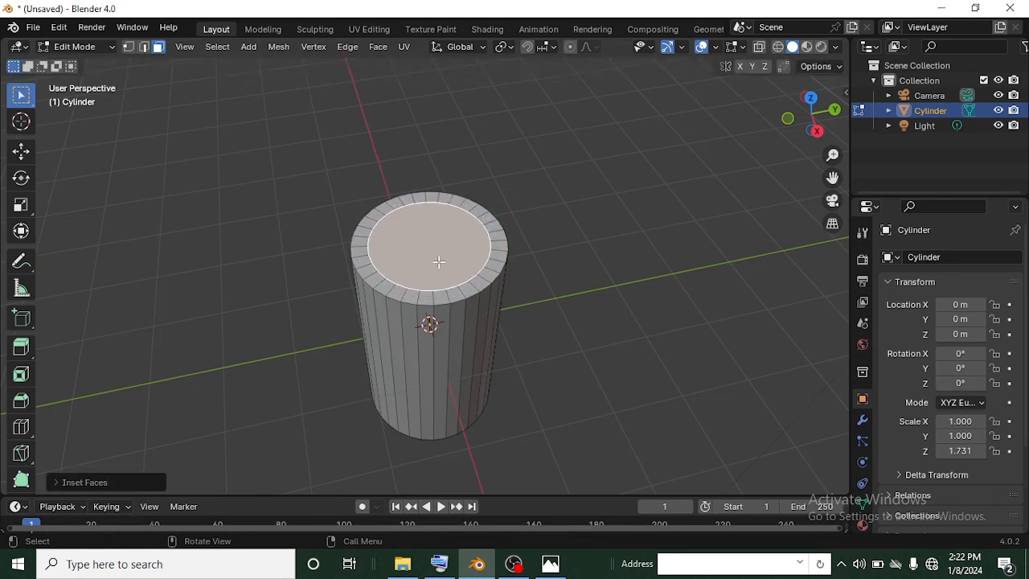
- Extrude the inset top face upward into a long wand shaft and raise its end further along the Z axis
scroll(439, 261, "down", 5)
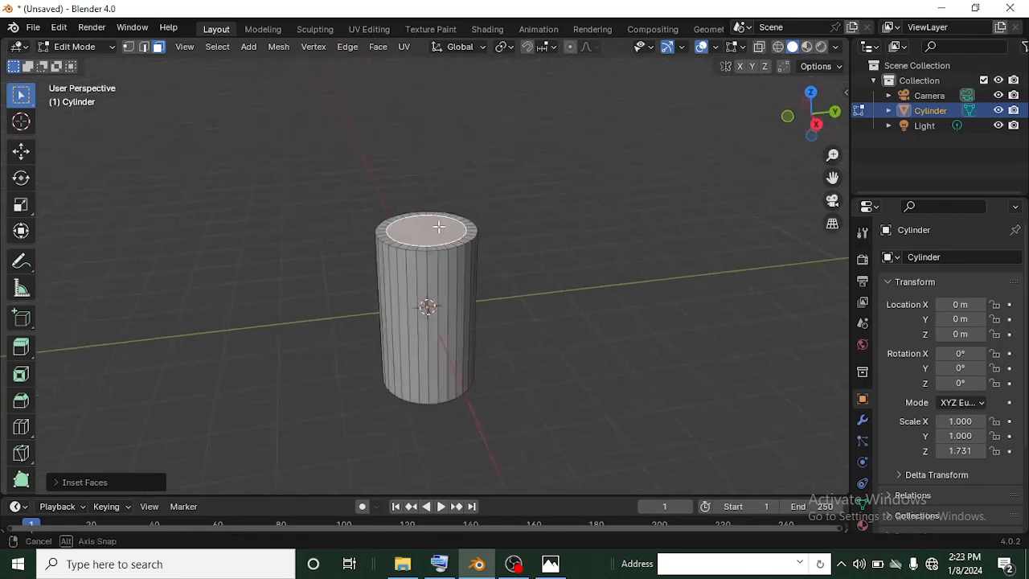
key("e")
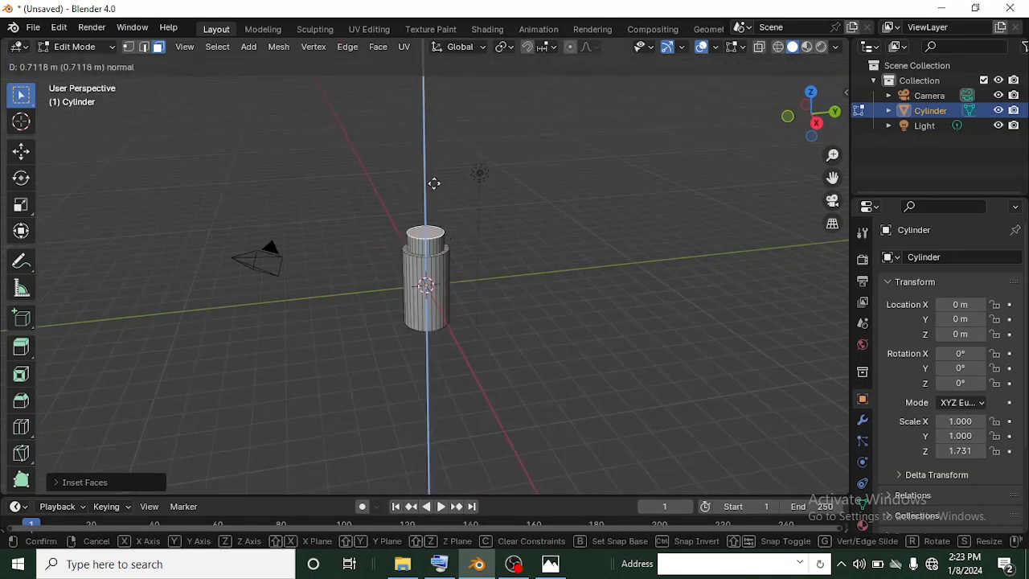
left_click(446, 470)
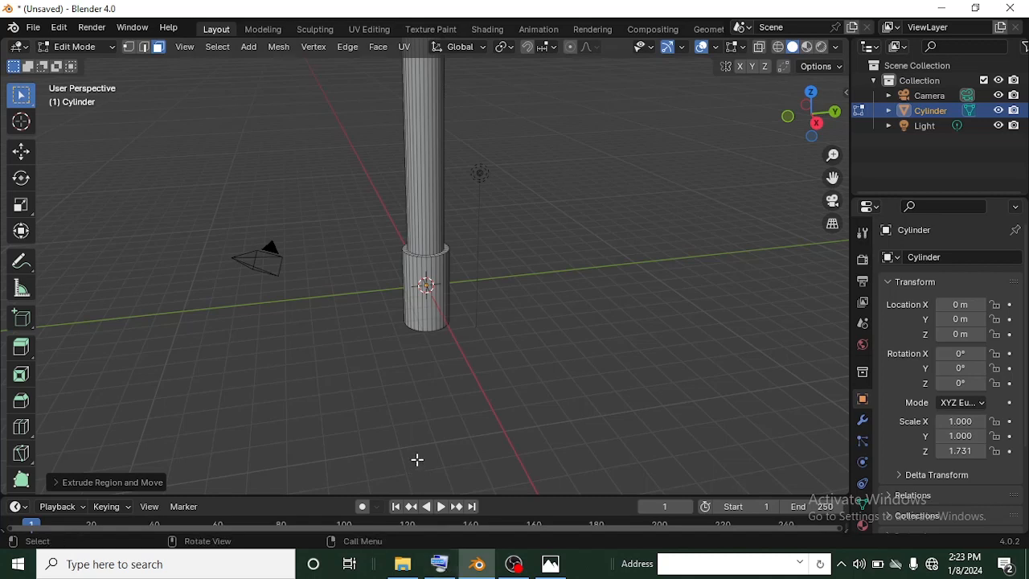
scroll(416, 459, "down", 4)
middle_click_drag(434, 308, 443, 363, "shift")
key("g")
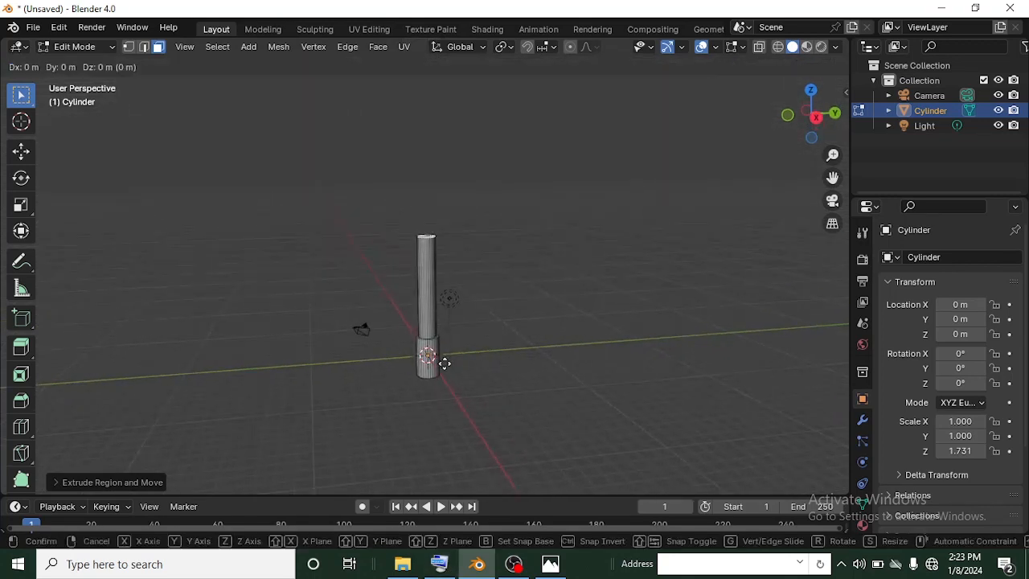
key("z")
left_click(432, 330)
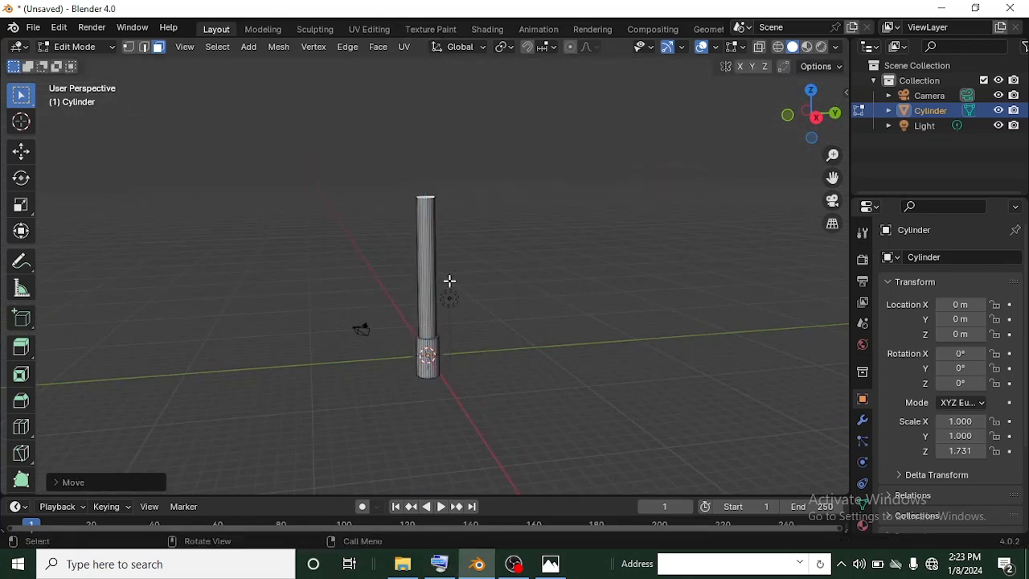
- Extrude the shaft's top face in place and scale it outward to form a rim wider than the shaft
middle_click_drag(448, 281, 463, 372, "shift")
scroll(455, 337, "up", 5)
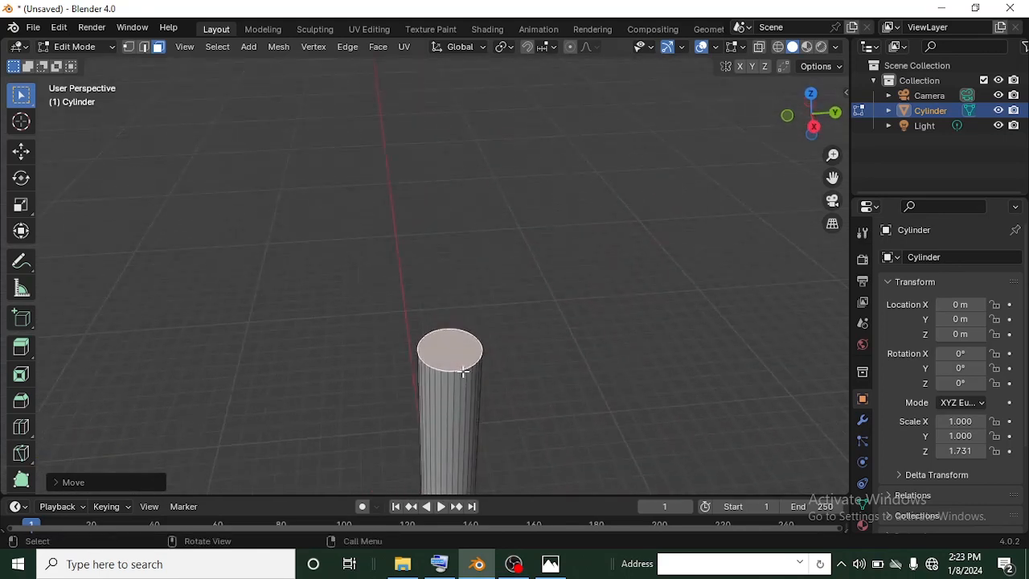
scroll(463, 371, "up", 1)
key("e")
key("s")
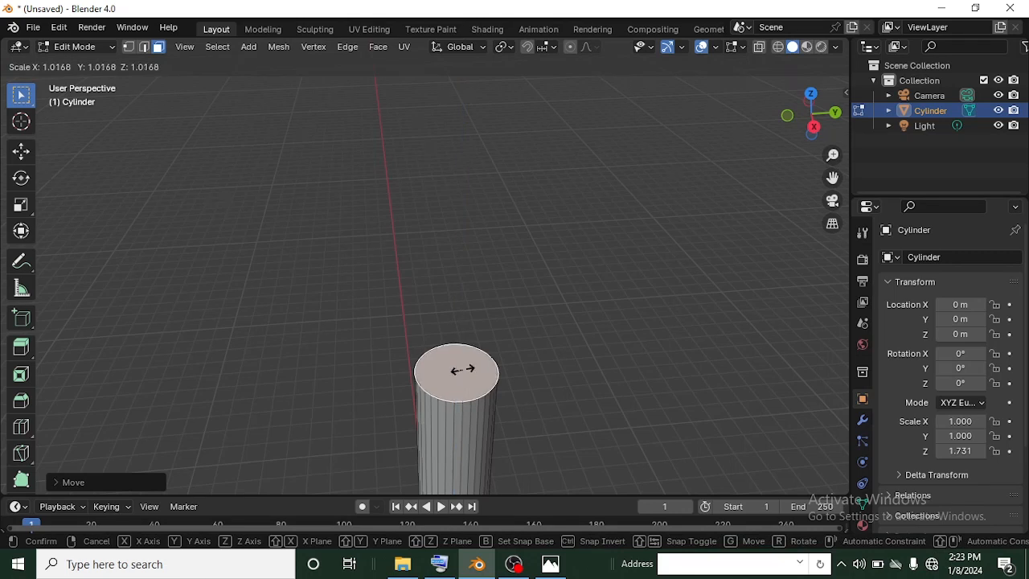
left_click(465, 373)
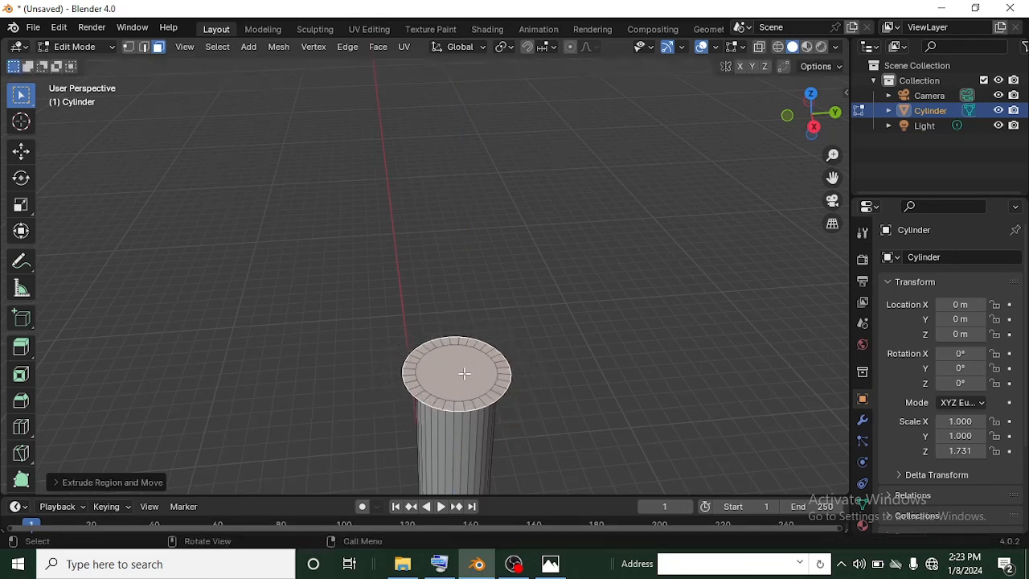
- Extrude the widened top faces upward into a short cap at the wand's tip
key("e")
left_click(467, 296)
scroll(466, 296, "down", 4)
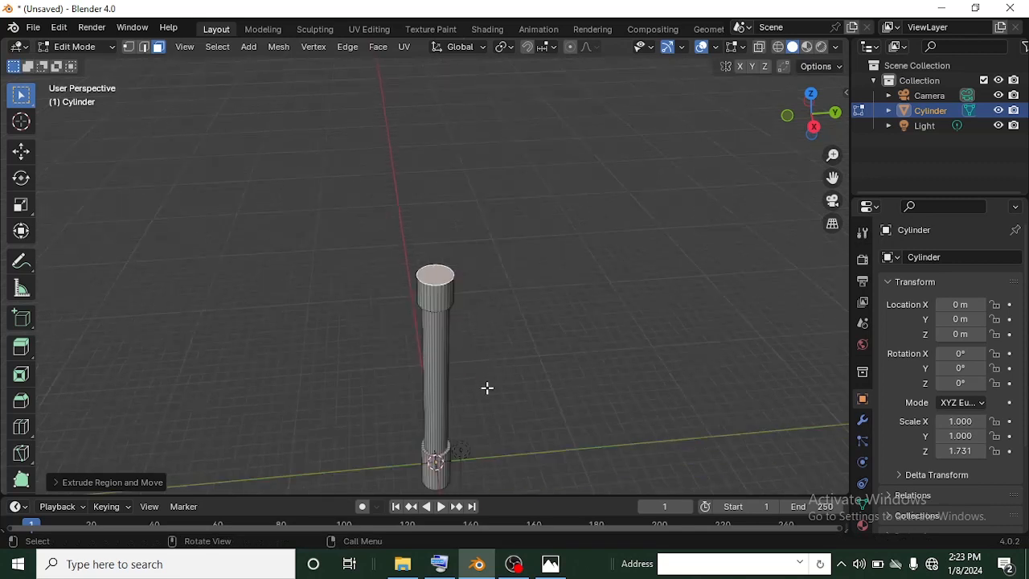
middle_click_drag(487, 388, 493, 335)
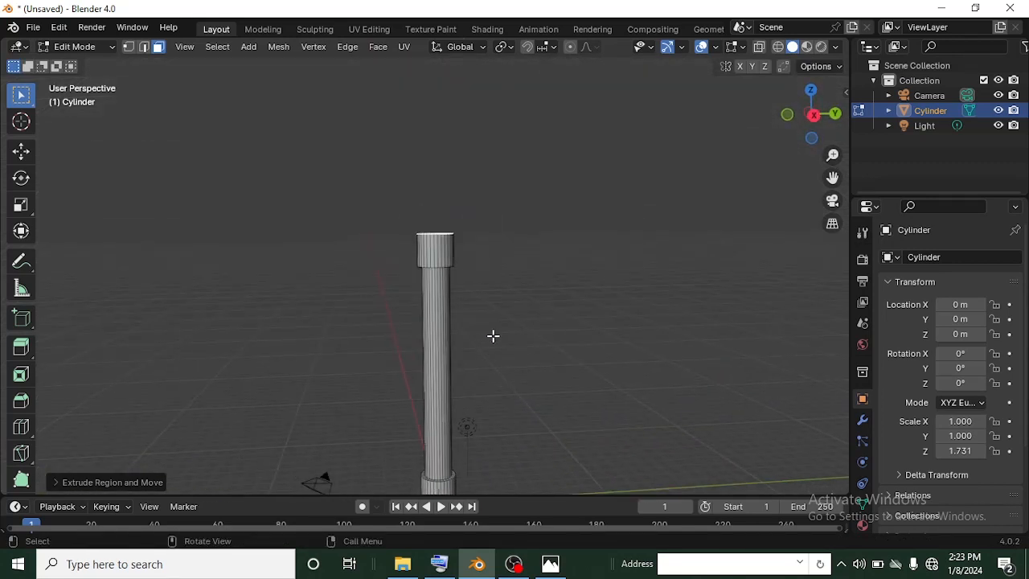
- Return the wand mesh to Object Mode
key("ctrl+Tab")
key("Tab")
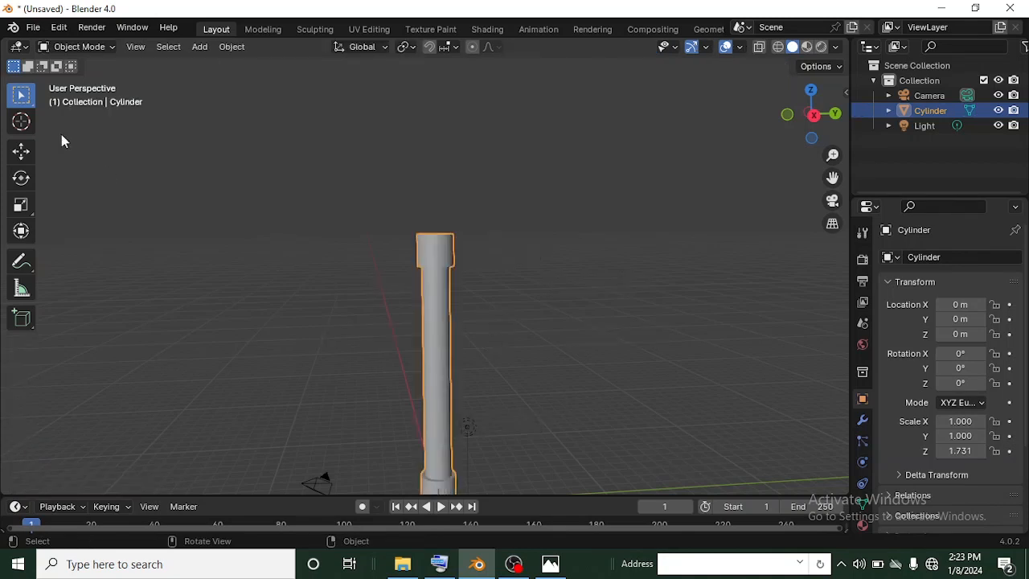
left_click(101, 46)
middle_click_drag(351, 276, 434, 368)
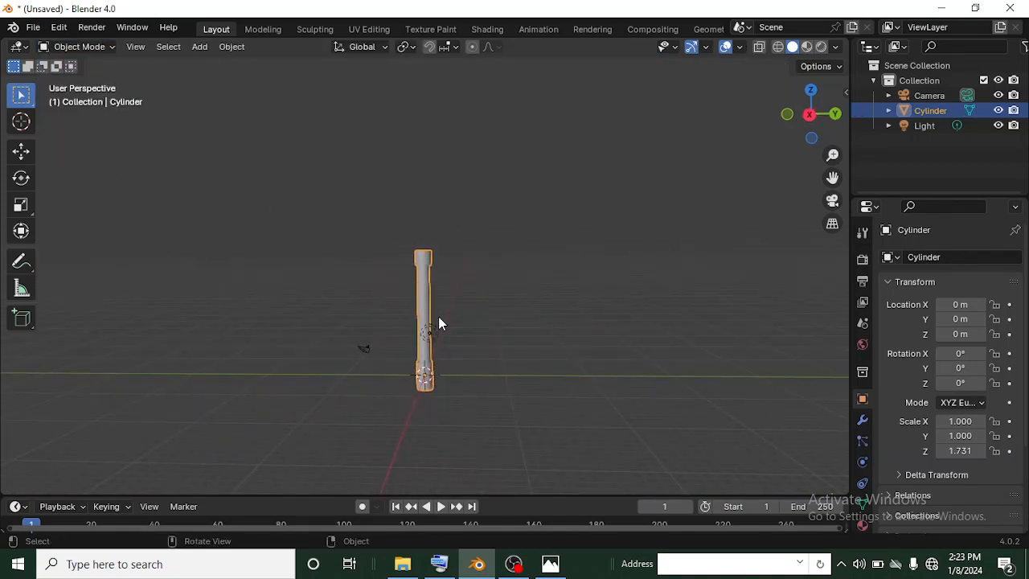
- Activate the Transform tool for the selected wand
scroll(438, 319, "up", 4)
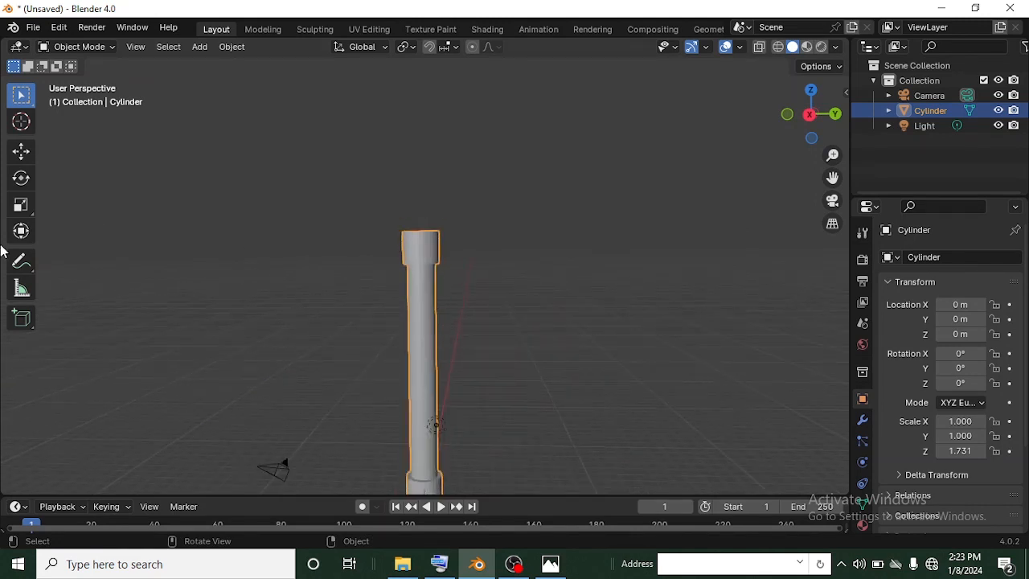
left_click(22, 232)
scroll(246, 347, "down", 3)
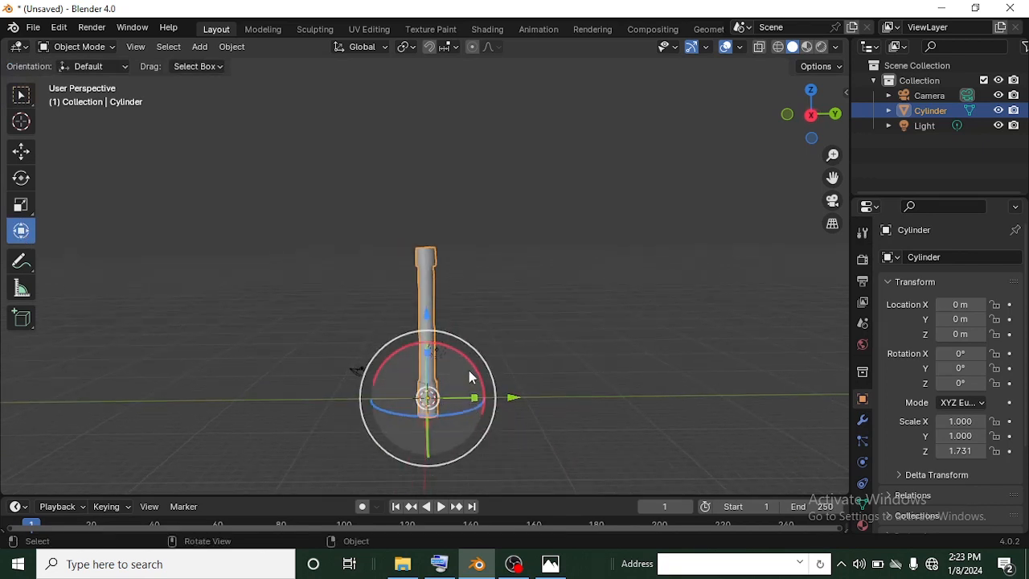
left_click_drag(467, 355, 428, 349)
key("ctrl+z")
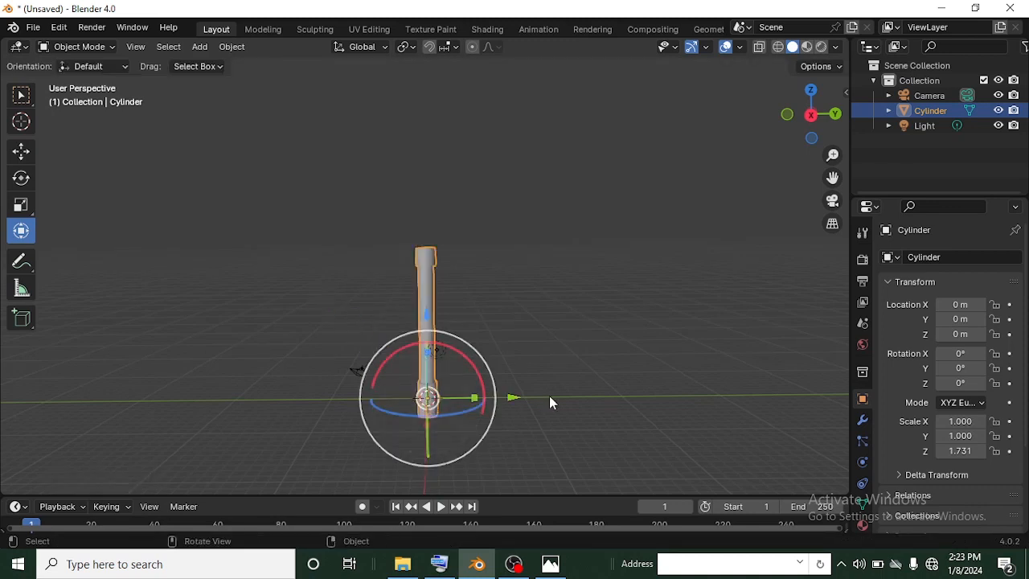
left_click_drag(515, 398, 573, 400)
key("ctrl+z")
- In the right orthographic view, tilt the wand around the X axis to about -23°
middle_click_drag(547, 423, 549, 333)
scroll(536, 406, "up", 2)
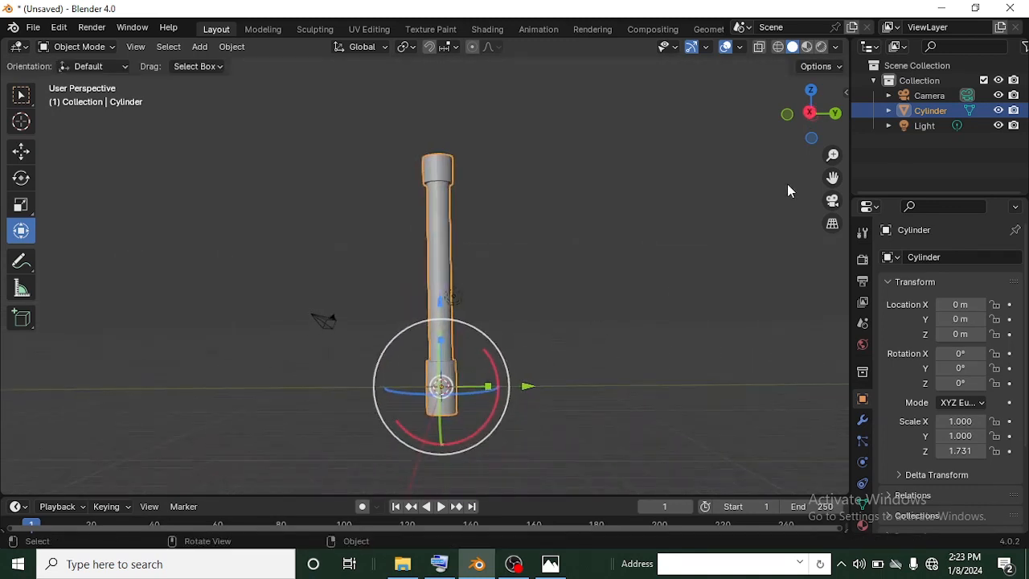
left_click(810, 115)
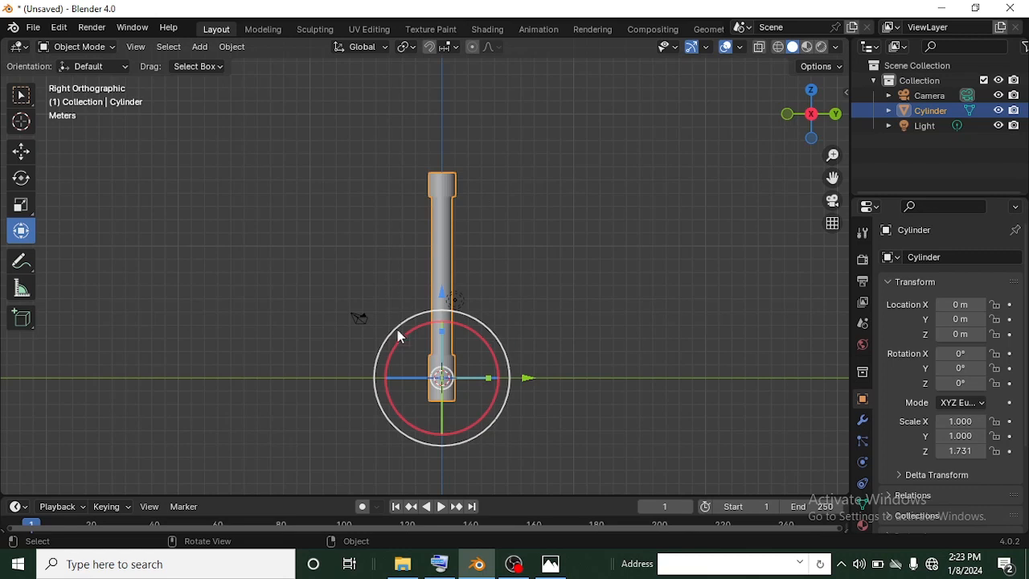
scroll(723, 378, "up", 2)
middle_click_drag(542, 388, 539, 306, "shift")
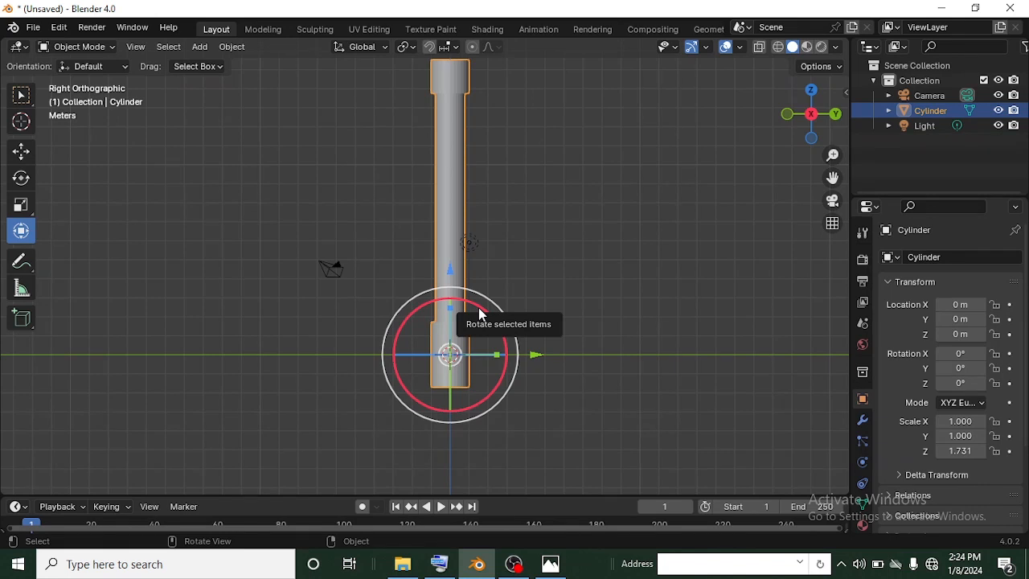
left_click_drag(483, 314, 501, 323)
- Add a new cylinder mesh at the base of the tilted wand
scroll(593, 278, "down", 3)
middle_click_drag(594, 256, 507, 281, "shift")
scroll(526, 303, "up", 3)
scroll(521, 318, "down", 2)
scroll(501, 395, "up", 4)
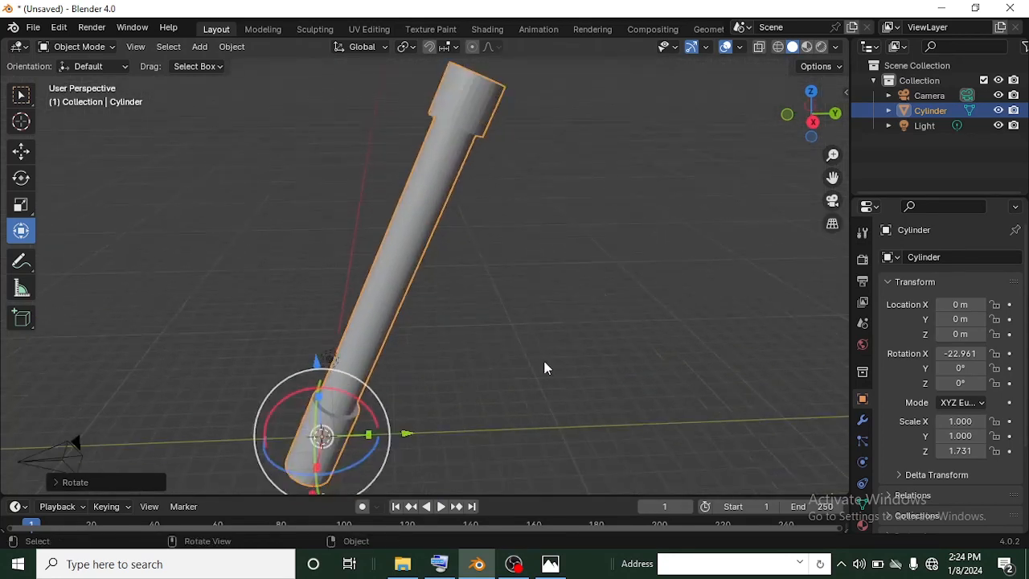
key("shift+a")
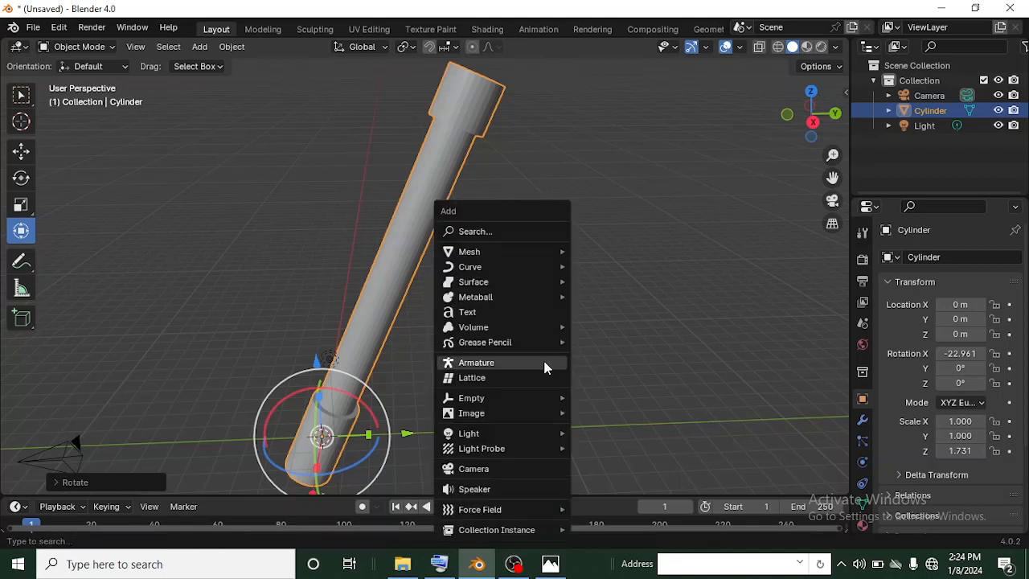
mouse_move(488, 255)
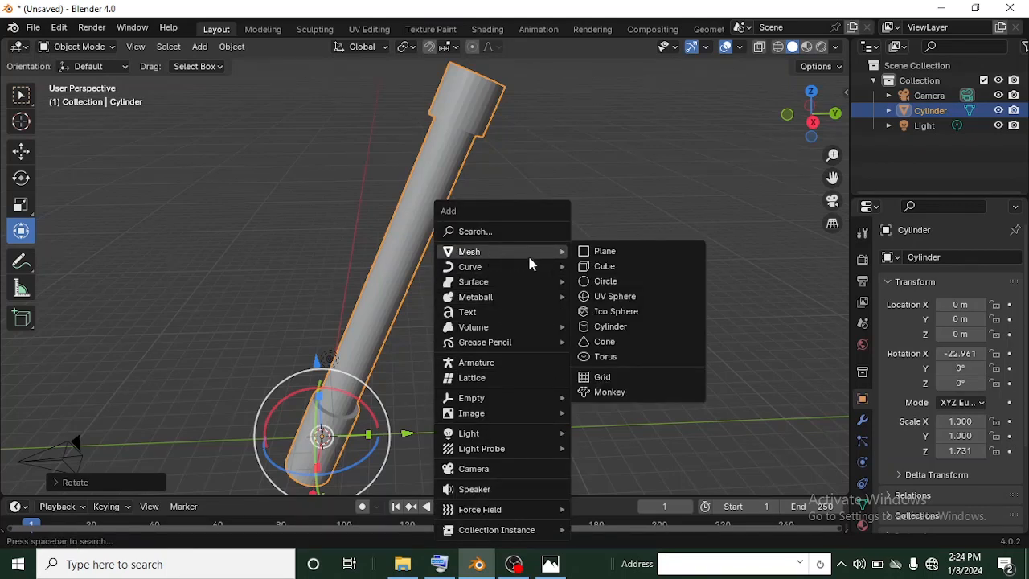
left_click(608, 327)
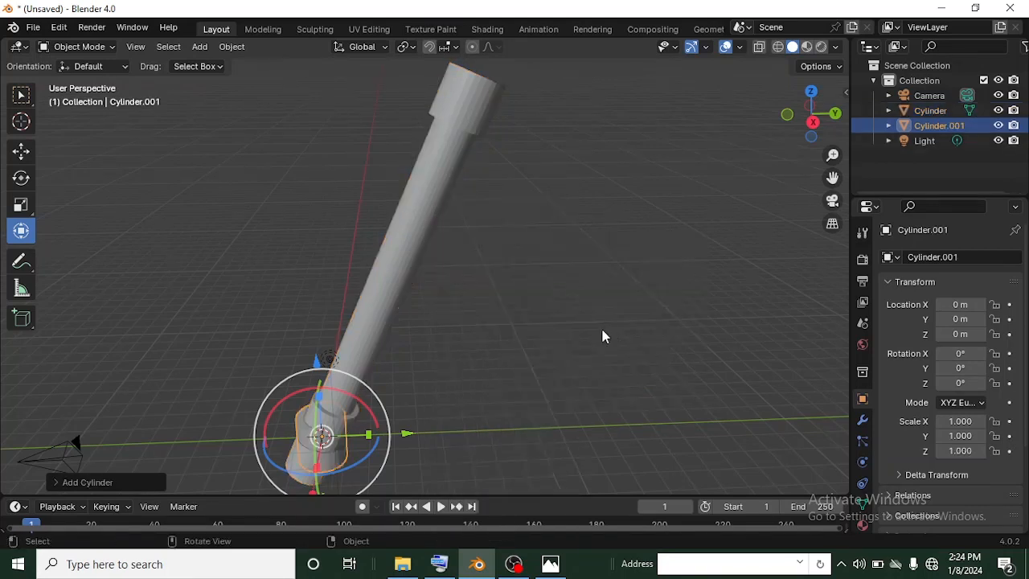
- Set the new cylinder's vertex count to 10
middle_click_drag(392, 377, 489, 270, "shift")
scroll(489, 269, "up", 3)
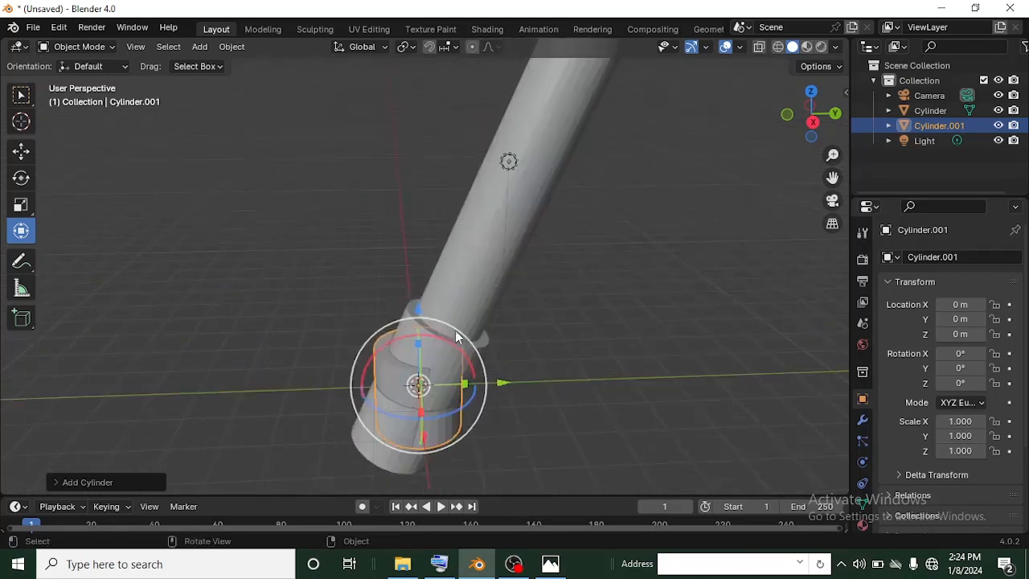
middle_click_drag(426, 364, 462, 302, "shift")
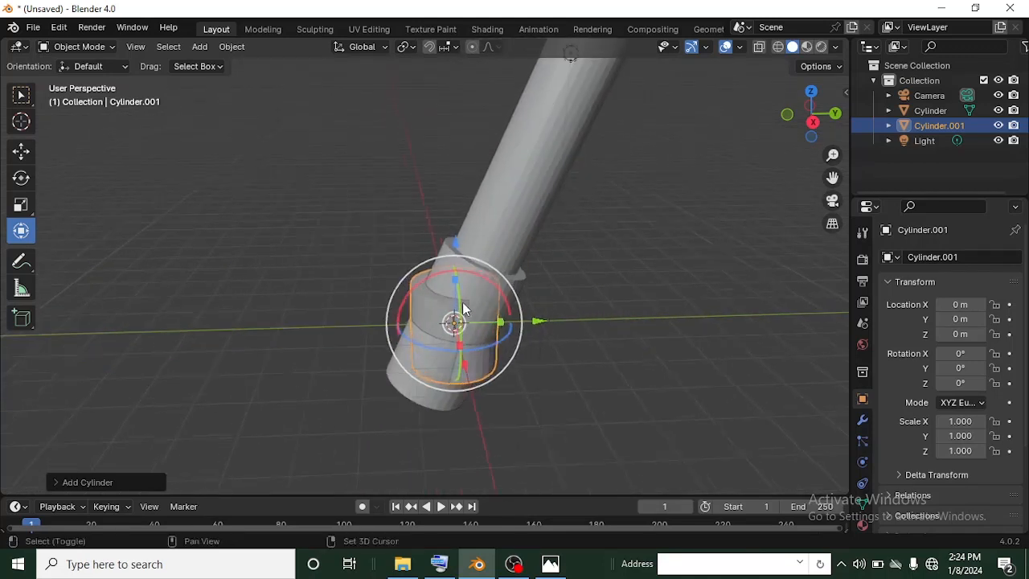
left_click(55, 483)
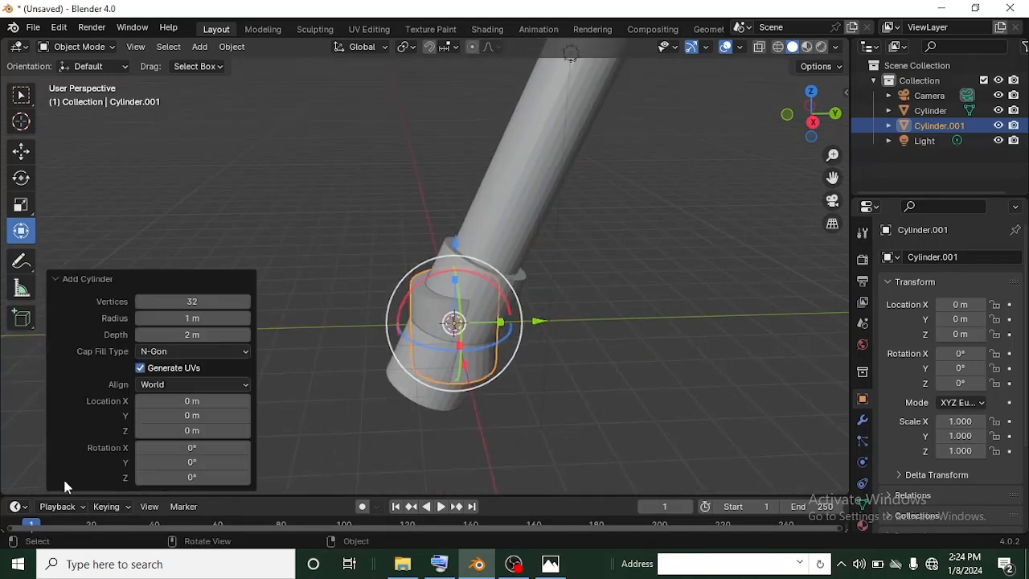
left_click(195, 303)
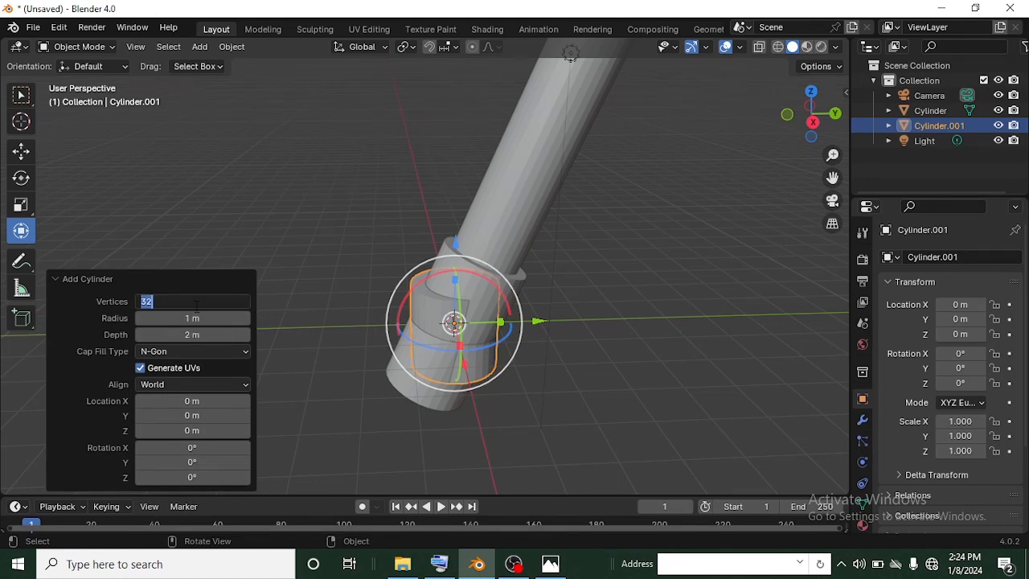
type("10")
key("Return")
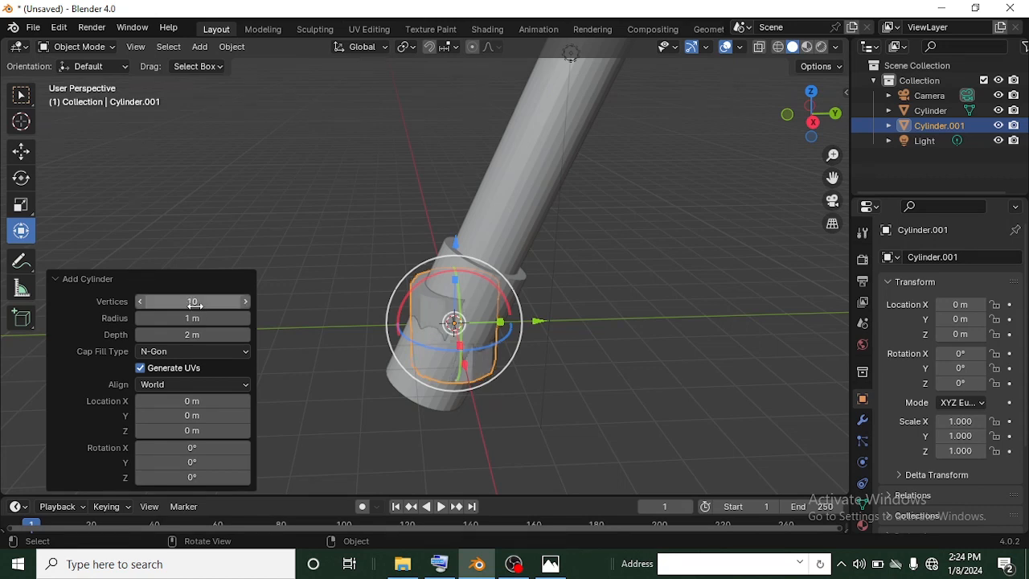
left_click(54, 279)
- Move the ten-sided cylinder out of the wand to a free spot about 3.4 m along the Y axis
scroll(417, 360, "up", 5)
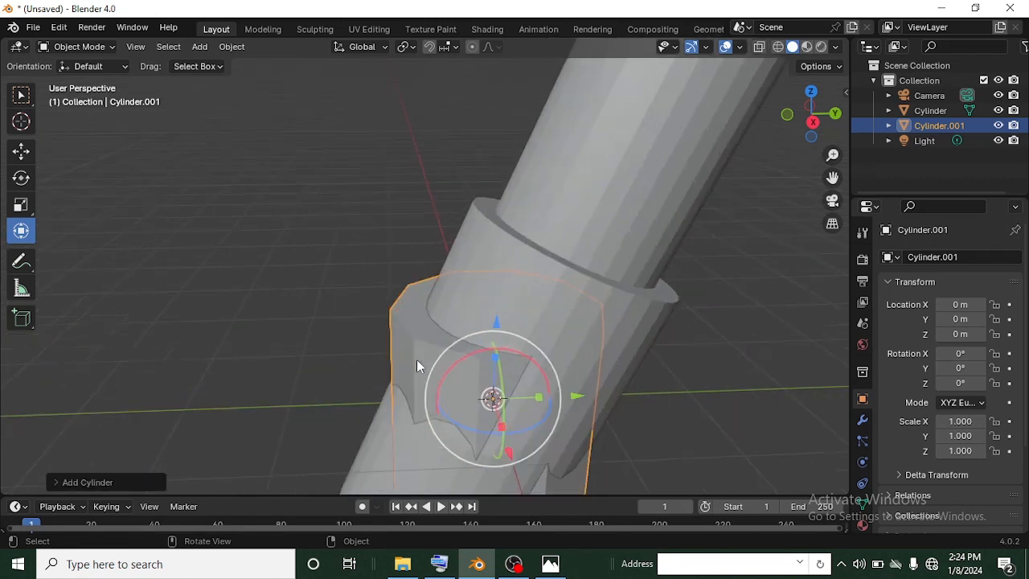
middle_click_drag(417, 359, 403, 284, "shift")
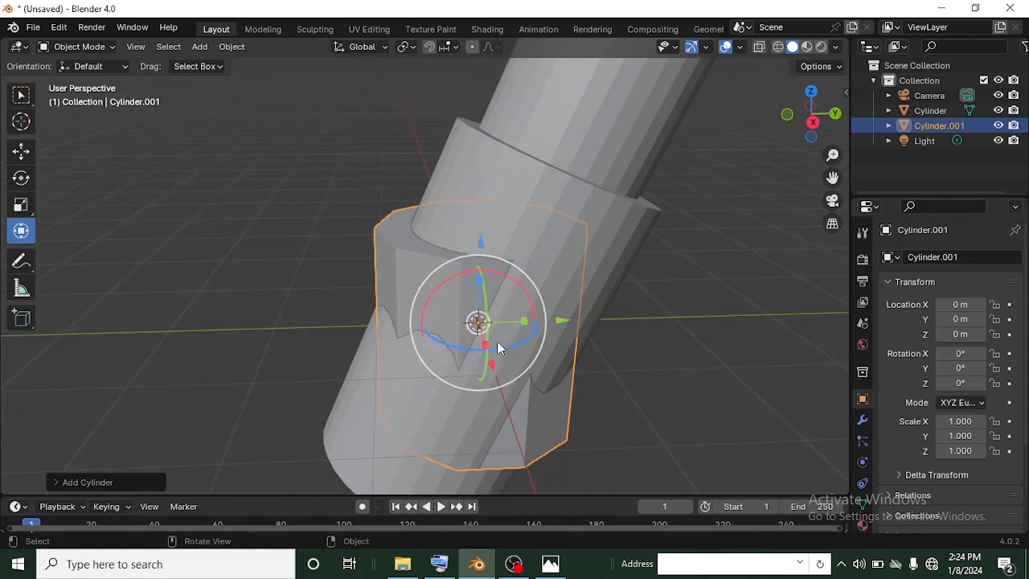
scroll(498, 343, "up", 1)
scroll(510, 352, "down", 5)
key("g")
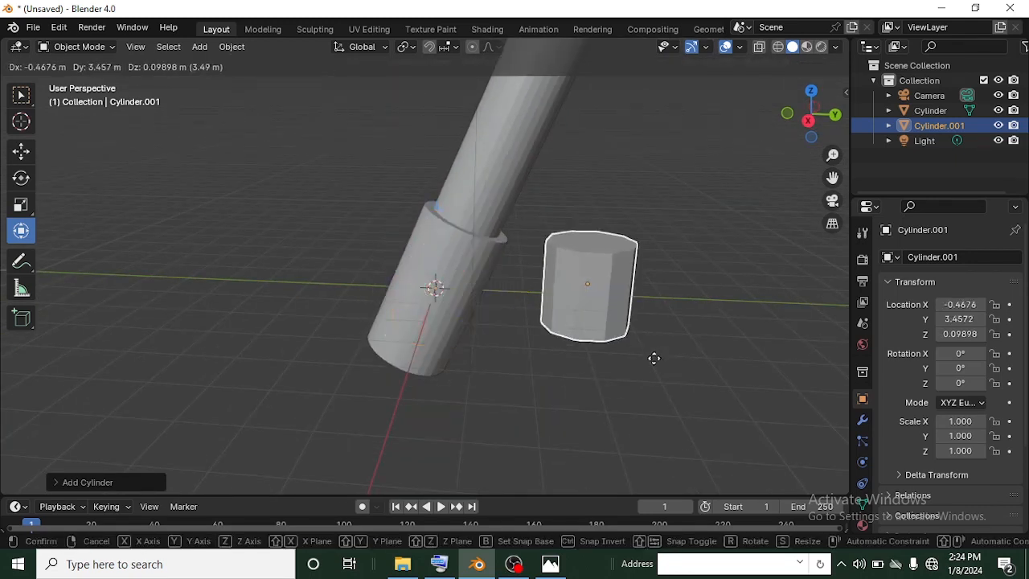
left_click(647, 376)
- Enter Edit Mode on the ten-sided cylinder and switch to edge selection
middle_click_drag(639, 373, 504, 369, "shift")
key("ctrl+Tab")
key("Tab")
scroll(580, 367, "up", 2)
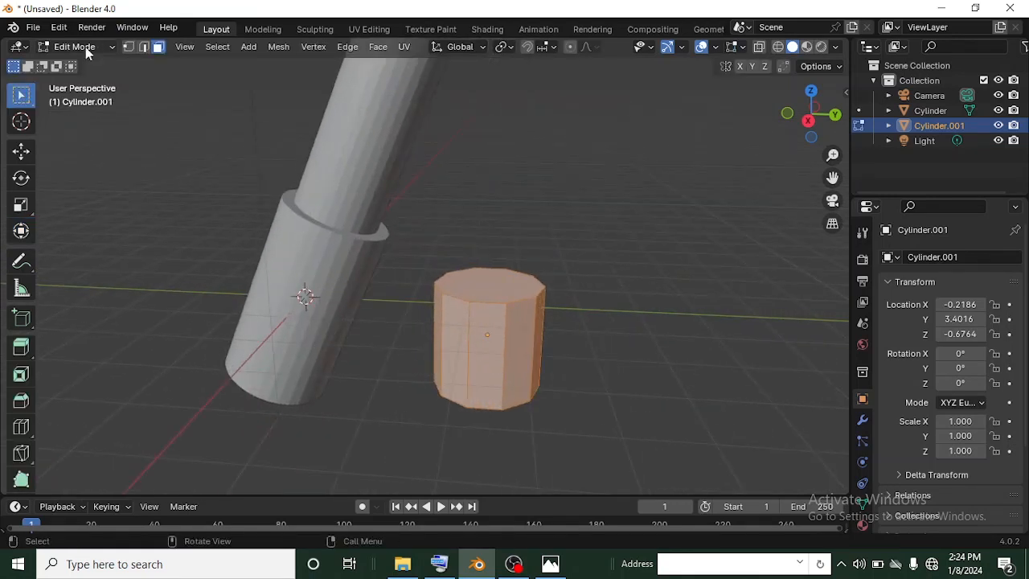
scroll(533, 342, "up", 1)
middle_click_drag(534, 361, 498, 340, "shift")
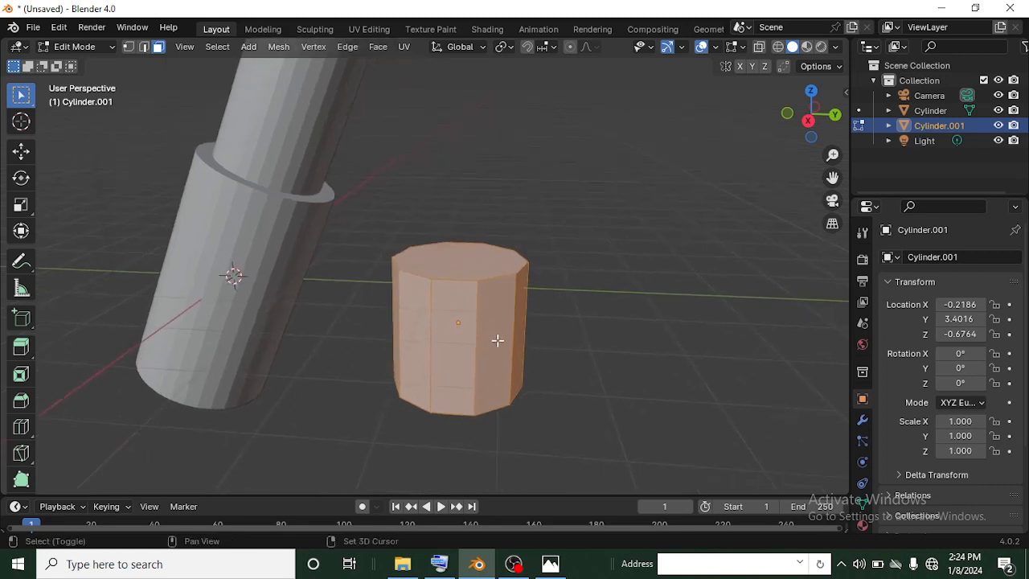
scroll(497, 340, "up", 2)
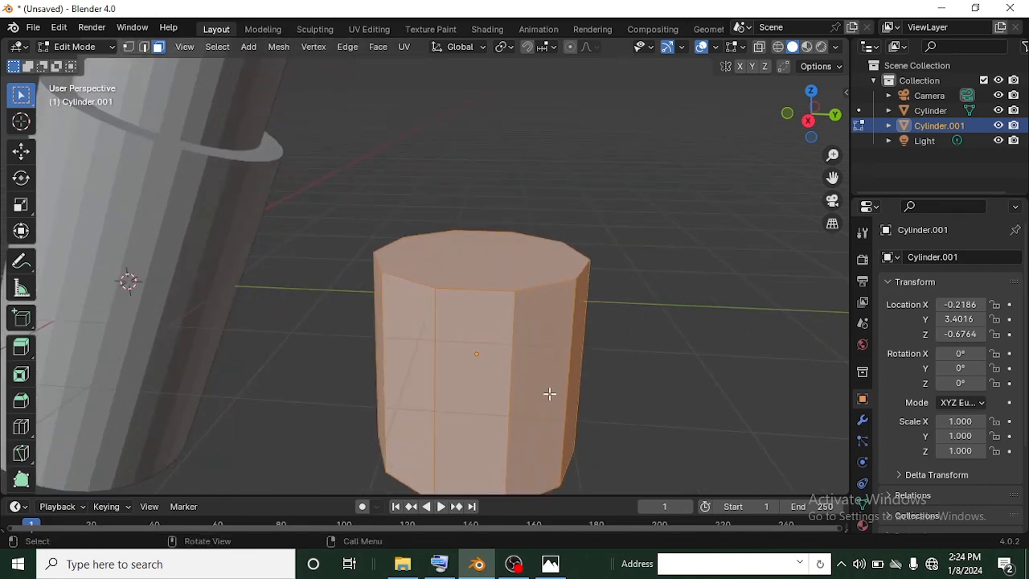
key("2")
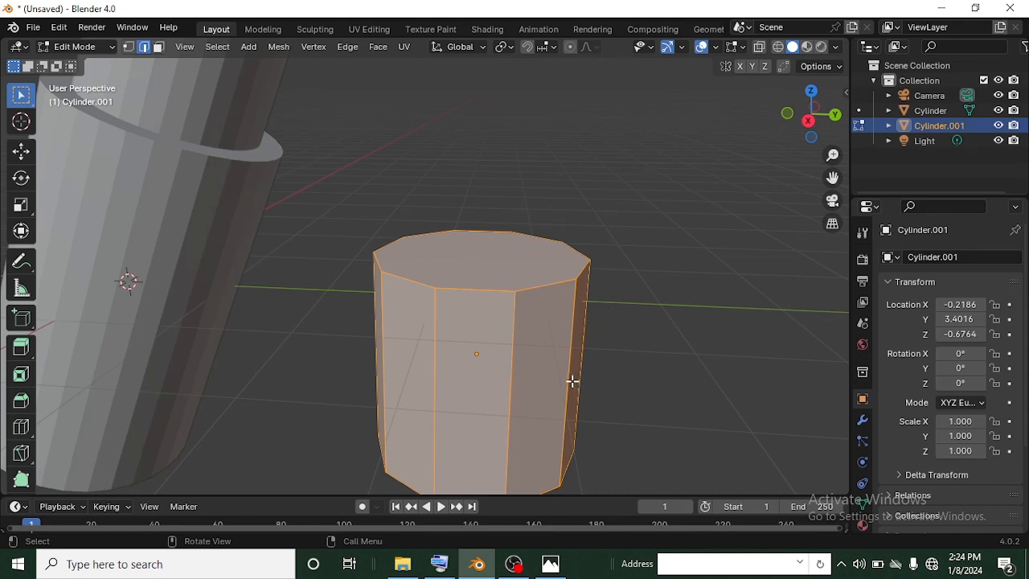
- Select all ten vertical side edges around the cylinder, leaving the top and bottom rim edges unselected
middle_click_drag(601, 410, 580, 386)
left_click(605, 386)
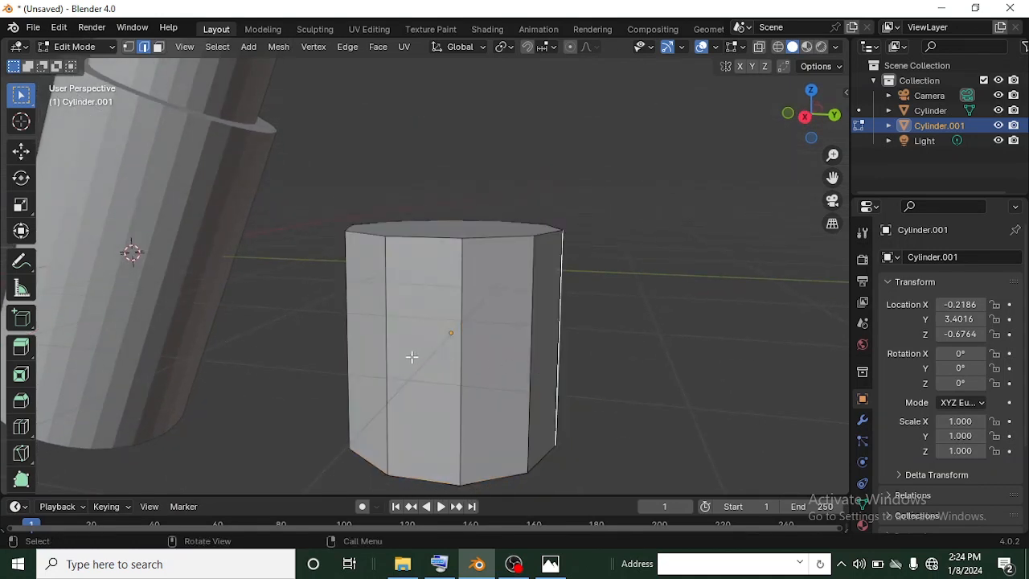
mouse_move(315, 327)
left_mouse_down("shift")
mouse_move(450, 368)
mouse_move(627, 360)
left_mouse_up("shift")
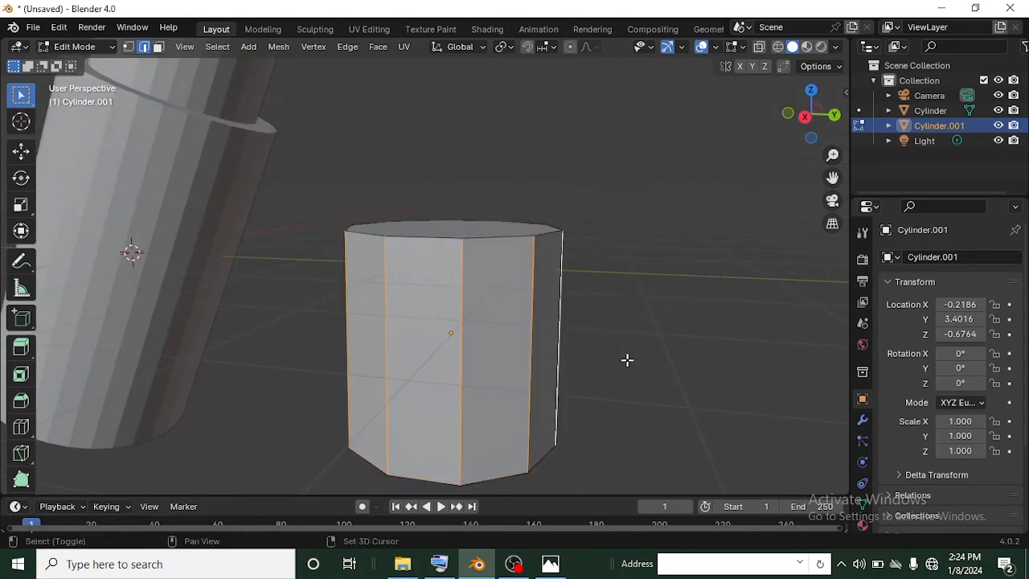
middle_click_drag(710, 397, 547, 410)
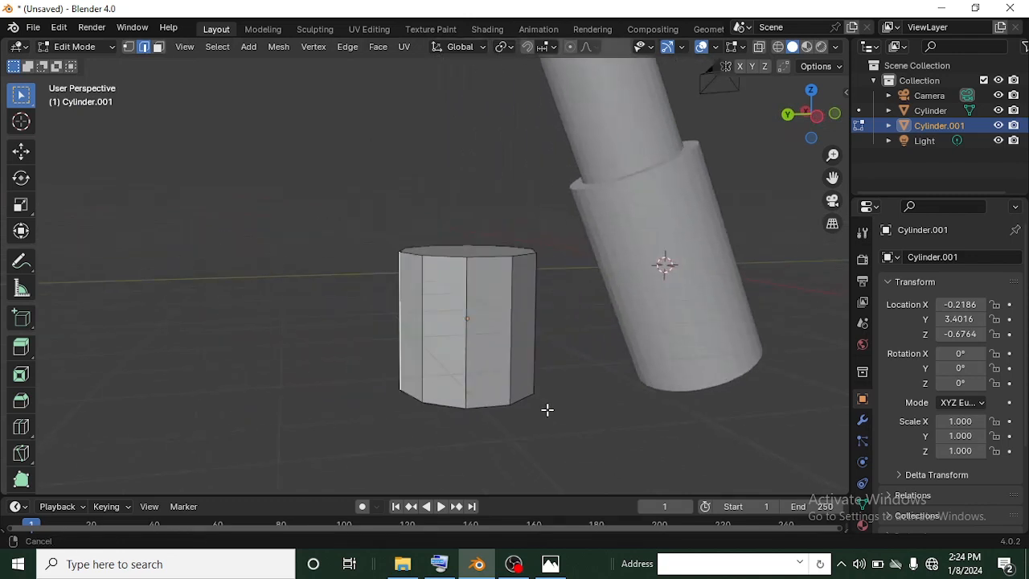
scroll(547, 410, "up", 2)
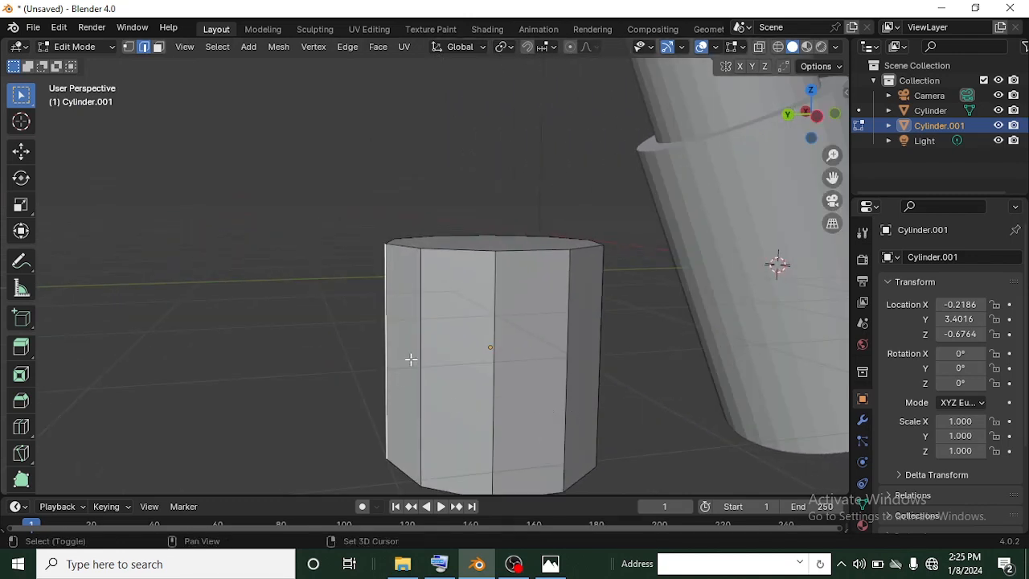
mouse_move(401, 346)
left_mouse_down()
mouse_move(574, 386)
mouse_move(618, 379)
left_mouse_up()
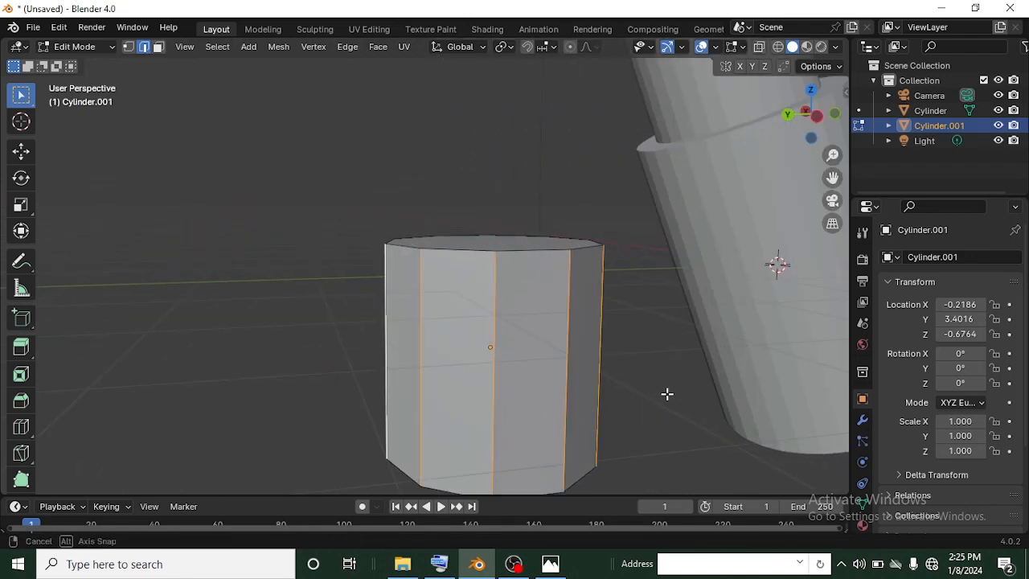
mouse_move(666, 393)
middle_mouse_down()
mouse_move(490, 374)
mouse_move(639, 375)
middle_mouse_up()
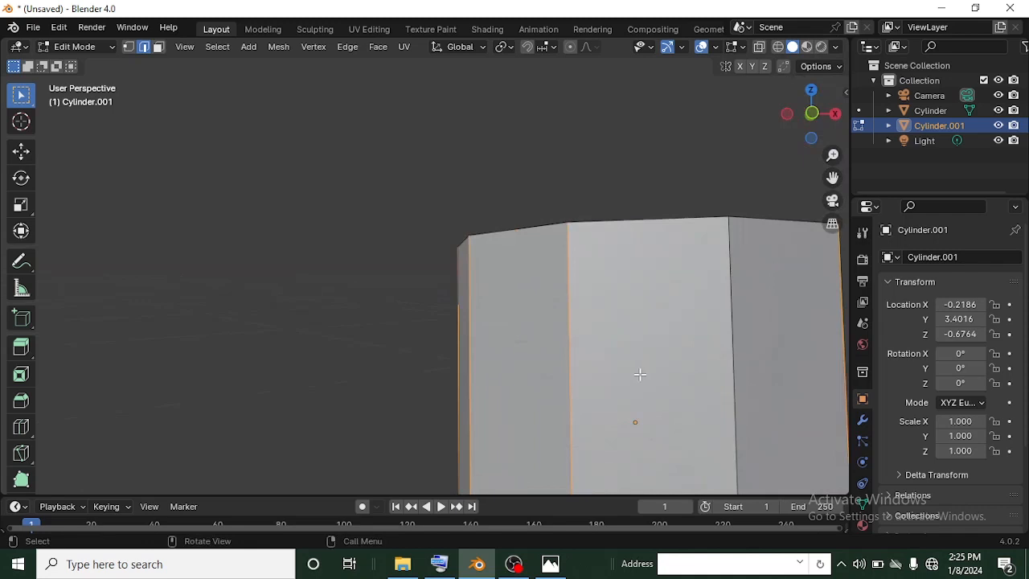
left_click(734, 439, "shift")
scroll(734, 439, "down", 4)
middle_click_drag(617, 412, 476, 347)
scroll(491, 321, "up", 4)
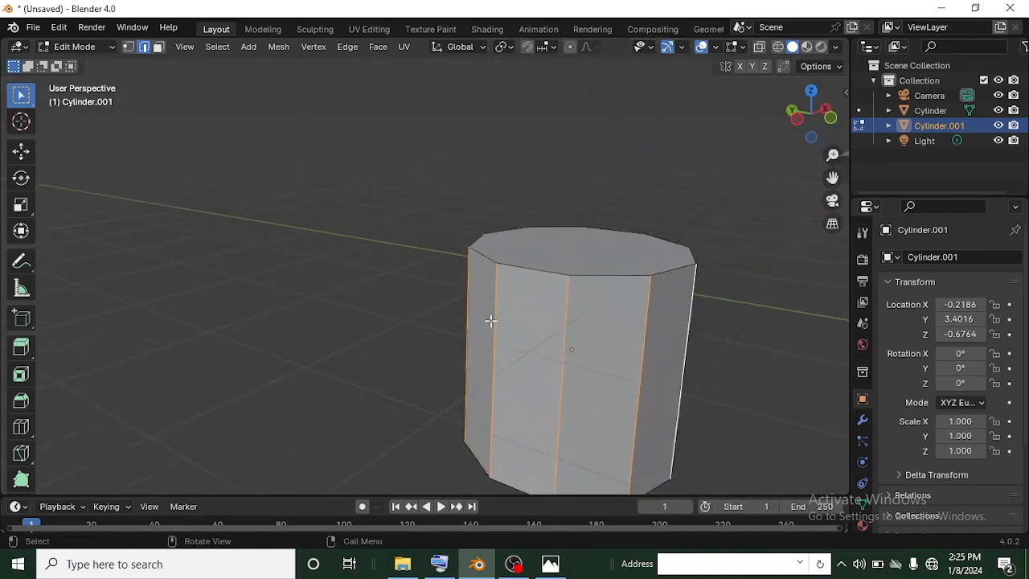
middle_click_drag(644, 404, 586, 356, "shift")
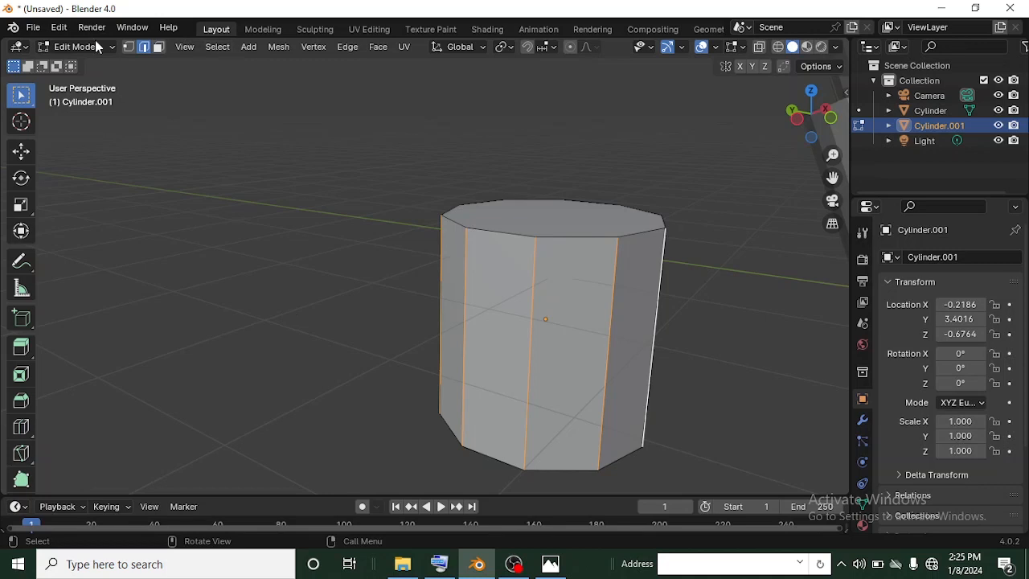
- Apply Checker Deselect so that only every second vertical edge of the ten-sided cylinder is selected
left_click(218, 47)
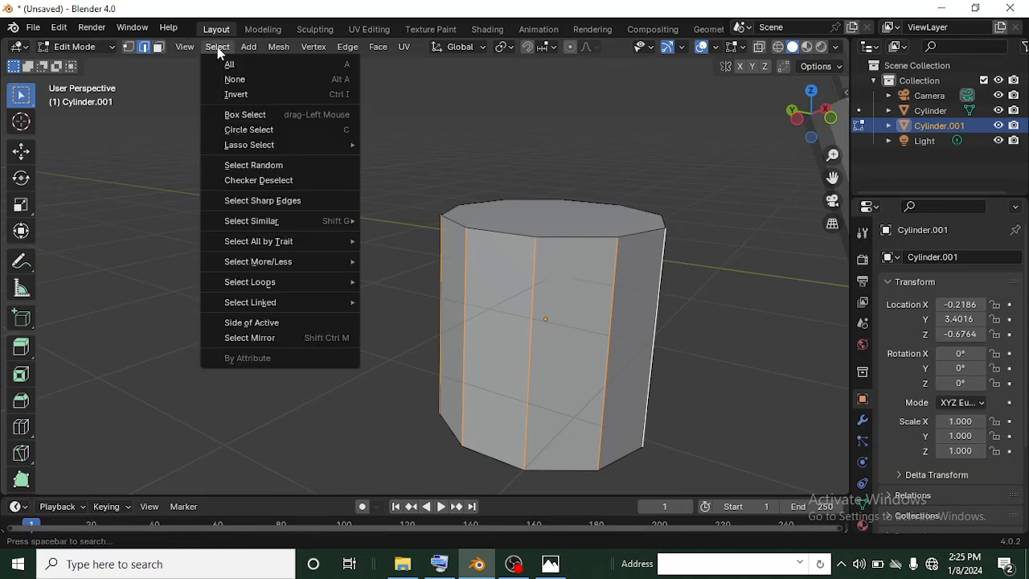
left_click(256, 184)
middle_click_drag(487, 358, 474, 314)
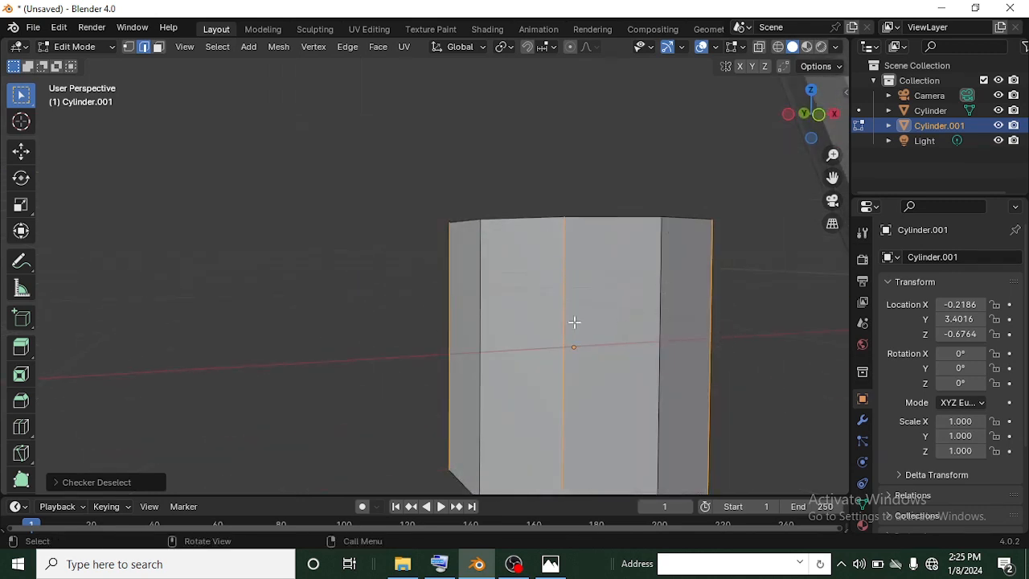
middle_click_drag(574, 322, 475, 349)
scroll(563, 354, "up", 2)
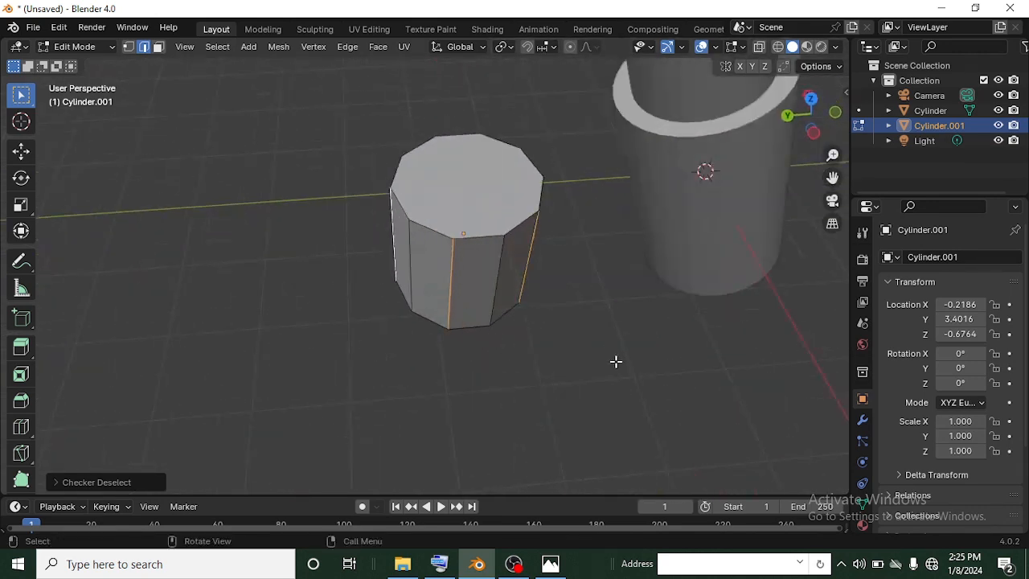
- Scale the selected vertical edges inward in X and Y only, keeping Z locked, to form a five-pointed star prism
key("s")
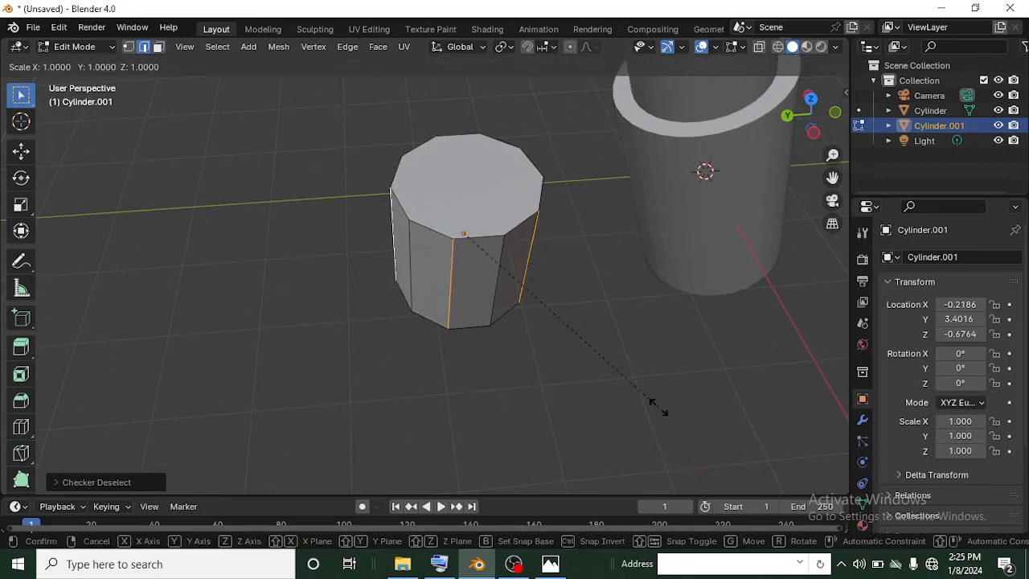
key("shift+z")
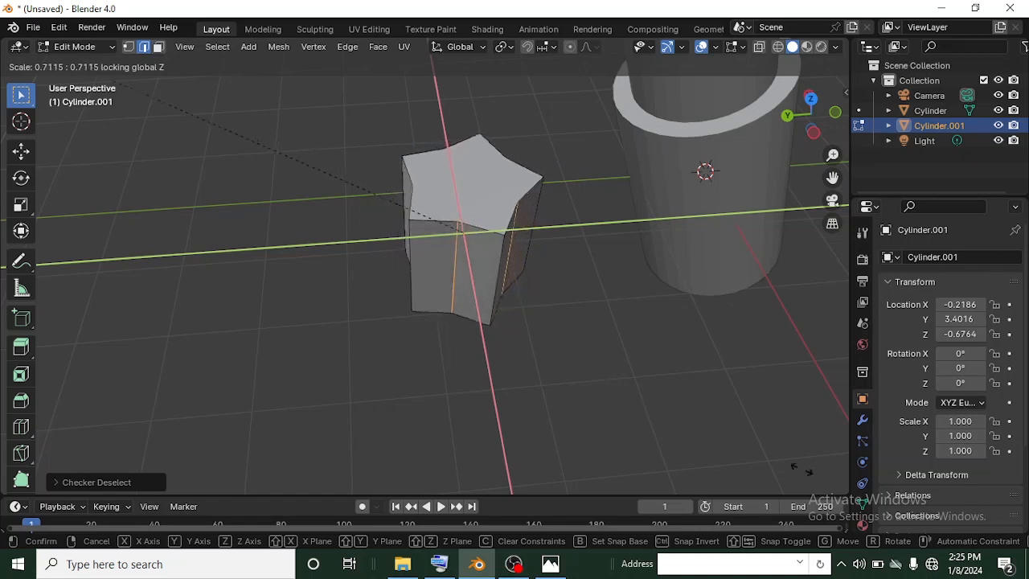
left_click(472, 292)
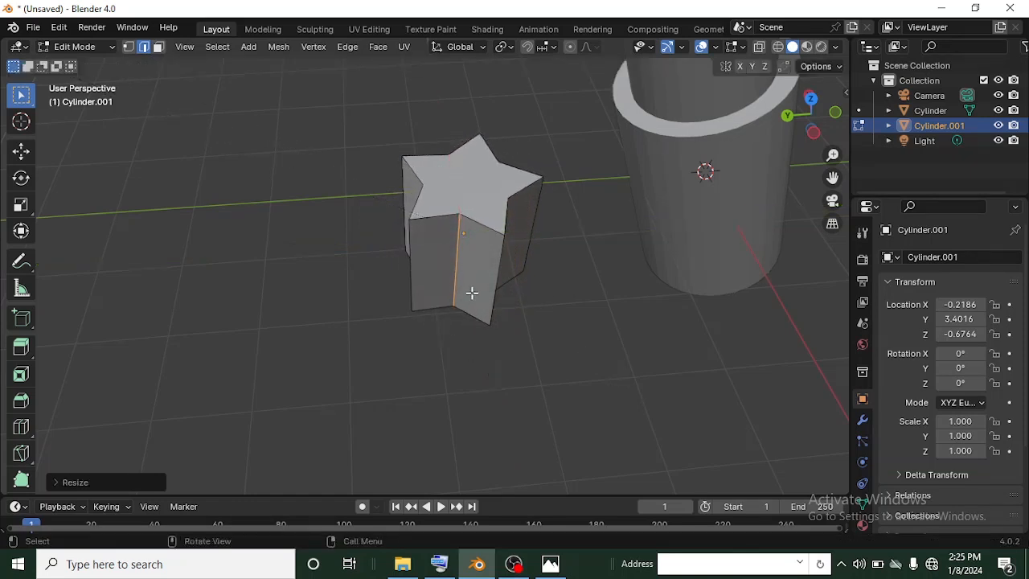
middle_click_drag(472, 292, 501, 312)
scroll(501, 312, "up", 5)
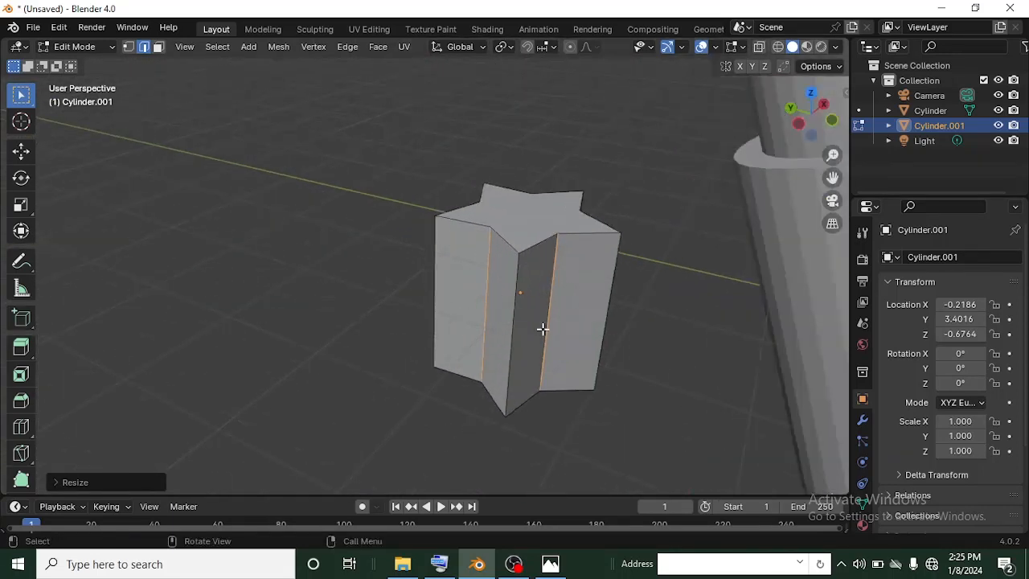
- Return to Object Mode and flatten the star along Z to a scale of about 0.247
key("ctrl+Tab")
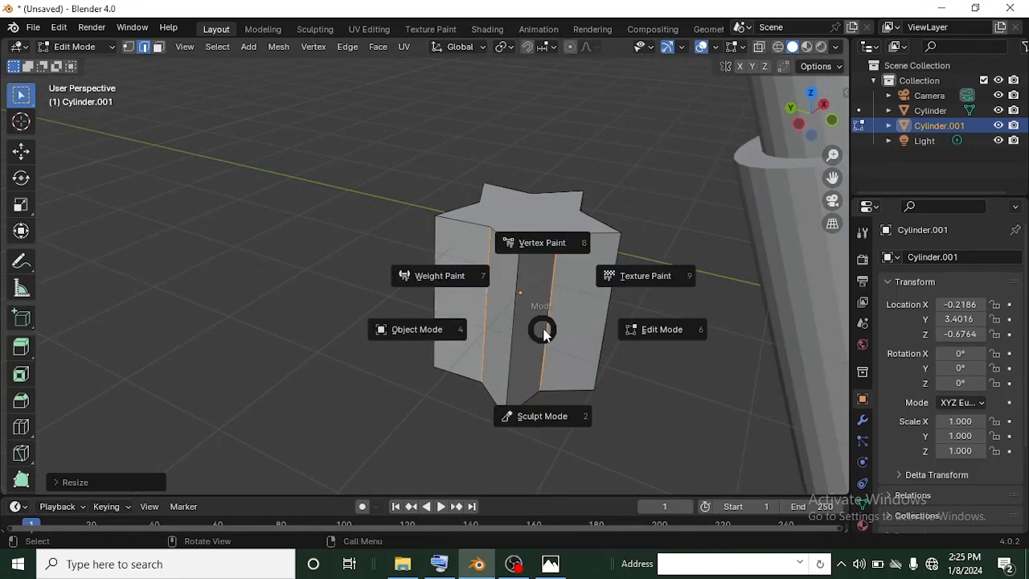
key("Tab")
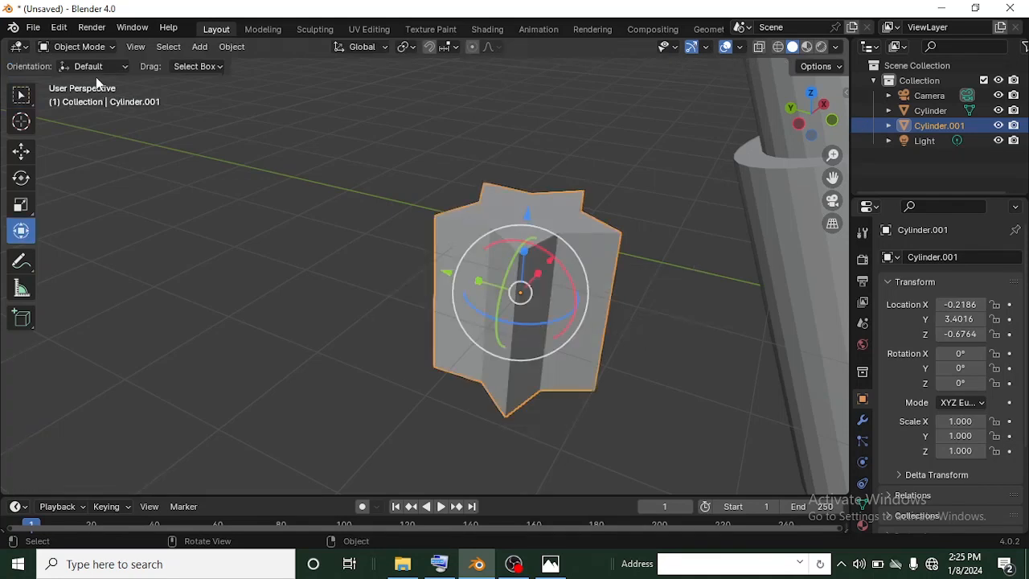
left_click(80, 47)
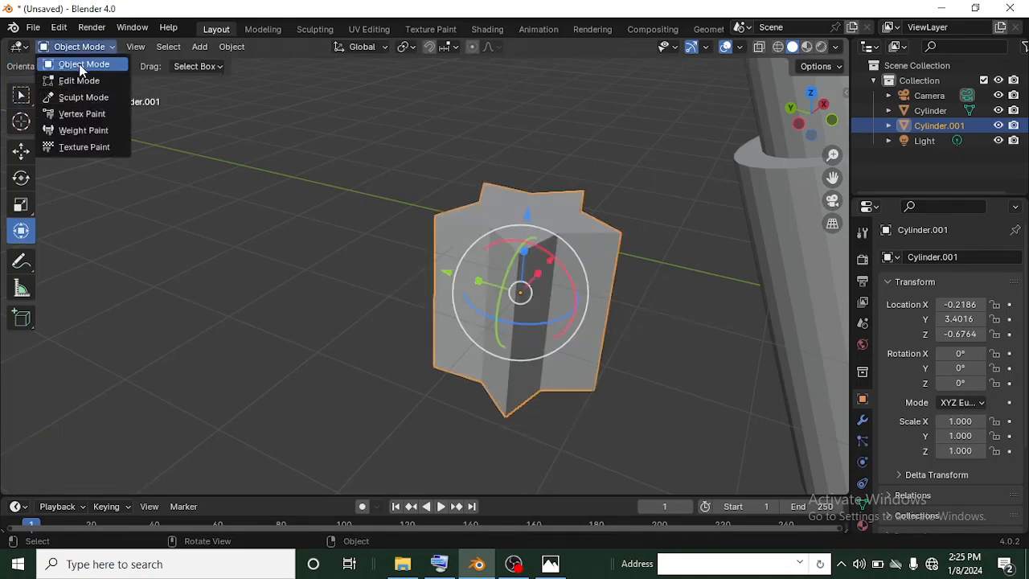
left_click(81, 64)
scroll(635, 394, "down", 4)
key("s")
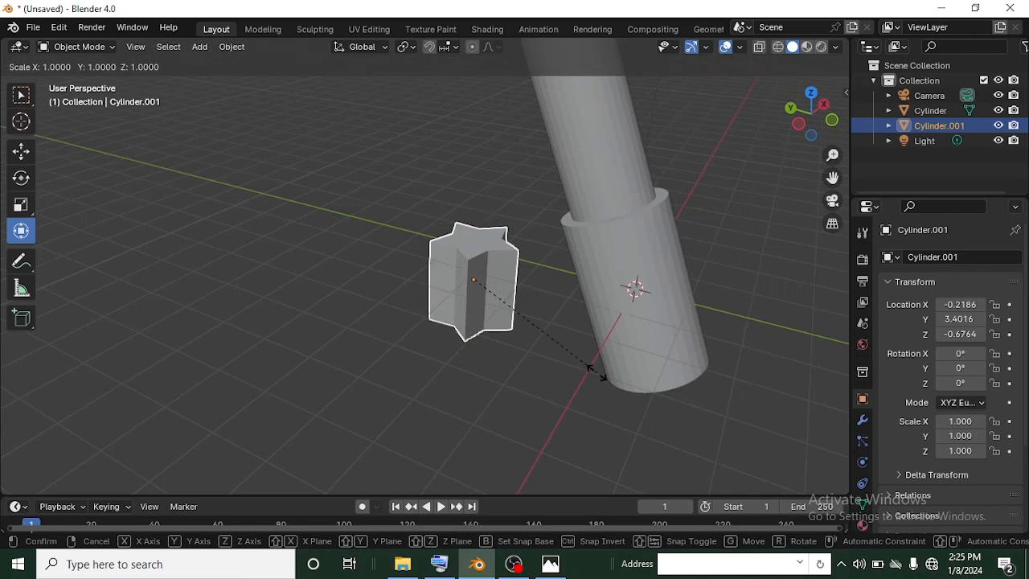
key("z")
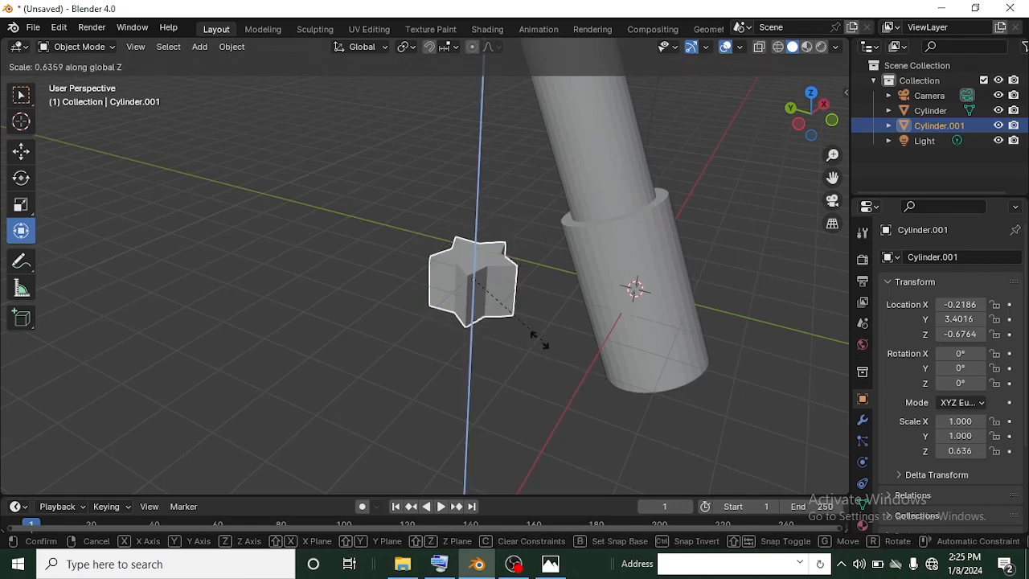
left_click(494, 316)
- In the right orthographic view, move the star beside the wand's upper end, at about Y 10.8 m, Z 14.8 m
middle_click_drag(493, 312, 751, 143)
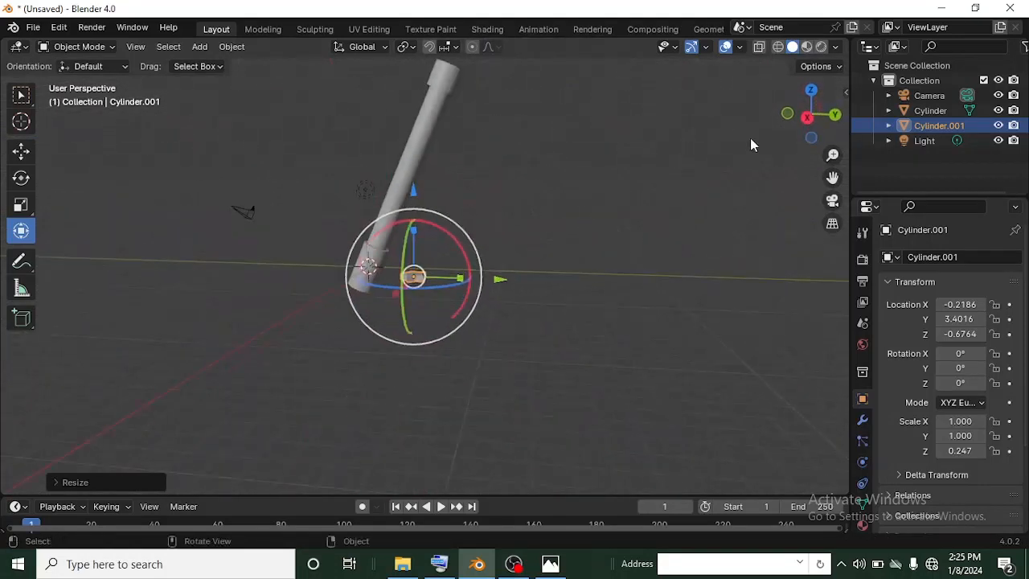
left_click(808, 119)
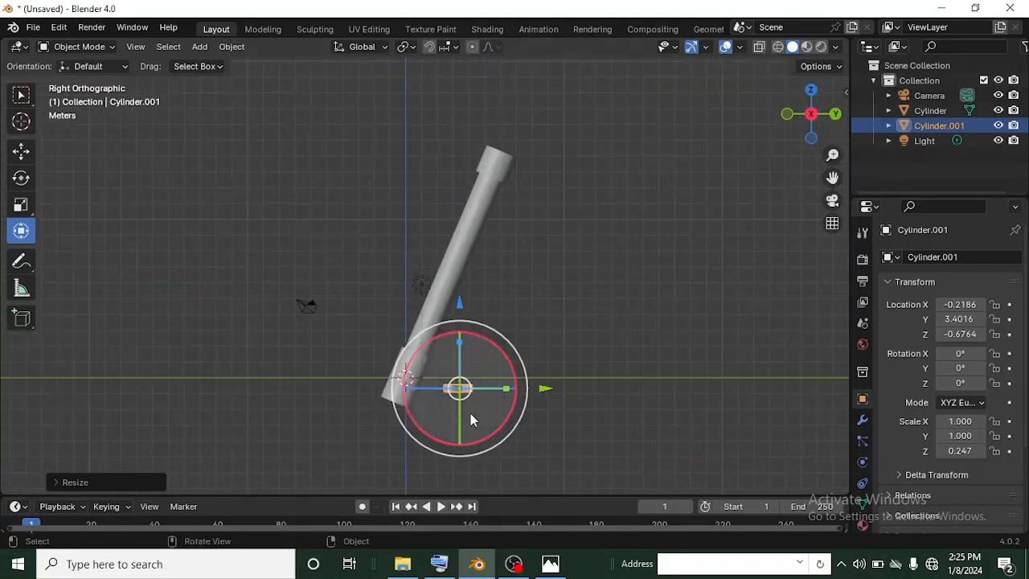
key("g")
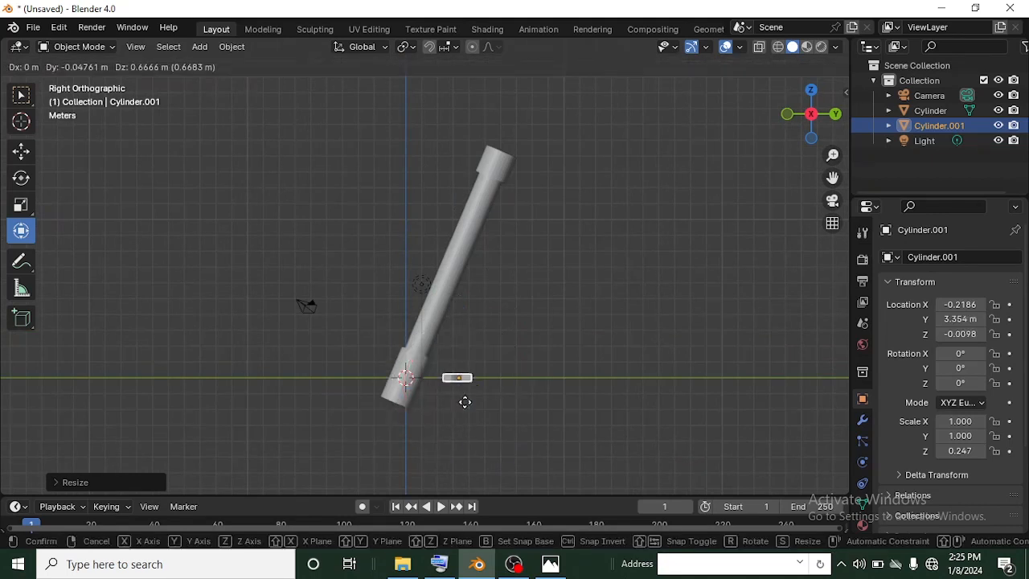
left_click(584, 172)
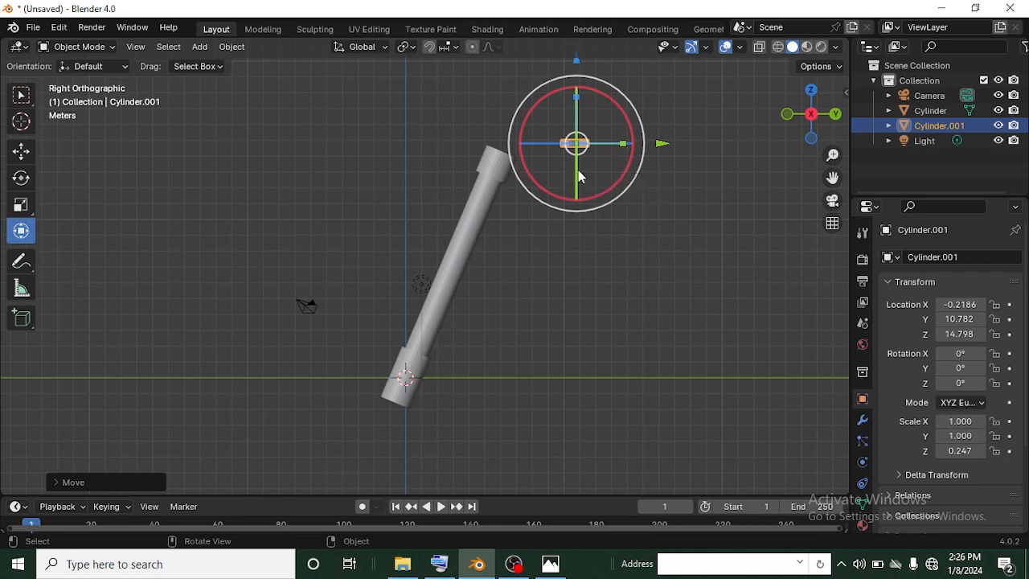
- Rotate the star about the Y axis by about 60.75° so its star face shows in the right orthographic view
mouse_move(578, 170)
left_mouse_down()
mouse_move(571, 184)
mouse_move(593, 170)
mouse_move(576, 143)
mouse_move(585, 153)
left_mouse_up()
middle_click_drag(298, 282, 432, 323)
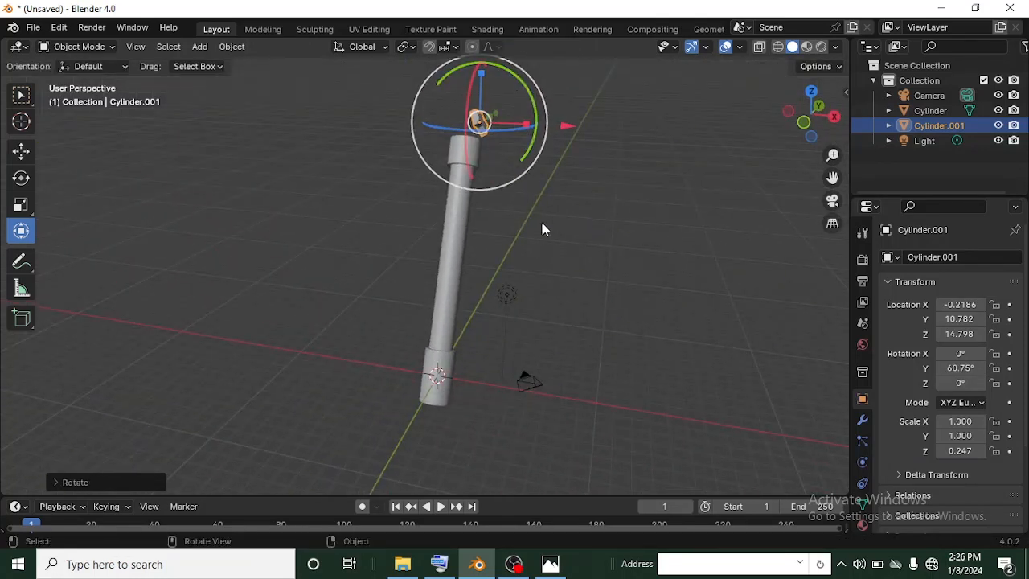
middle_click_drag(545, 230, 358, 250)
left_click(808, 126)
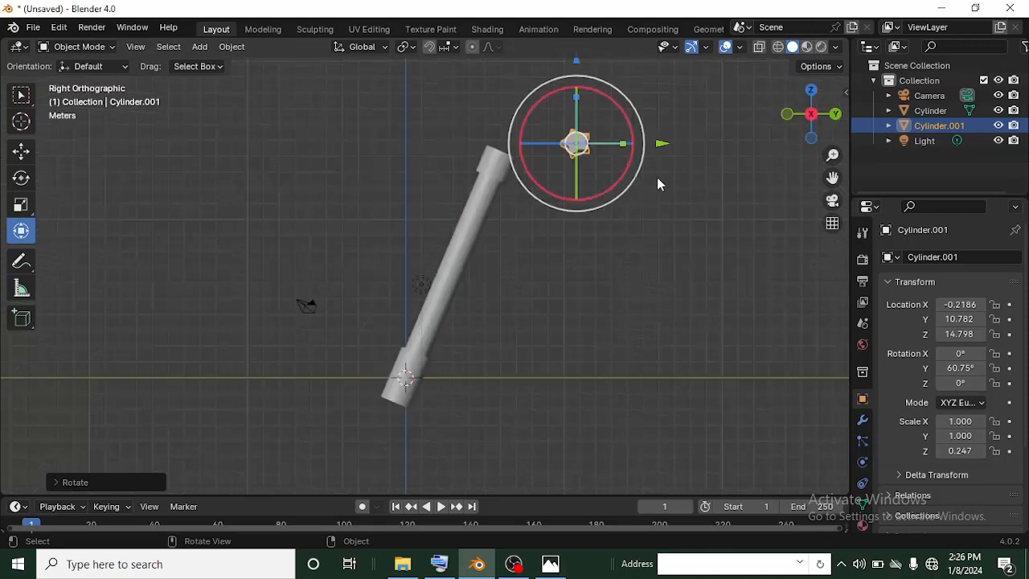
- Duplicate the star twice, placing one copy at about Y 1.3 m, Z 15.8 m and another at Y 6.7 m, Z 18.7 m
scroll(622, 226, "down", 5)
scroll(545, 192, "up", 7)
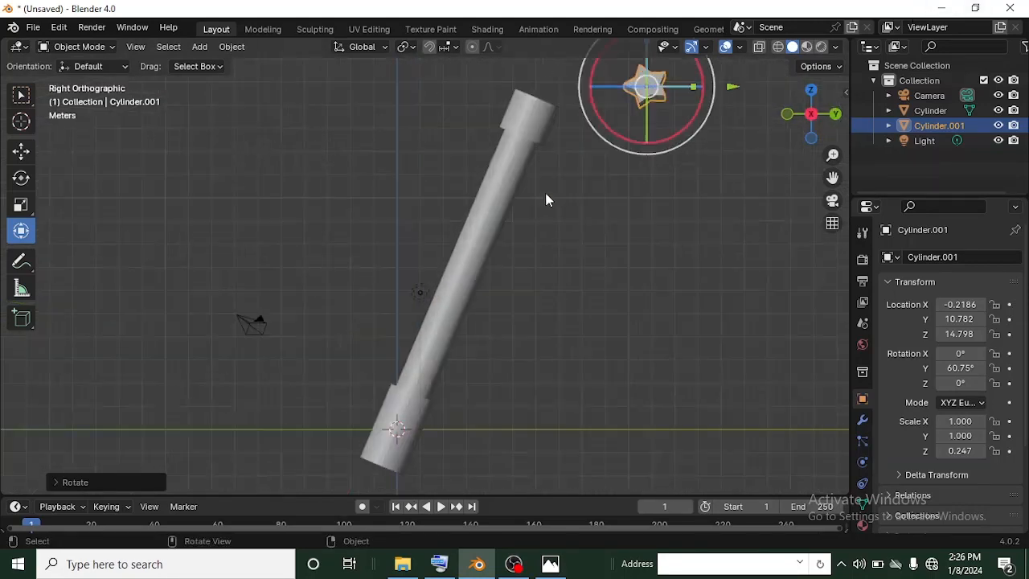
scroll(595, 219, "down", 3)
right_click(555, 177)
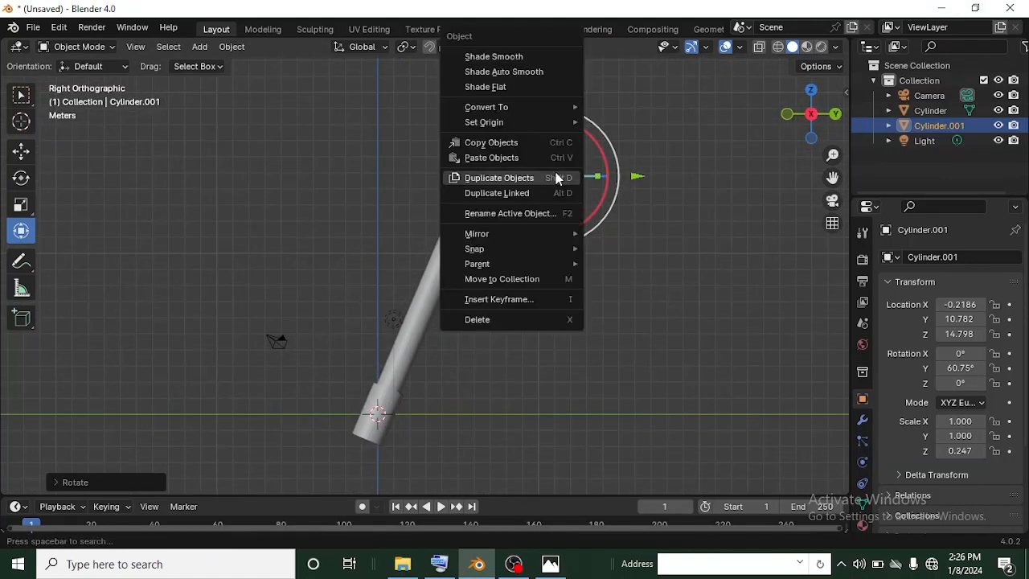
left_click(555, 178)
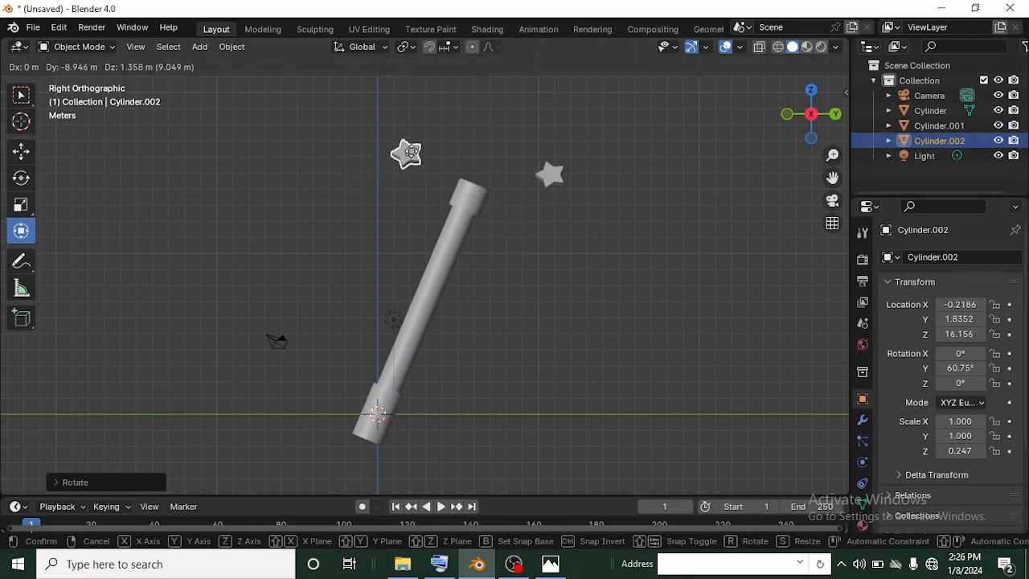
left_click(403, 158)
right_click(405, 161)
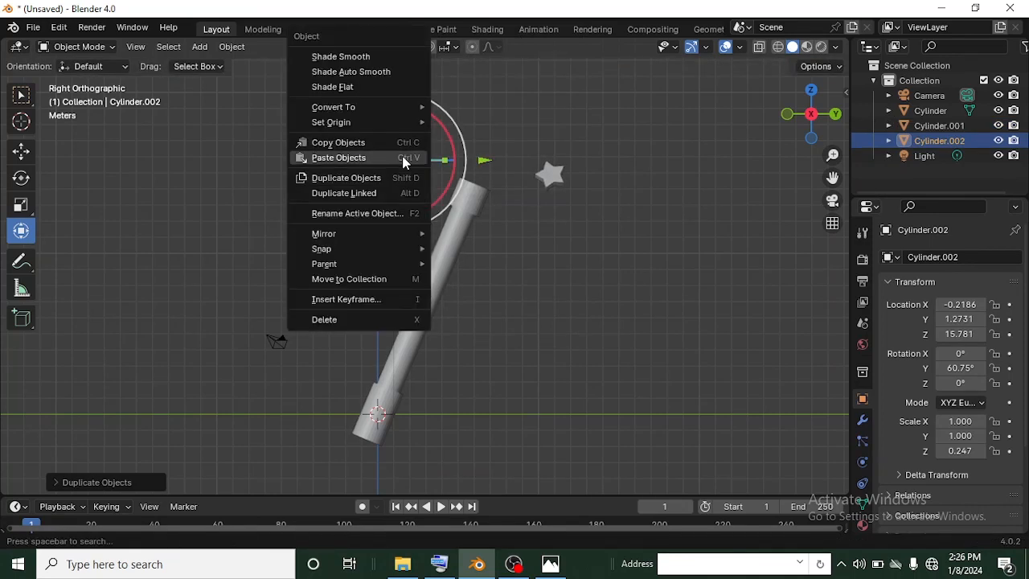
left_click(393, 178)
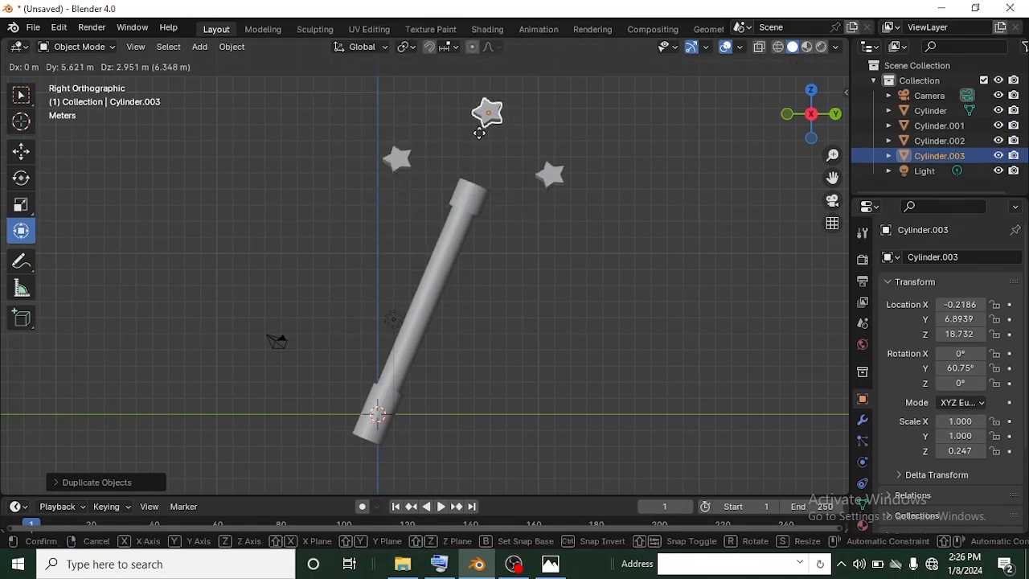
left_click(485, 139)
- Move the original star slightly down and outward to about Y 11.05 m, Z 14 m
scroll(485, 140, "down", 2)
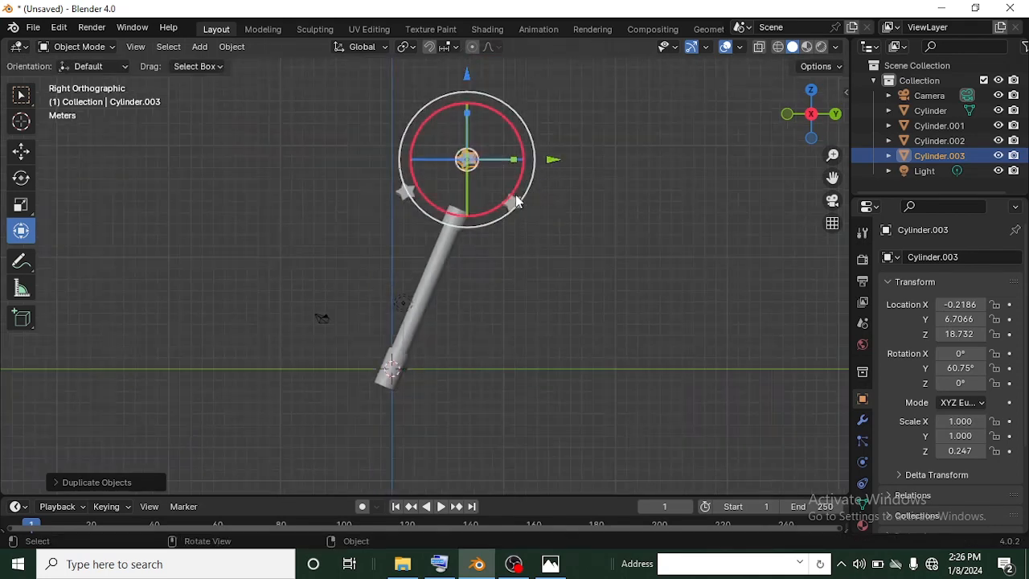
left_click(516, 195)
left_click_drag(513, 201, 516, 210)
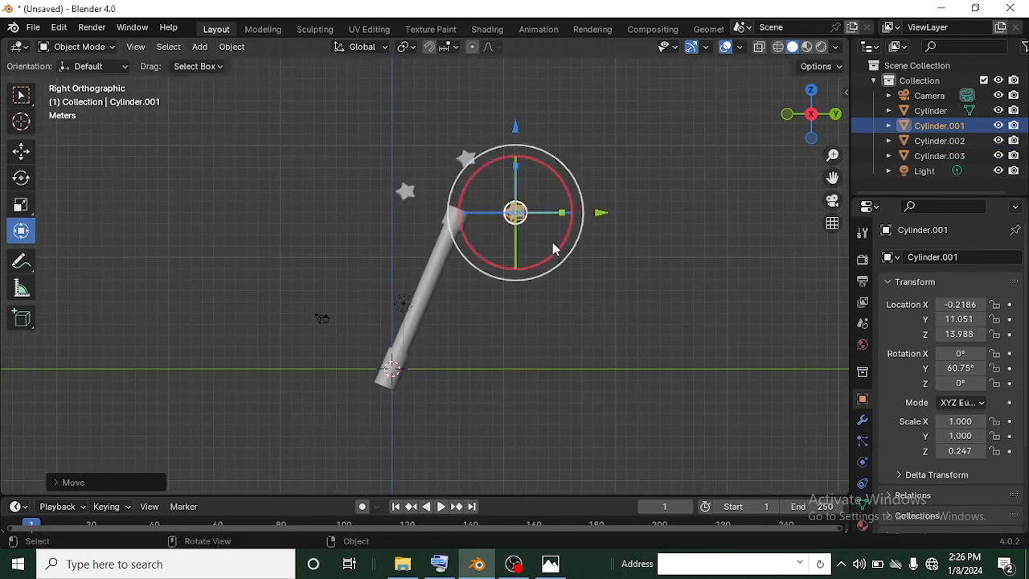
- Switch to the Shading workspace and enlarge the 3D viewport to show the whole wand and all three stars
scroll(574, 256, "up", 1)
middle_click_drag(598, 261, 584, 275, "shift")
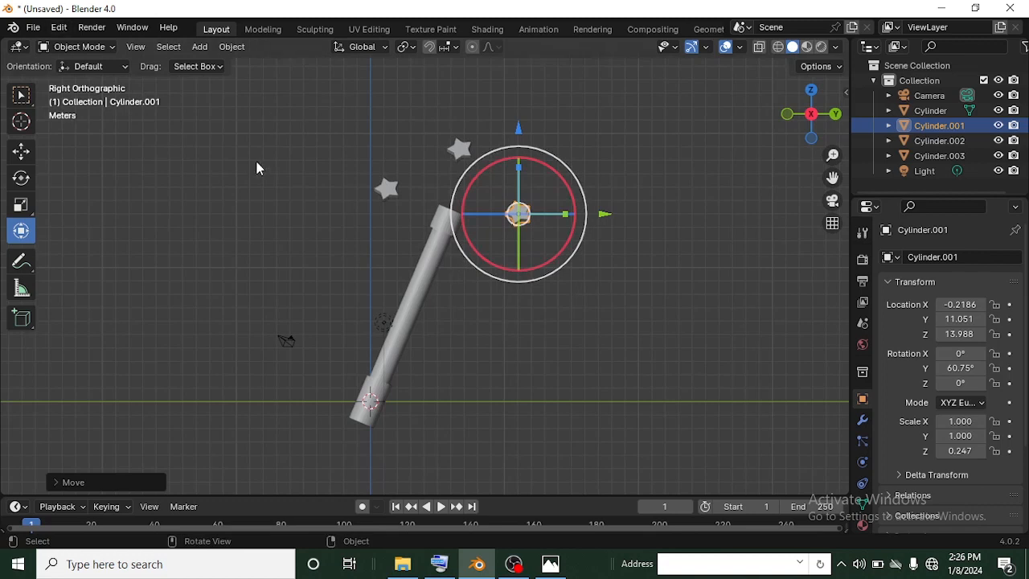
left_click(488, 29)
scroll(556, 209, "down", 4)
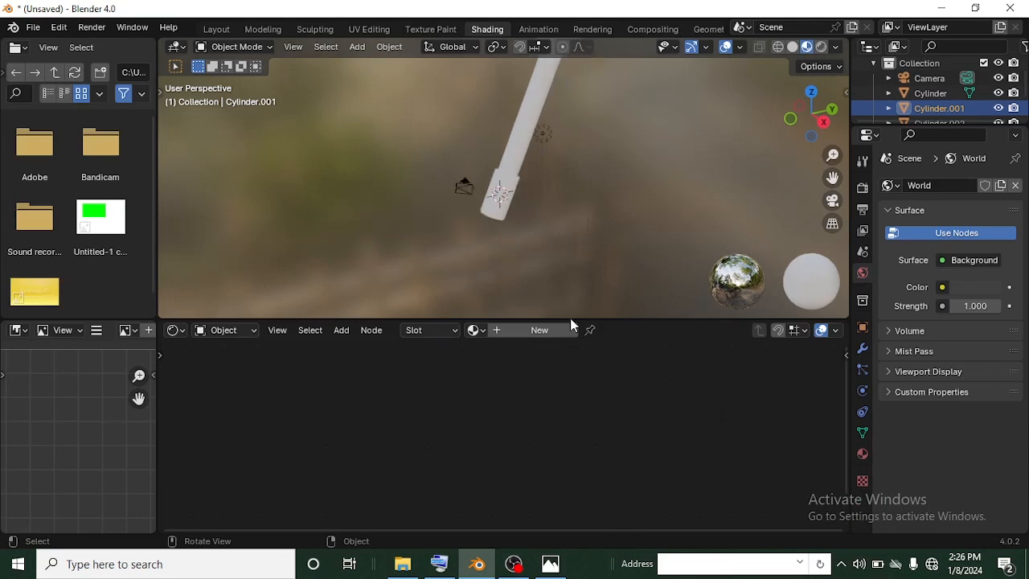
left_click_drag(595, 319, 598, 409)
mouse_move(572, 212)
middle_mouse_down()
mouse_move(604, 179)
mouse_move(579, 269)
mouse_move(590, 292)
mouse_move(543, 275)
mouse_move(563, 214)
middle_mouse_up()
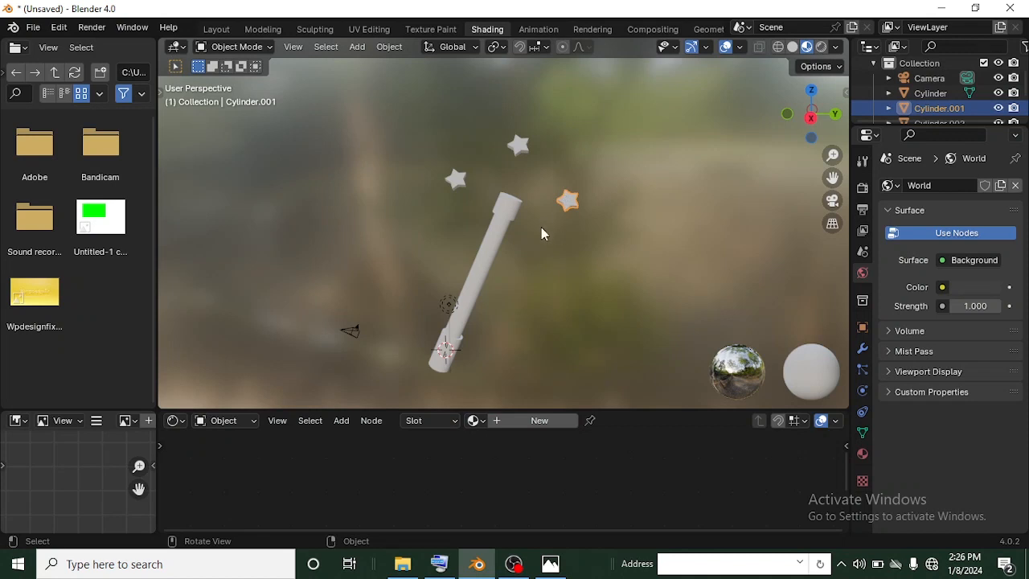
- Assign the existing material named Material to the selected star and enlarge the node editor to show its shader nodes
left_click(476, 421)
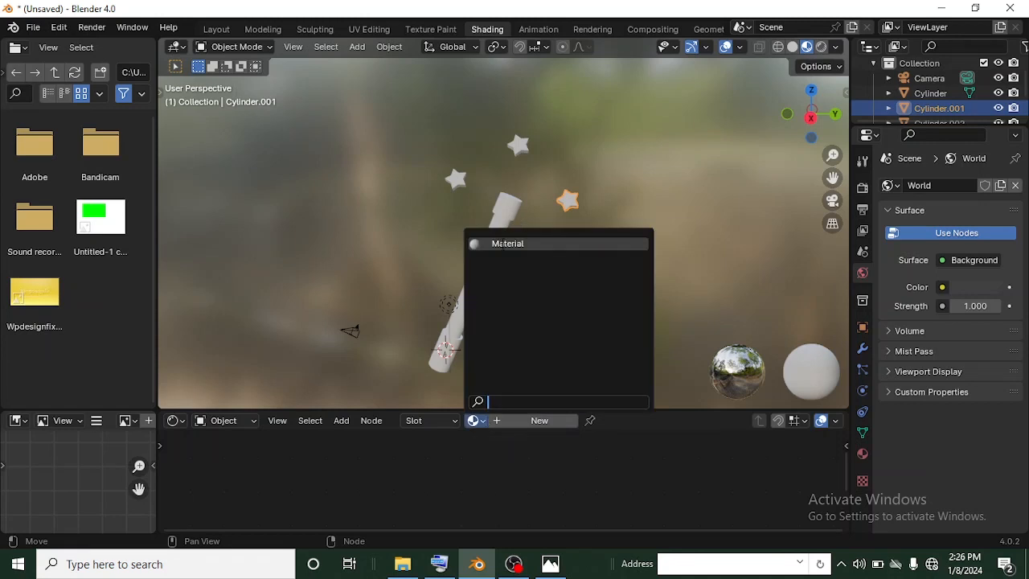
left_click(501, 244)
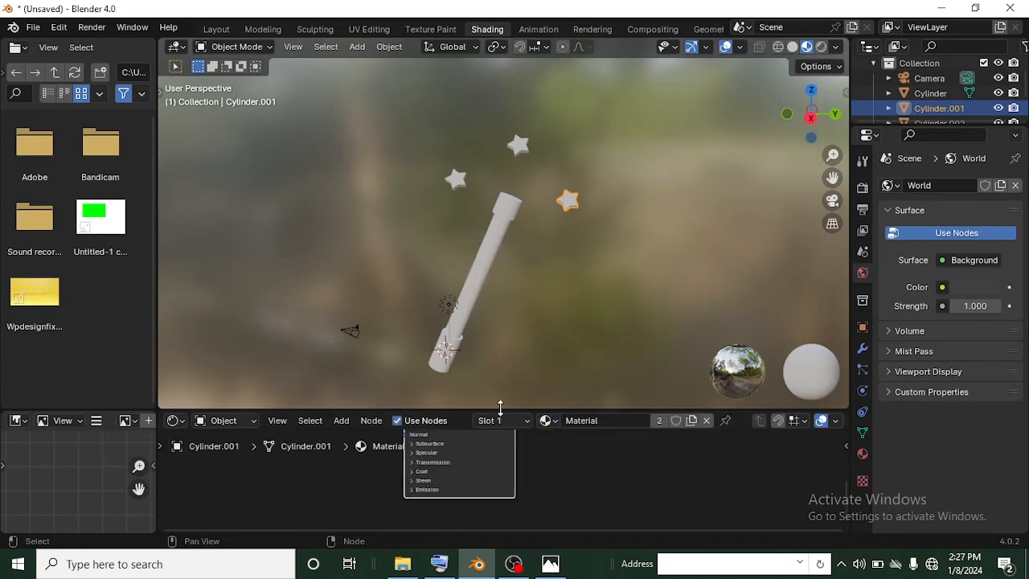
left_click_drag(500, 408, 484, 278)
middle_click_drag(481, 372, 474, 425)
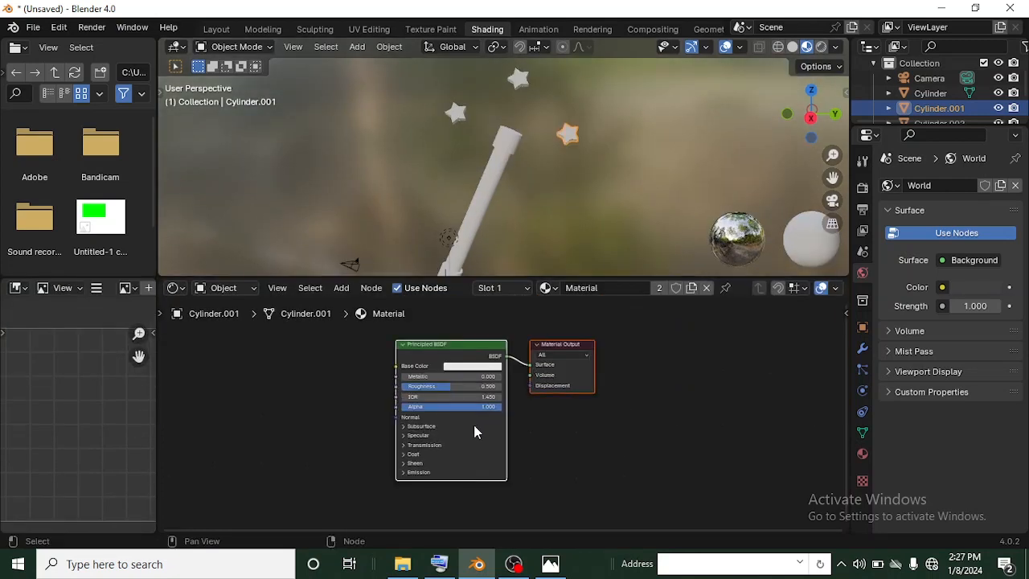
scroll(505, 415, "up", 2)
- Rename the star's material to grey
left_click(600, 289)
key("BackSpace")
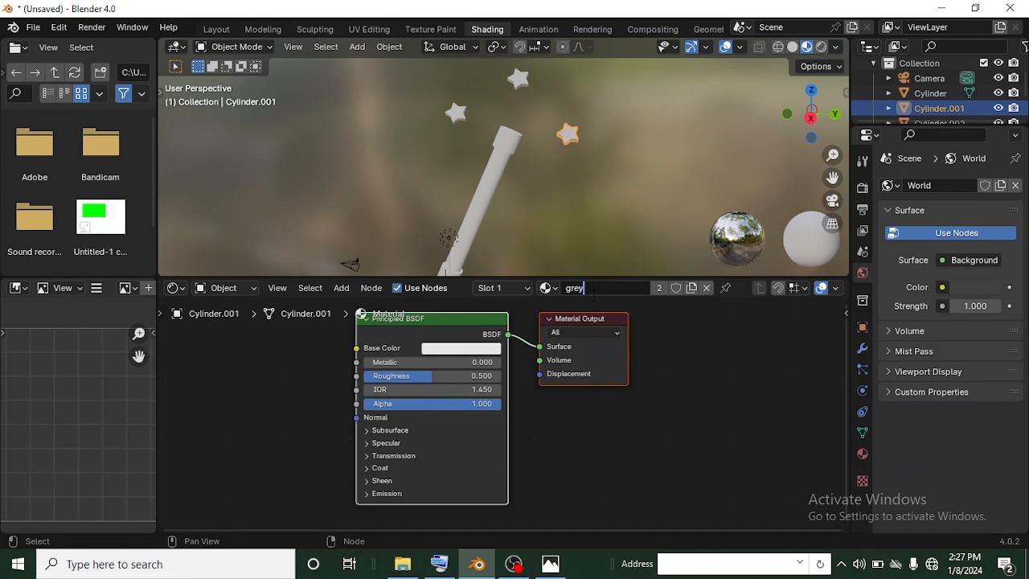
type("grey")
key("Return")
- Set the base color of the grey material to hex 48607C
scroll(394, 410, "up", 3)
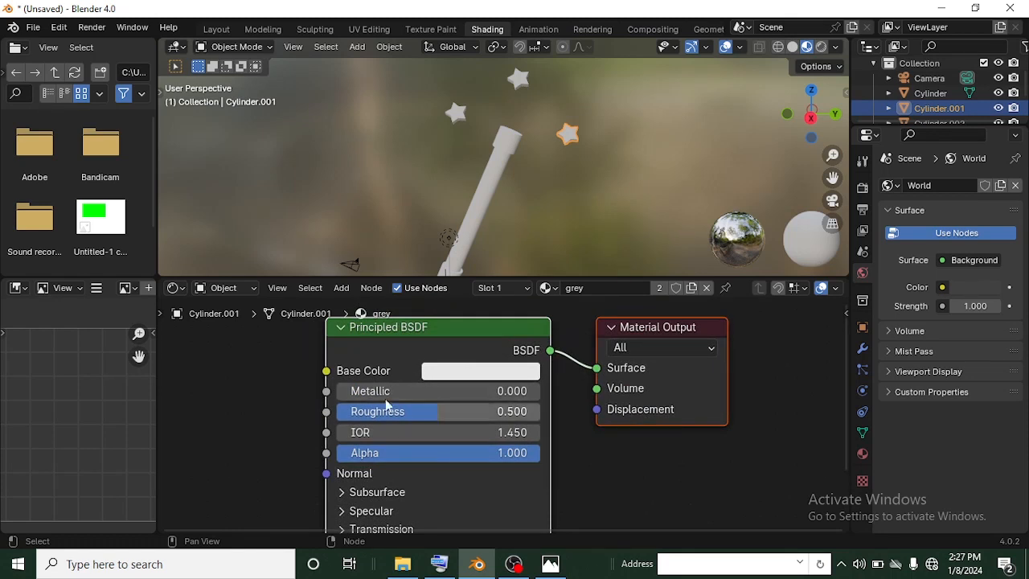
left_click(488, 372)
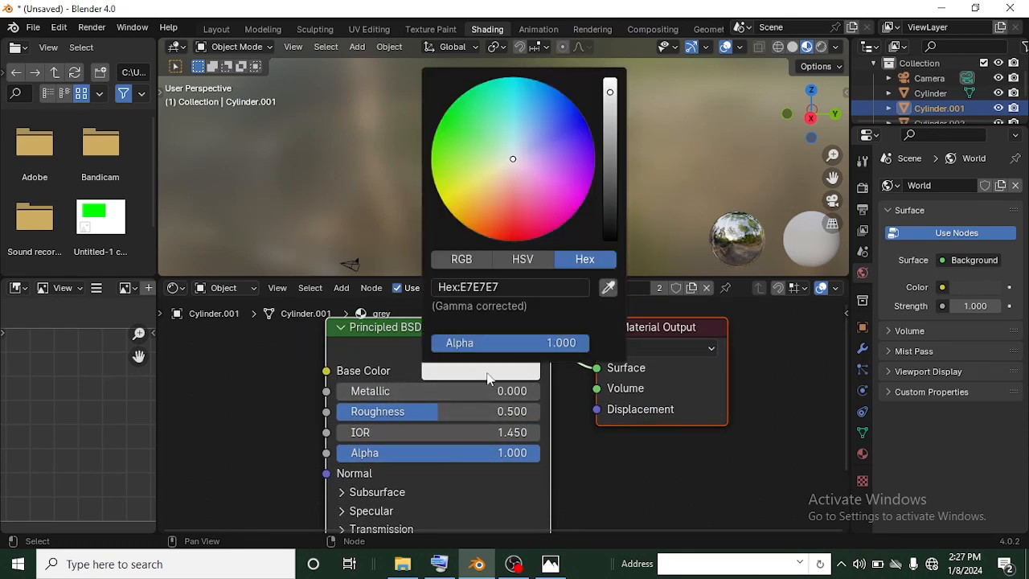
left_click(513, 287)
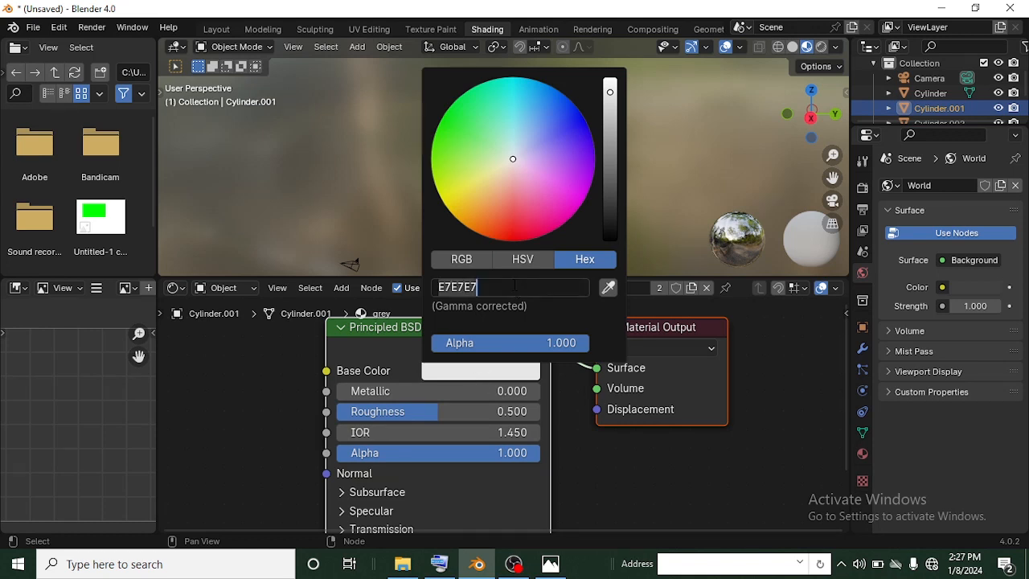
key("super+v")
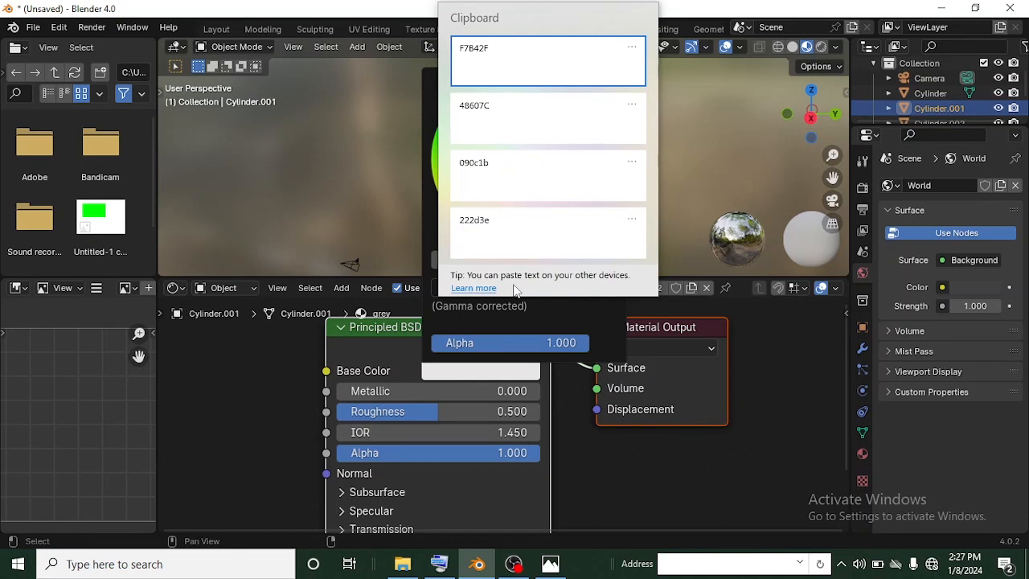
left_click(485, 109)
key("Return")
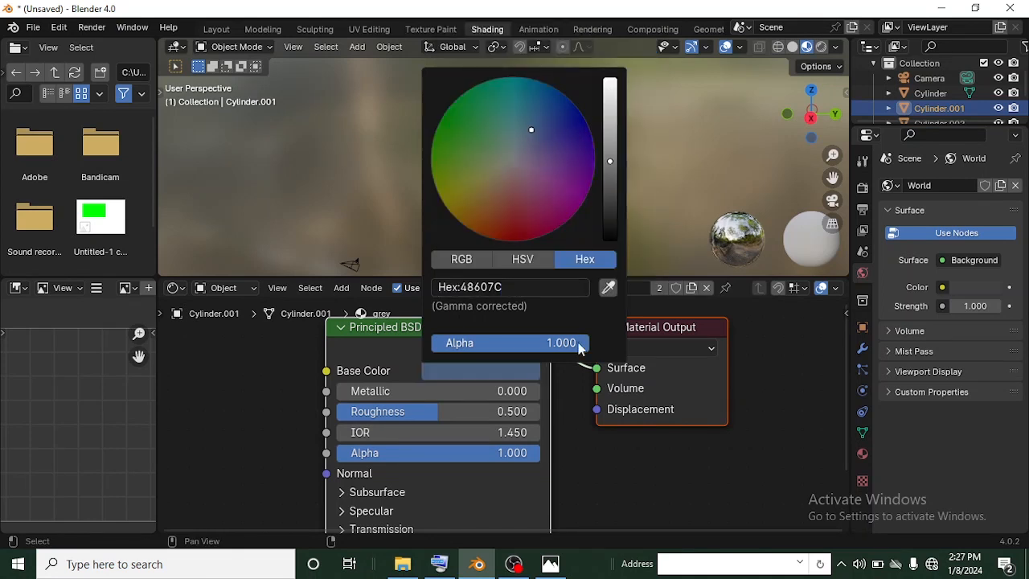
- Duplicate the grey material on the selected star as an independent copy and rename the copy yellow
mouse_move(590, 128)
middle_mouse_down()
mouse_move(557, 157)
mouse_move(591, 169)
mouse_move(557, 183)
mouse_move(569, 202)
mouse_move(597, 179)
mouse_move(605, 119)
middle_mouse_up()
scroll(557, 157, "up", 3)
scroll(559, 190, "up", 2)
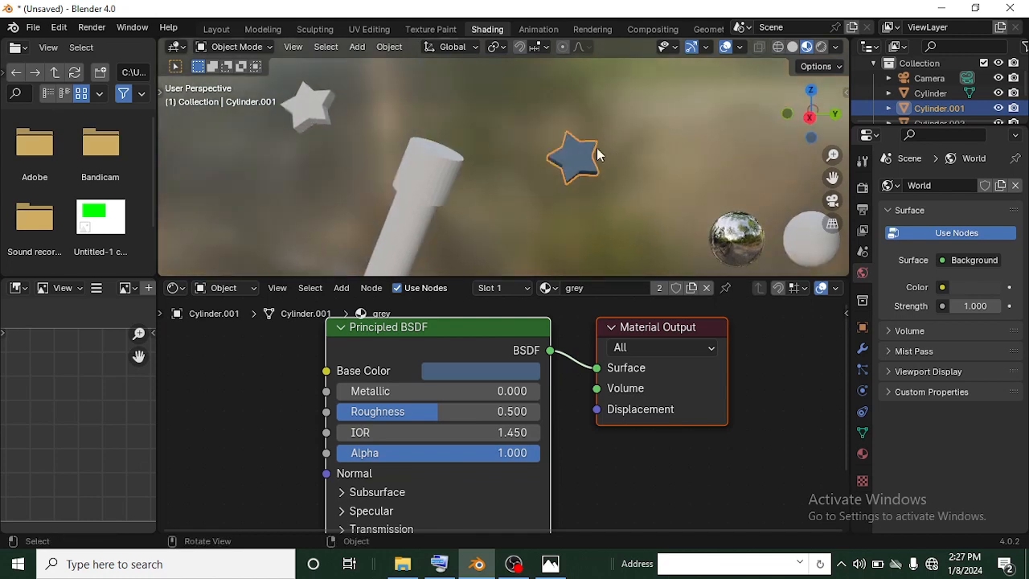
middle_click_drag(584, 159, 551, 143)
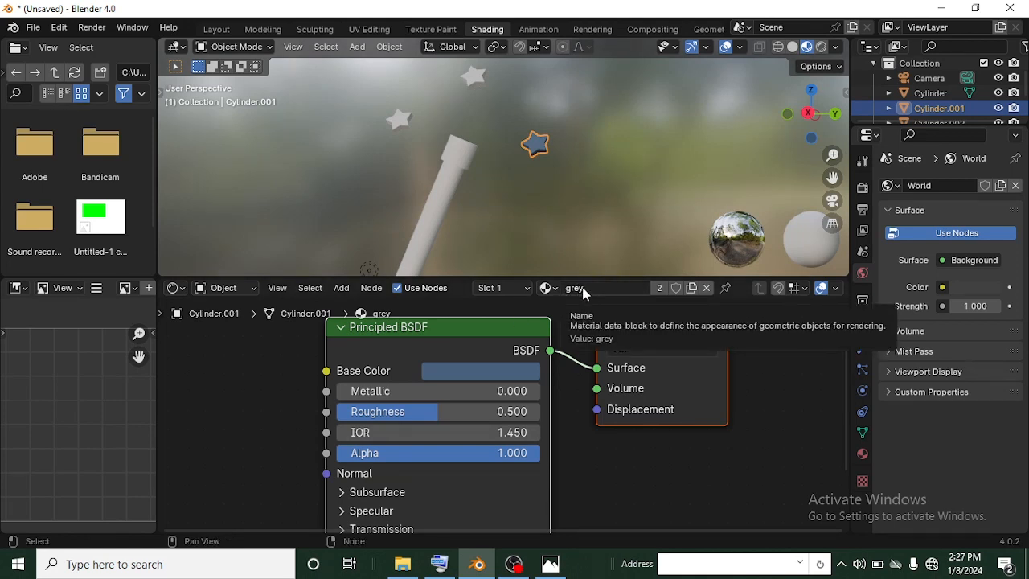
left_click(692, 288)
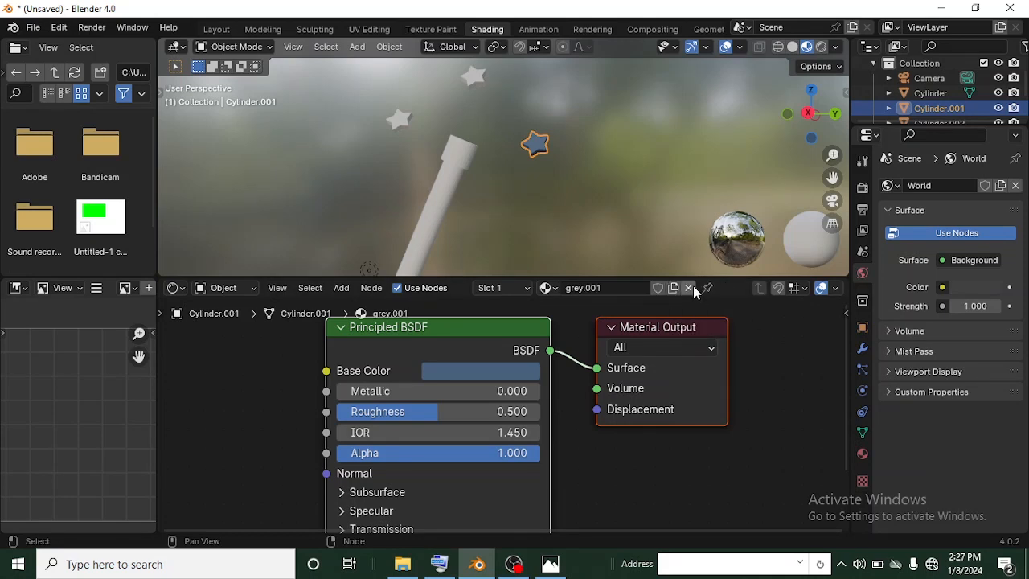
left_click(553, 287)
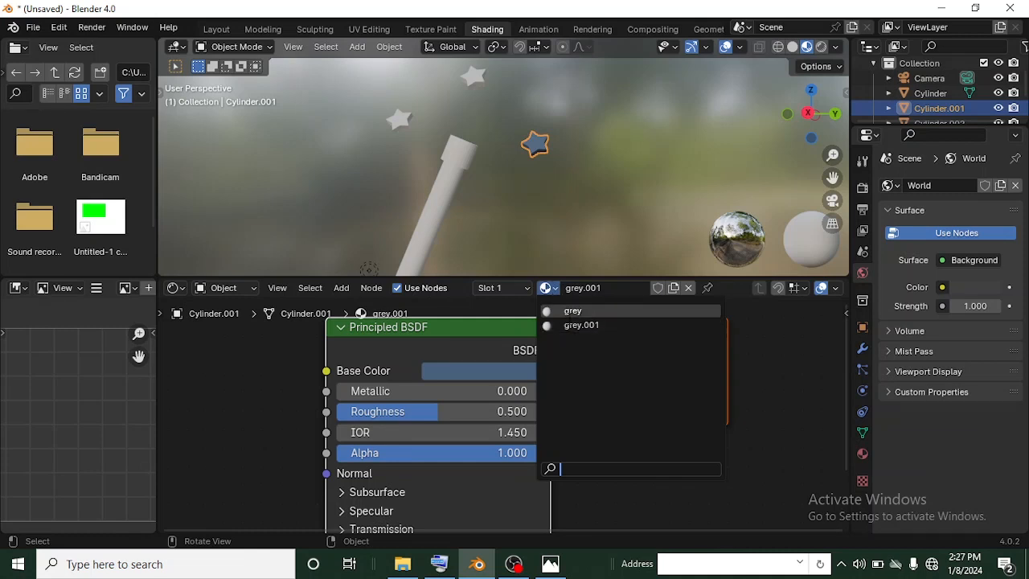
left_click(607, 288)
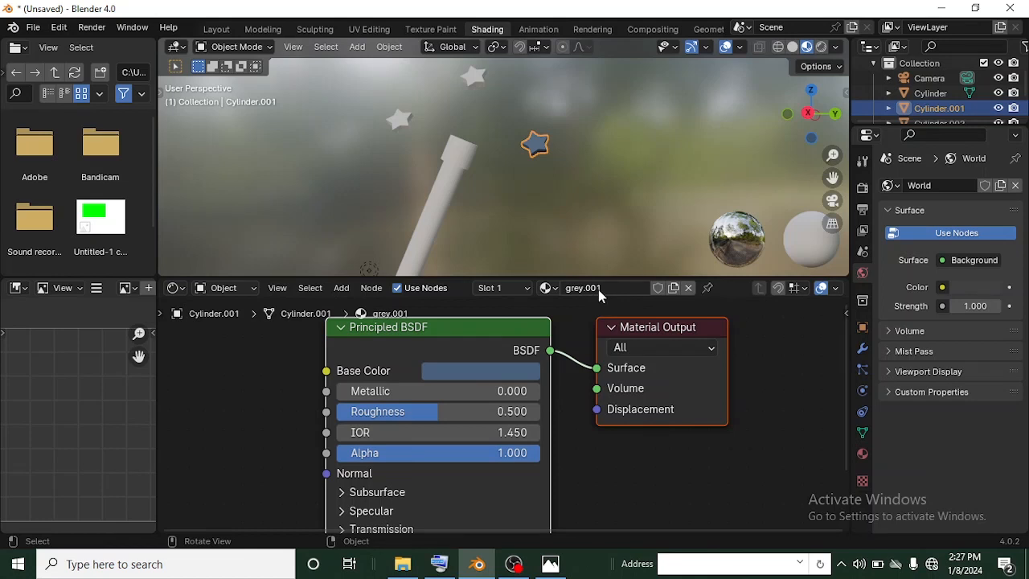
double_click(598, 287)
key("BackSpace")
key("Return")
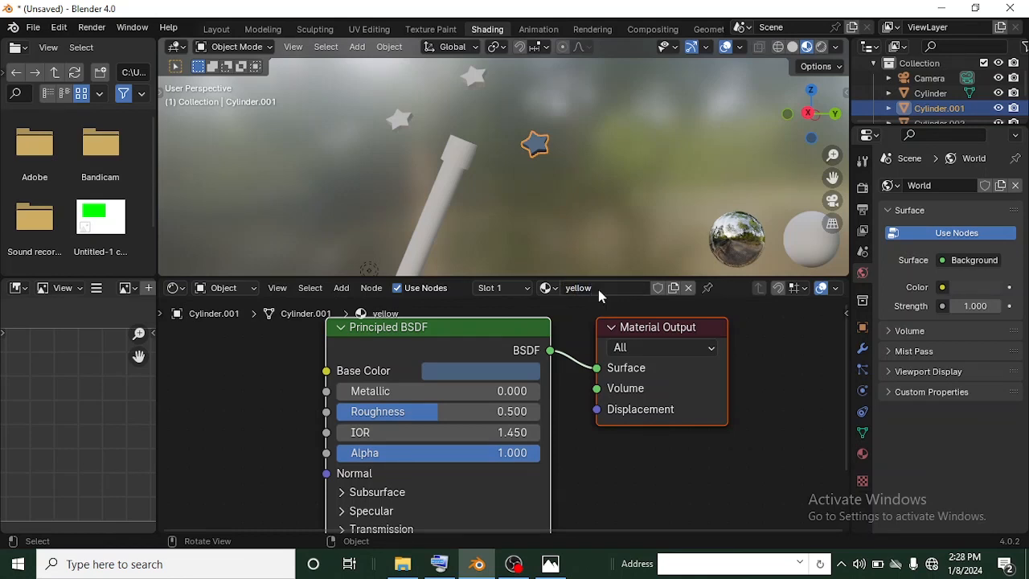
- Set the base color of the yellow material to hex F7B42F
left_click(467, 367)
left_click(485, 287)
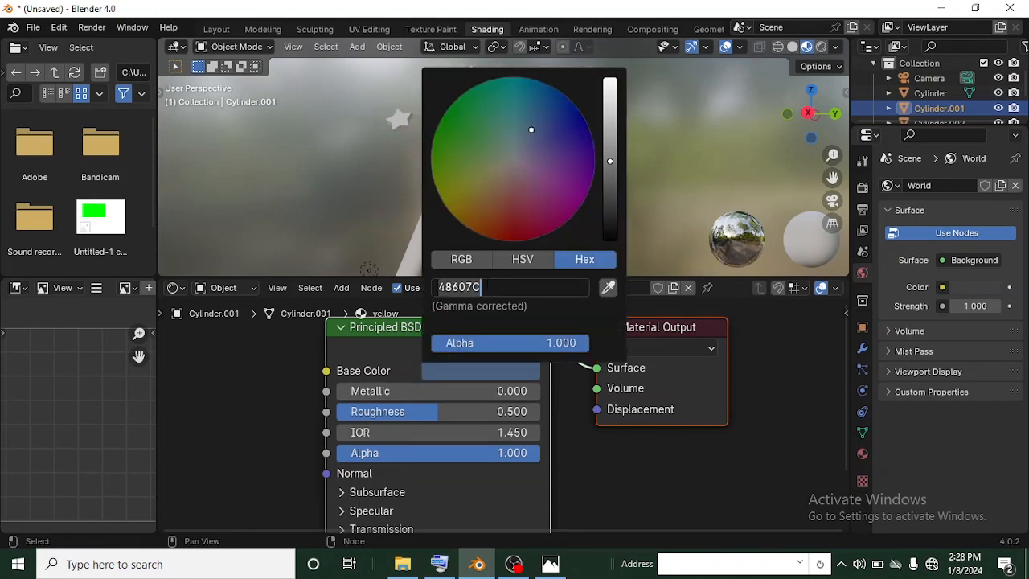
key("super+v")
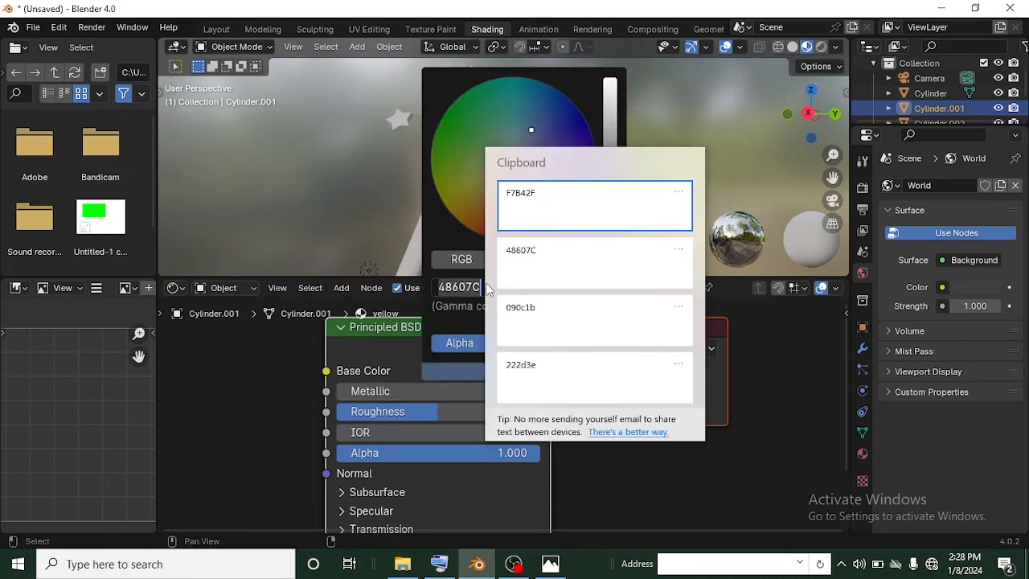
left_click(555, 206)
key("Return")
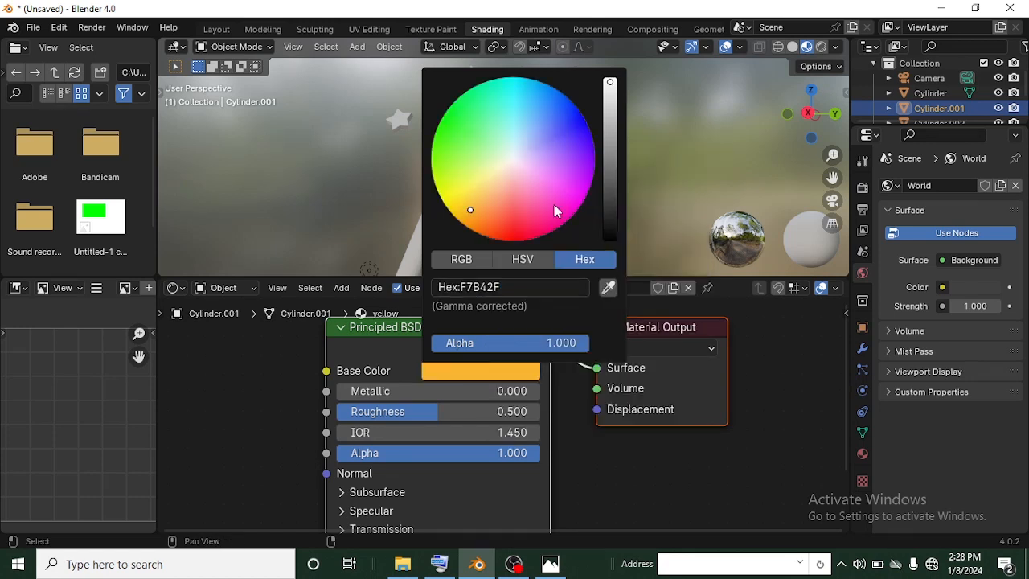
- Select all three stars with the yellow one active and link its material to the other two
middle_click_drag(559, 193, 521, 151)
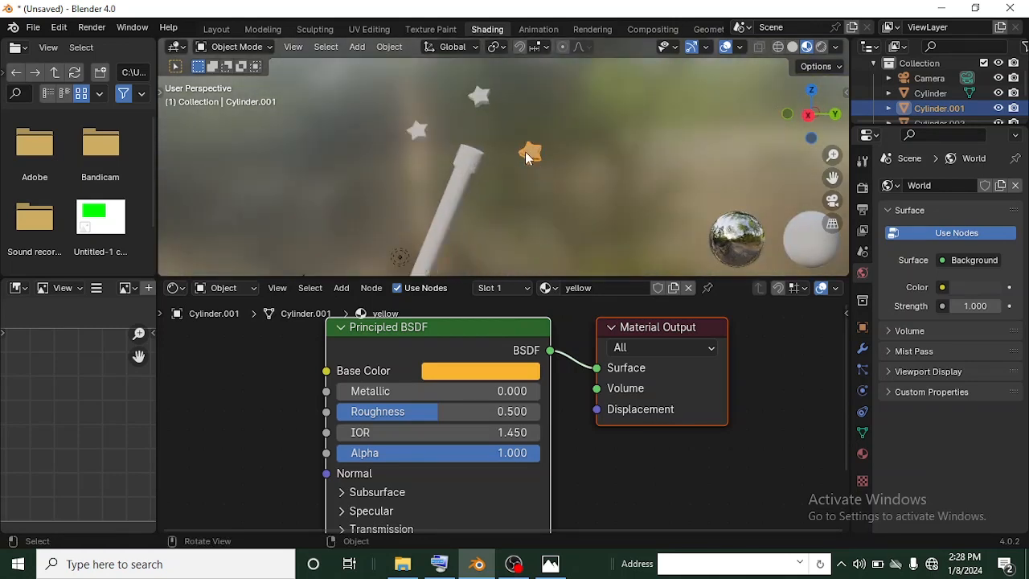
left_click(421, 128, "shift")
left_click(480, 97, "shift")
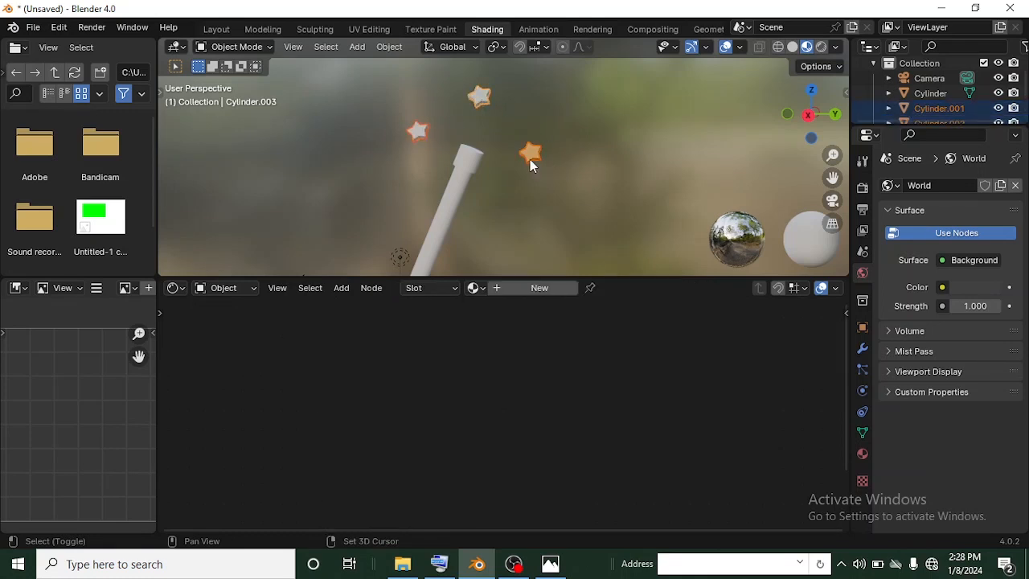
left_click(530, 157, "shift")
scroll(580, 160, "up", 2)
middle_click_drag(579, 160, 572, 181)
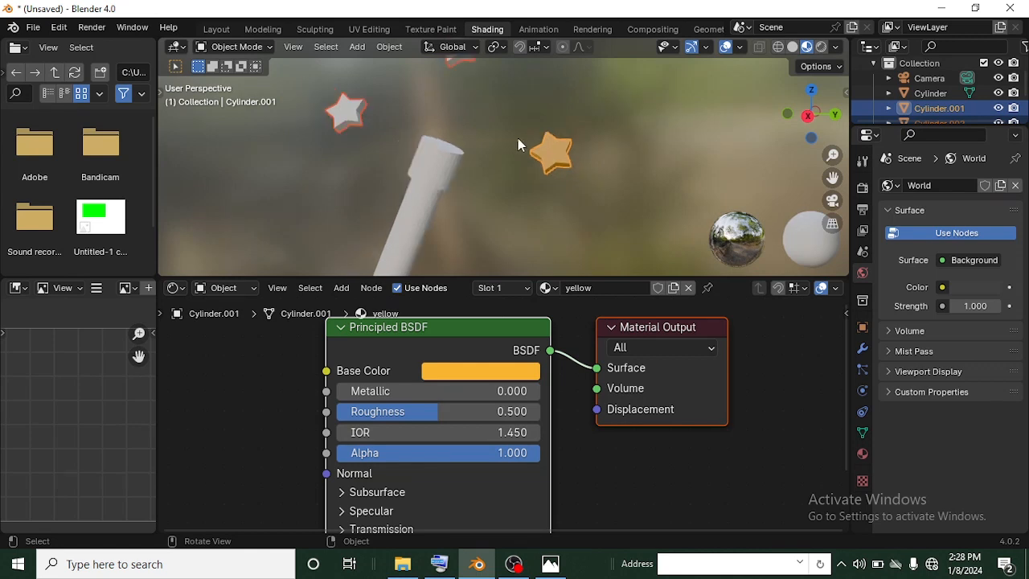
left_click(389, 46)
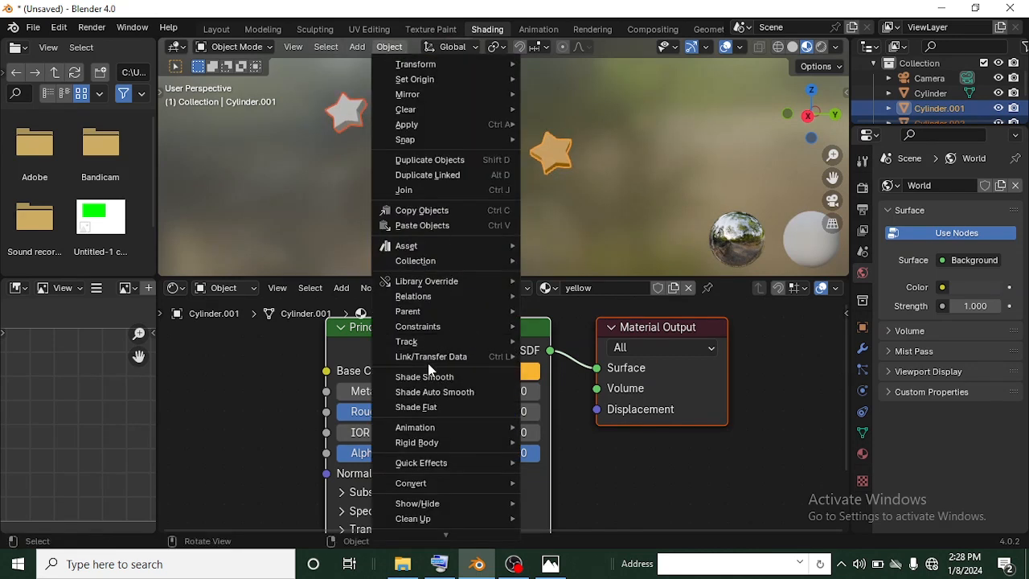
mouse_move(463, 359)
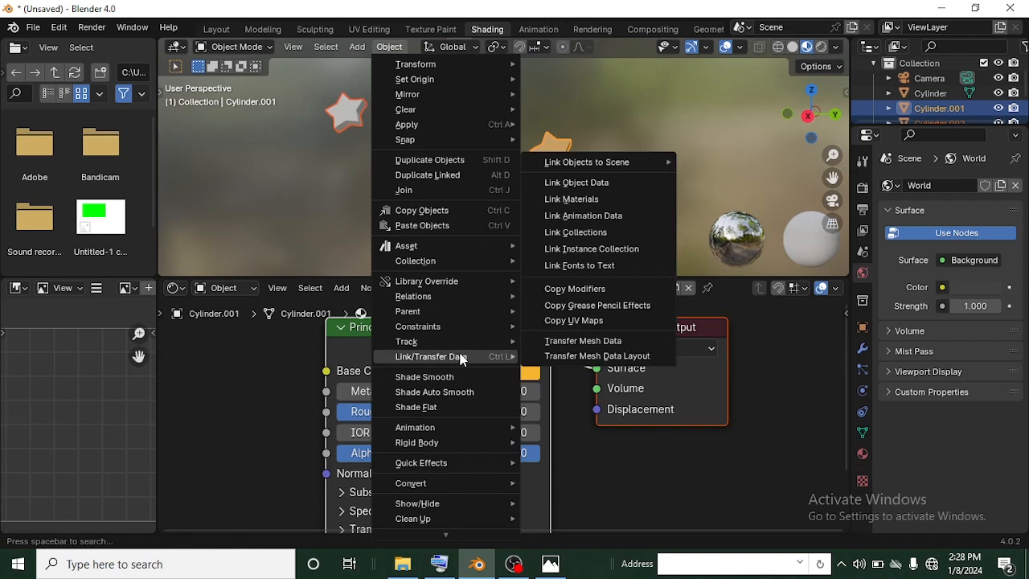
left_click(572, 199)
- Add a mesh plane at the base of the wand and scale it up to several times the wand's width
scroll(457, 186, "down", 8)
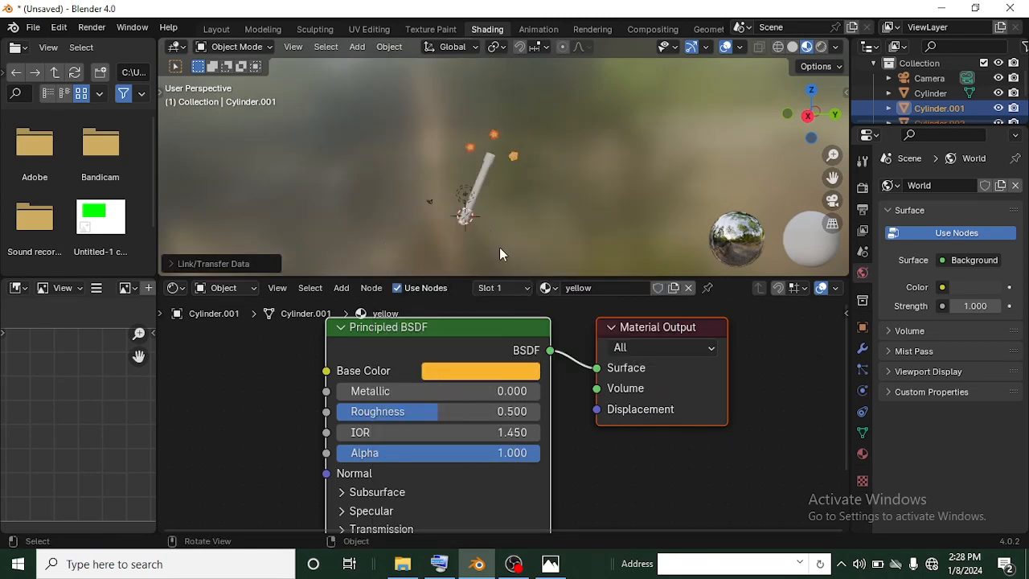
middle_click_drag(475, 188, 590, 215)
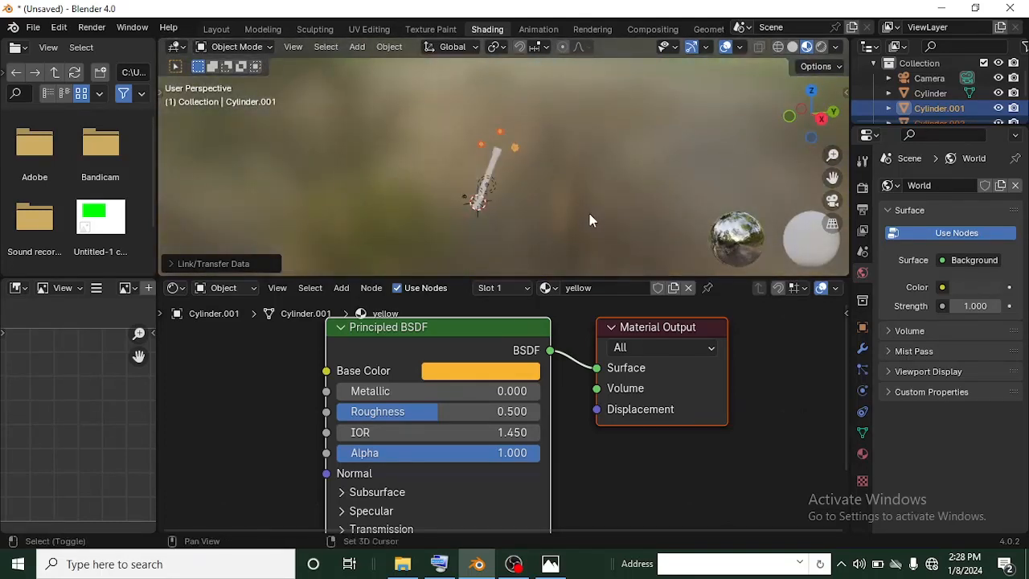
key("shift+a")
mouse_move(590, 217)
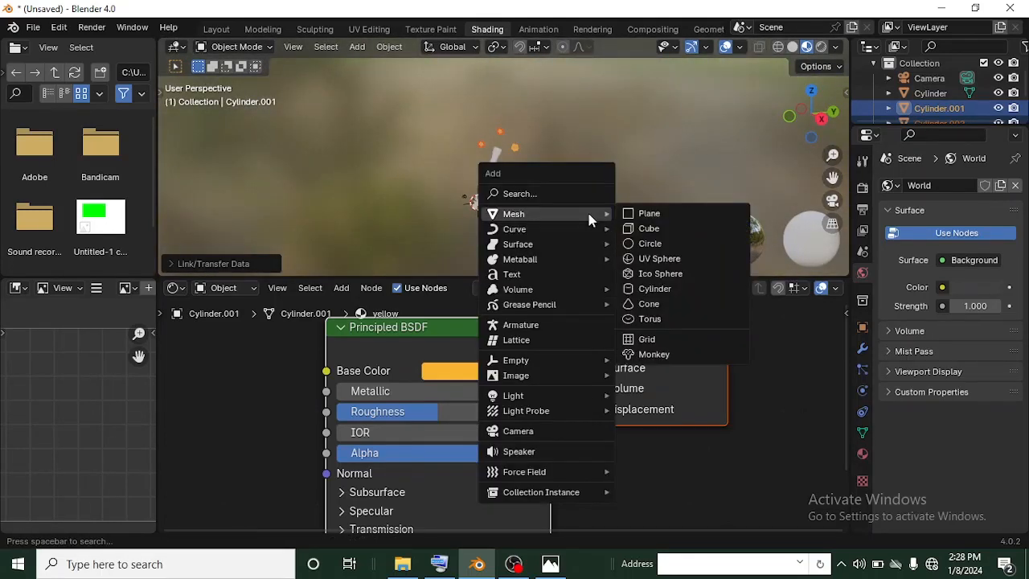
left_click(682, 214)
middle_click_drag(416, 111, 505, 189)
key("s")
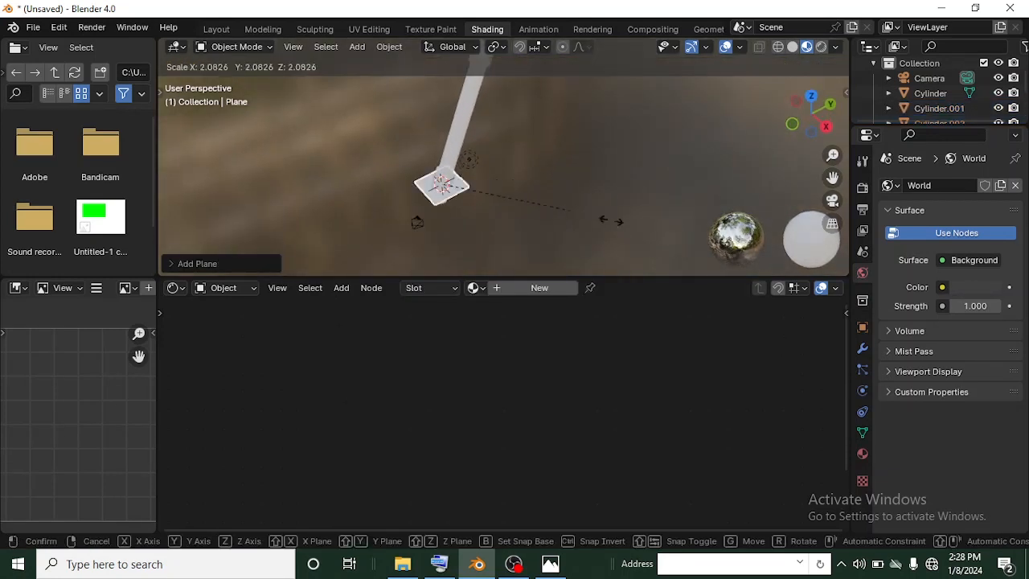
left_click(664, 169)
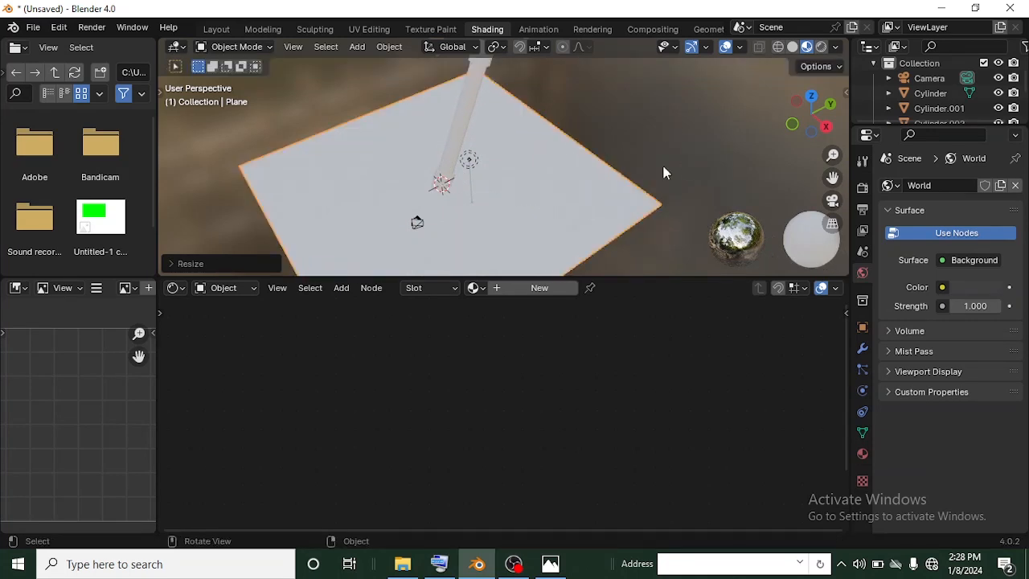
- Reveal the viewport tools and use the Transform tool to move the plane along negative X, clear of the wand
scroll(386, 195, "down", 5)
scroll(429, 164, "up", 4)
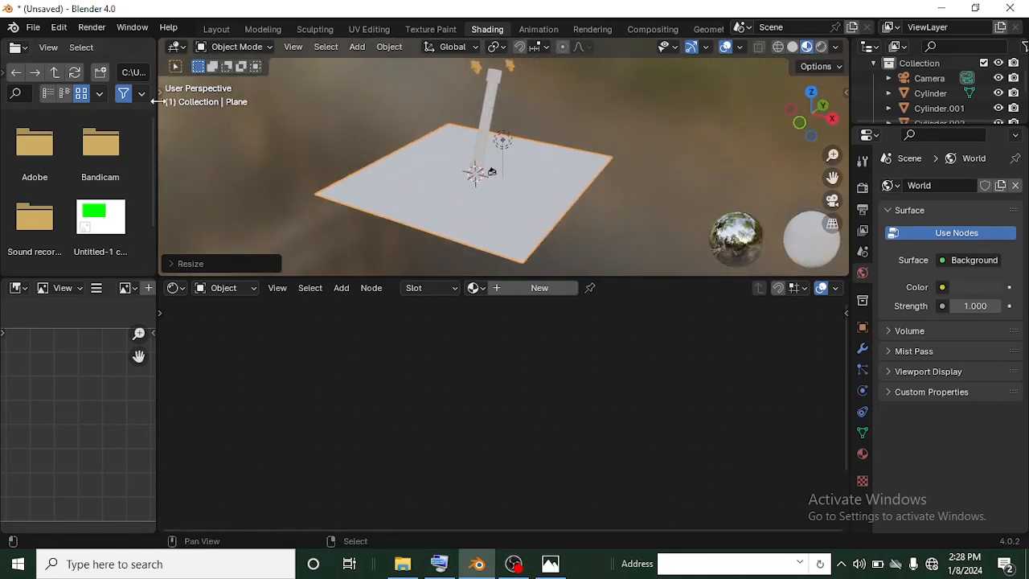
left_click_drag(163, 94, 197, 96)
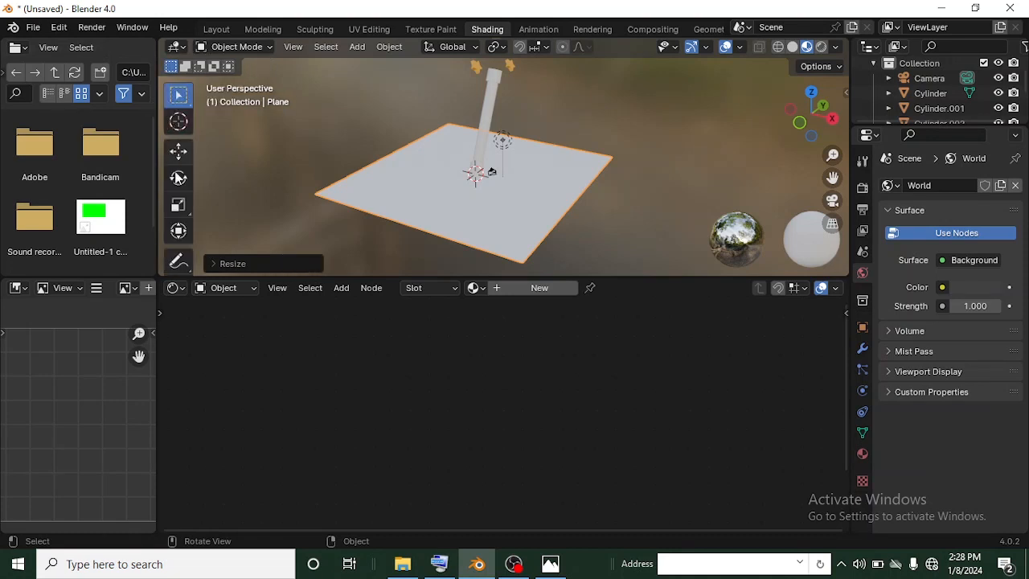
left_click(180, 235)
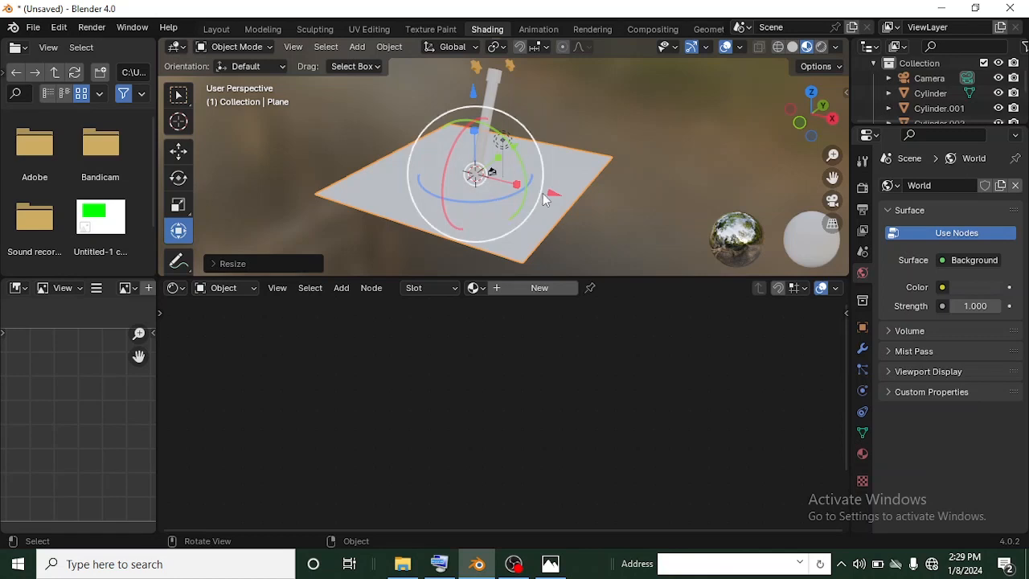
left_click_drag(548, 196, 446, 177)
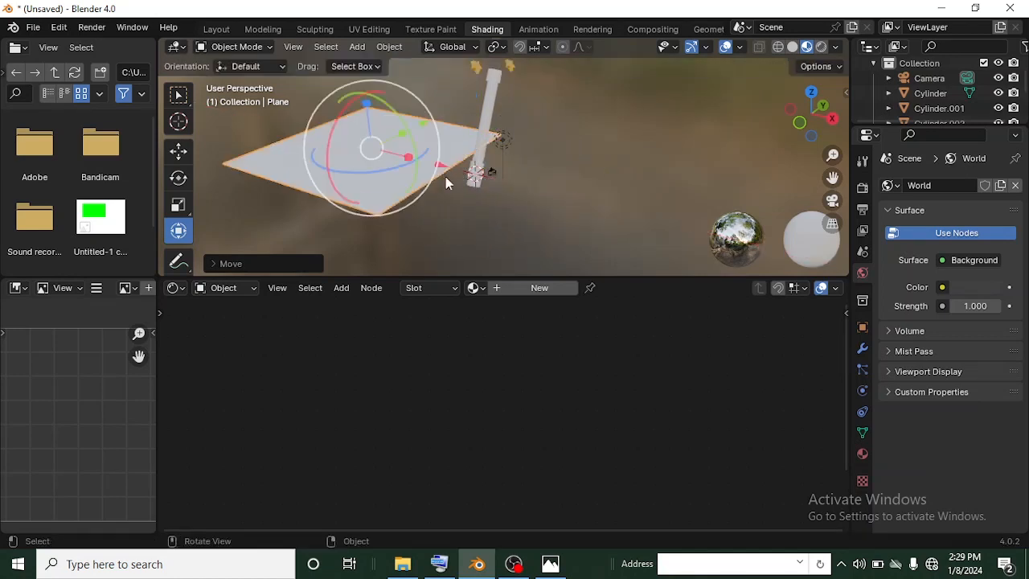
- In Edit Mode, rotate the plane's geometry 90° about the global Y axis so it stands upright
left_click(236, 47)
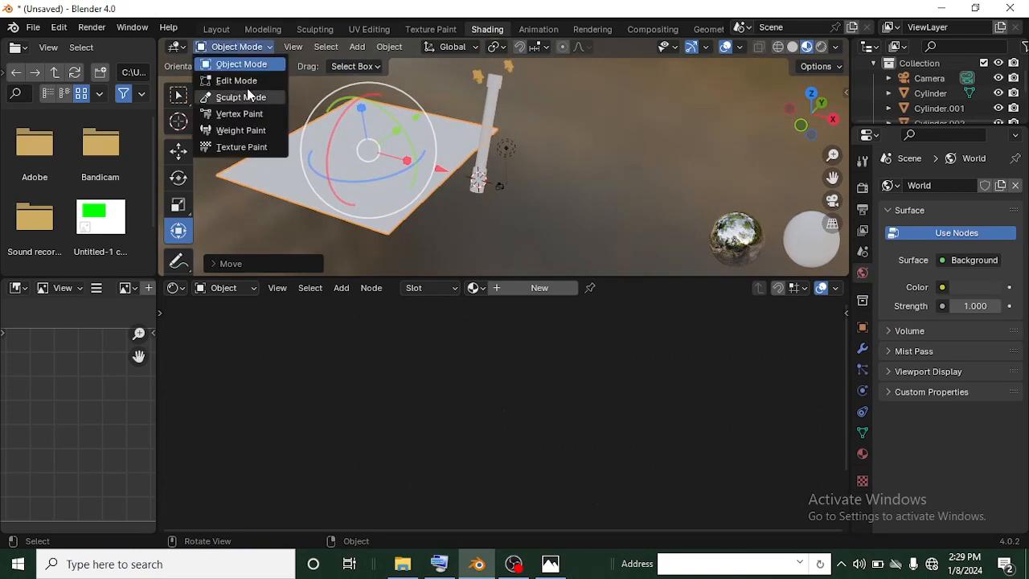
left_click(241, 81)
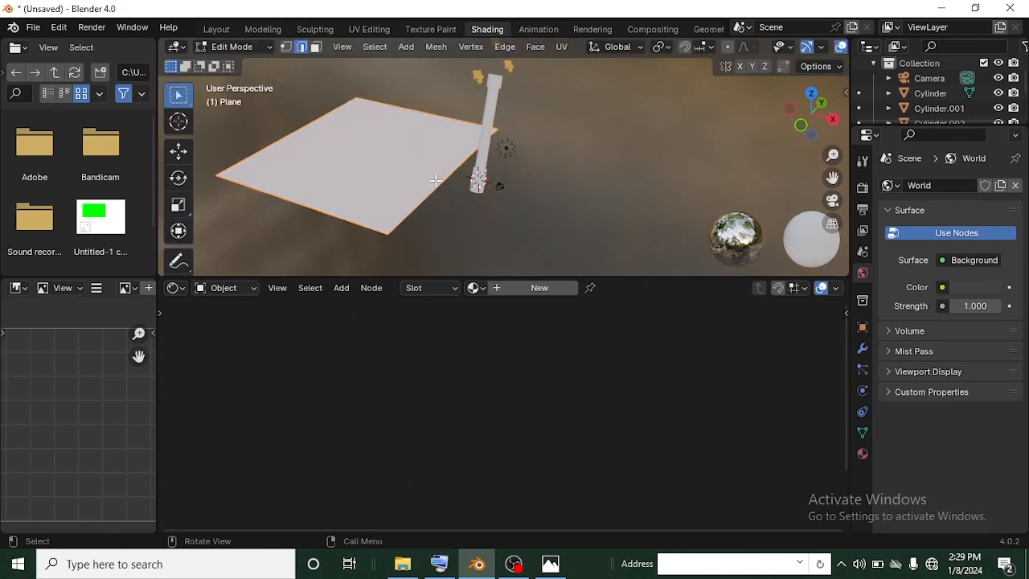
key("r")
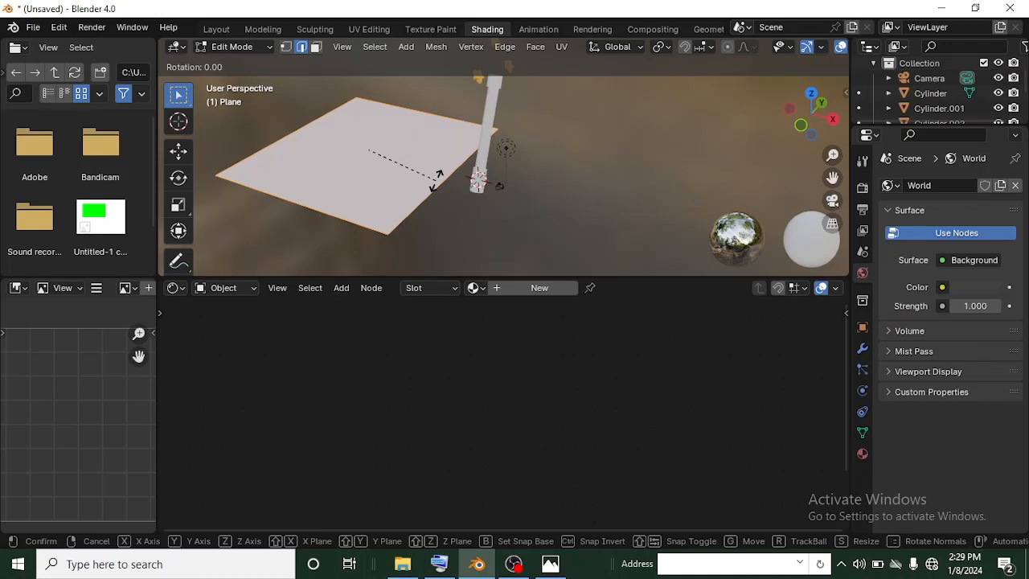
type("y")
type("90")
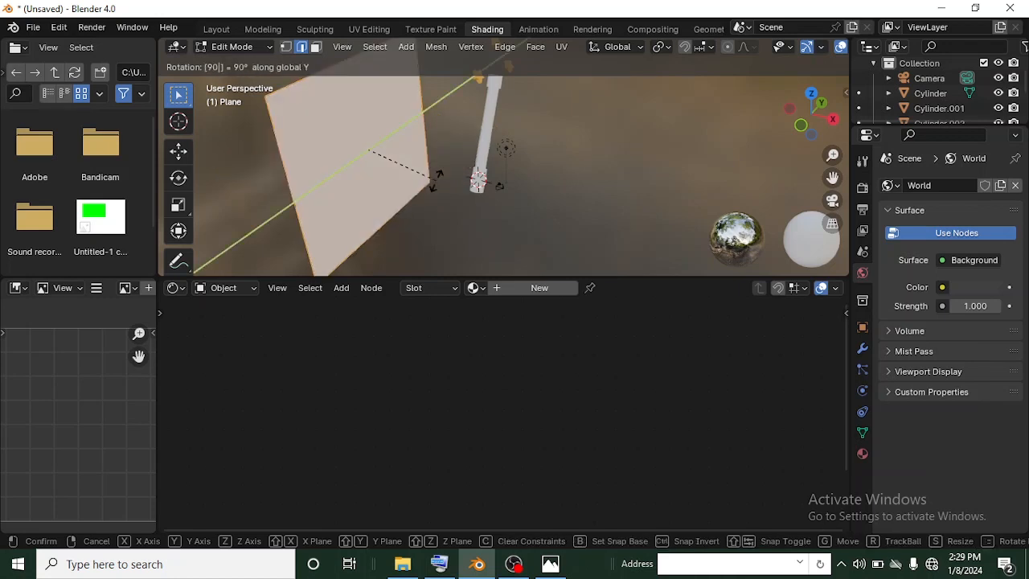
left_click(436, 180)
- Extrude the upright plane's bottom edge horizontally toward the wand to form a floor
scroll(442, 184, "down", 3)
middle_click_drag(442, 184, 528, 180)
scroll(409, 156, "up", 3)
scroll(410, 100, "down", 3)
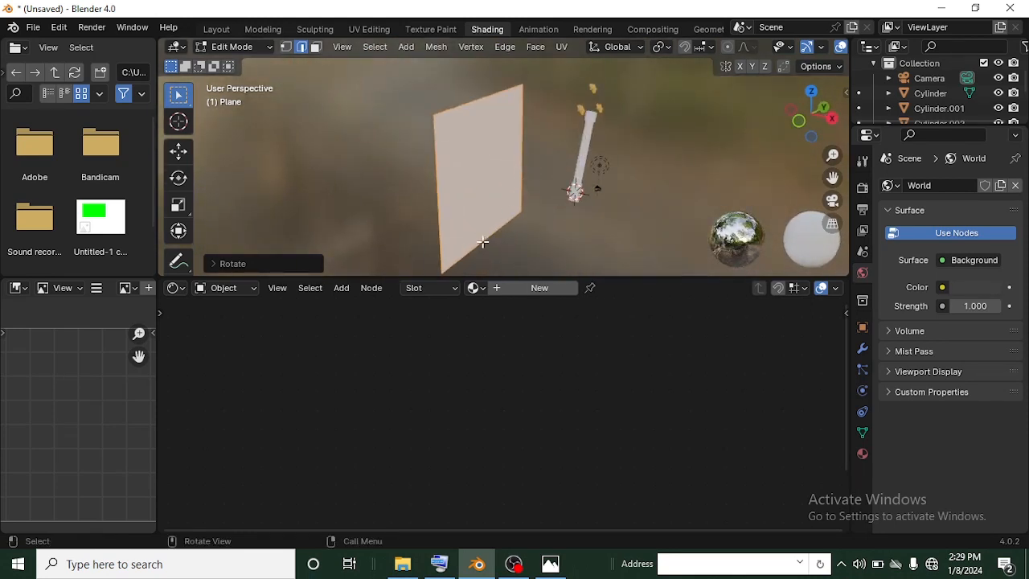
key("alt+a")
key("g")
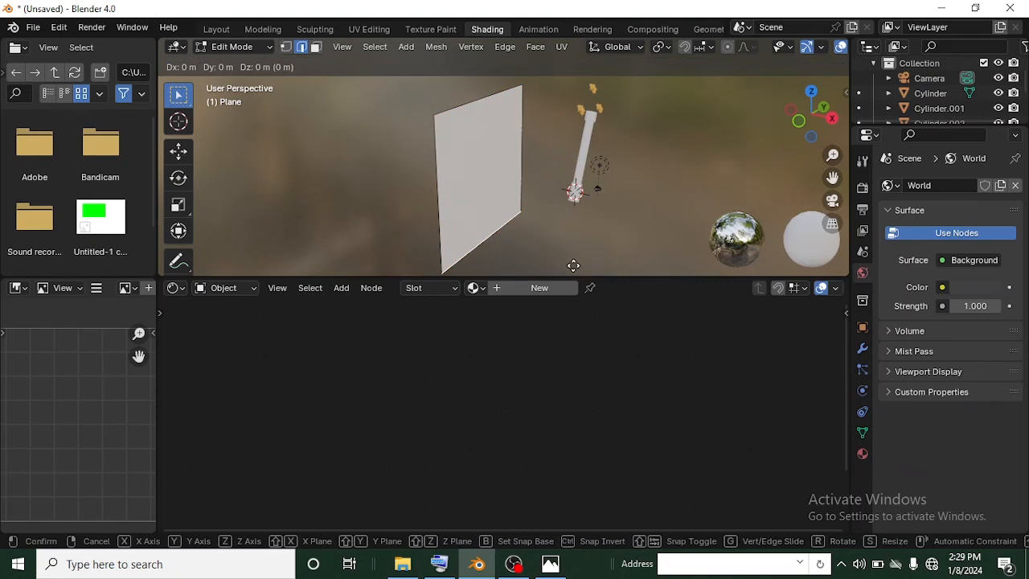
left_click(683, 171)
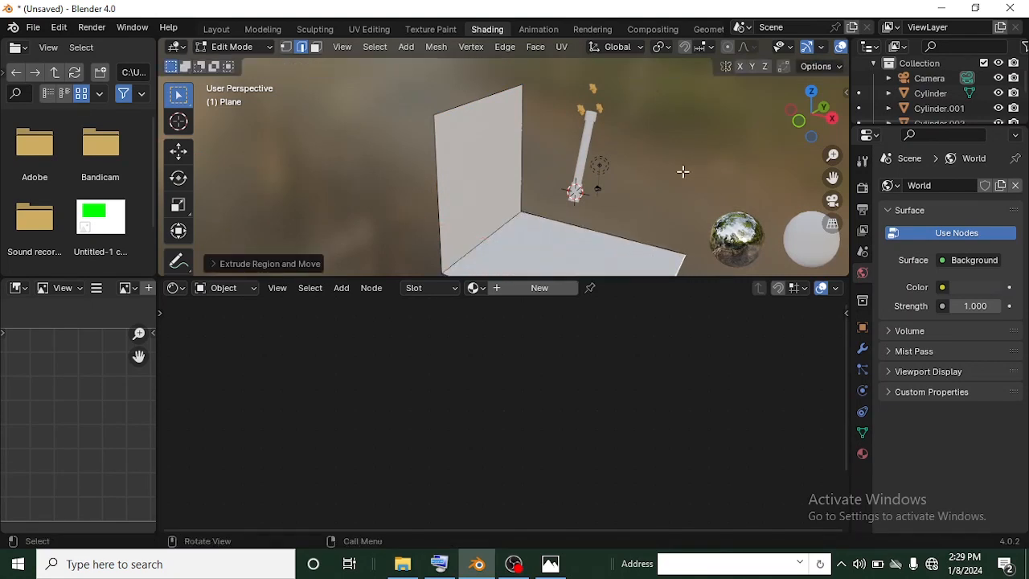
- Enlarge the 3D viewport by lowering its border with the shader editor so the whole backdrop can be seen
scroll(683, 171, "down", 3)
middle_click_drag(683, 171, 568, 147)
scroll(552, 210, "up", 4)
left_click_drag(595, 279, 617, 439)
scroll(600, 235, "down", 1)
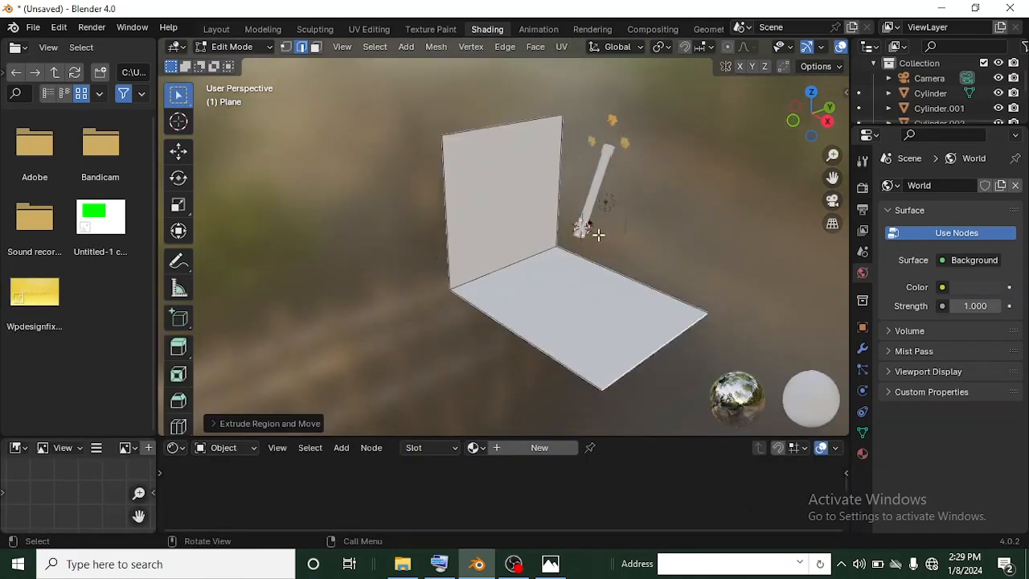
- Bevel the edge where the backdrop's wall meets its floor into a broad curve with 8 segments
scroll(599, 234, "down", 2)
middle_click_drag(591, 234, 543, 232)
scroll(544, 233, "up", 3)
left_click(542, 276)
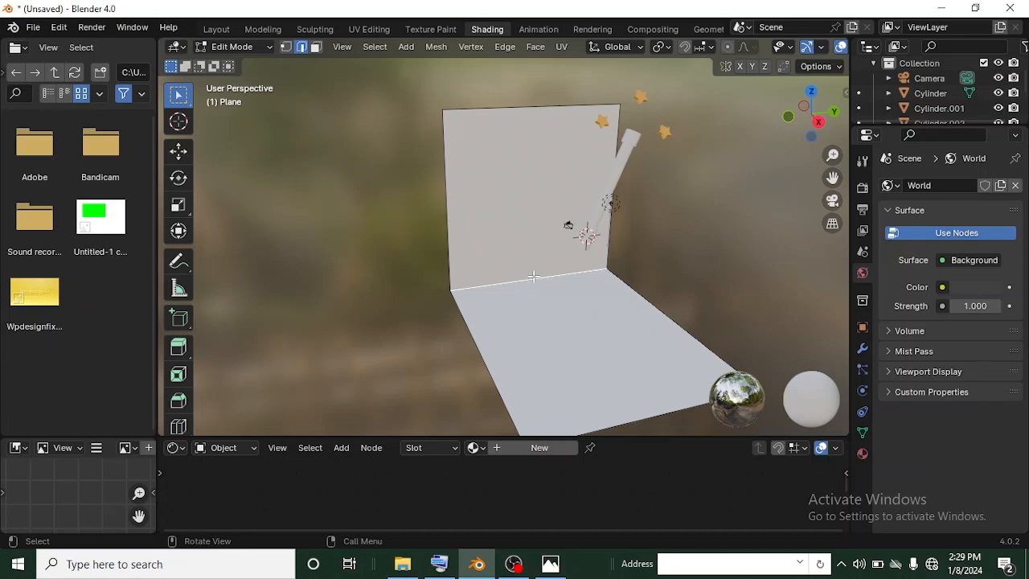
key("ctrl+b")
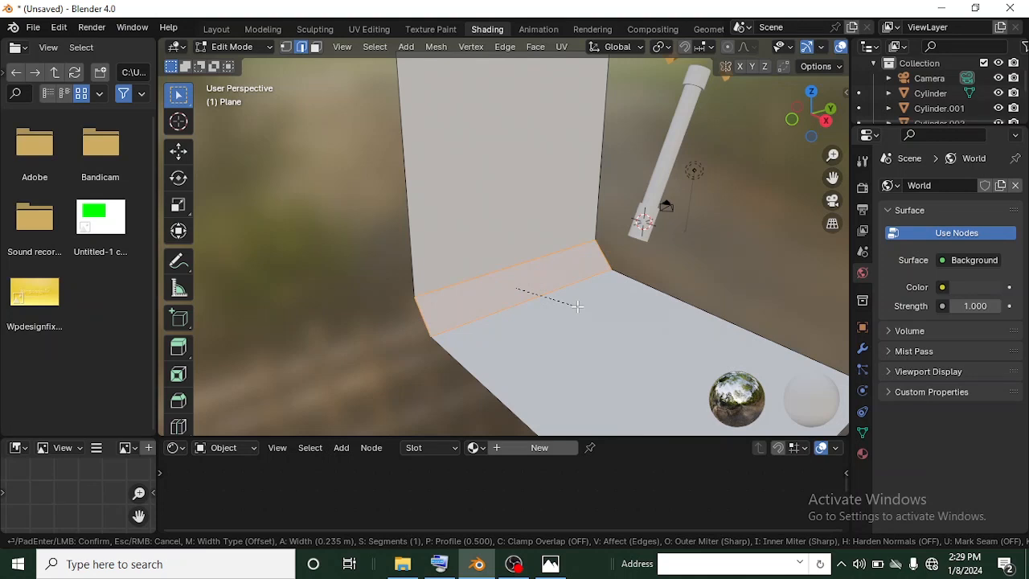
scroll(597, 347, "up", 5)
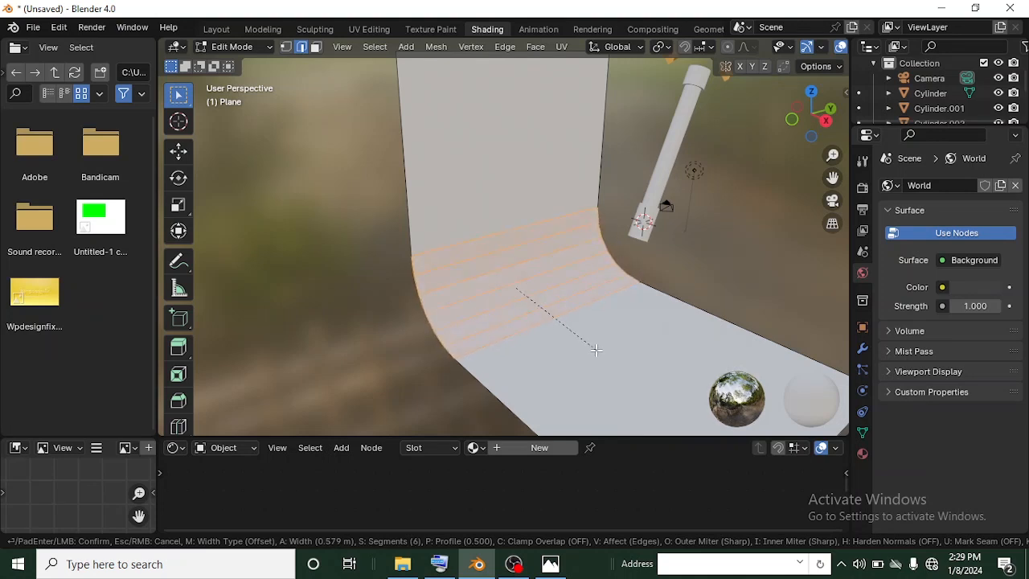
scroll(597, 349, "down", 3)
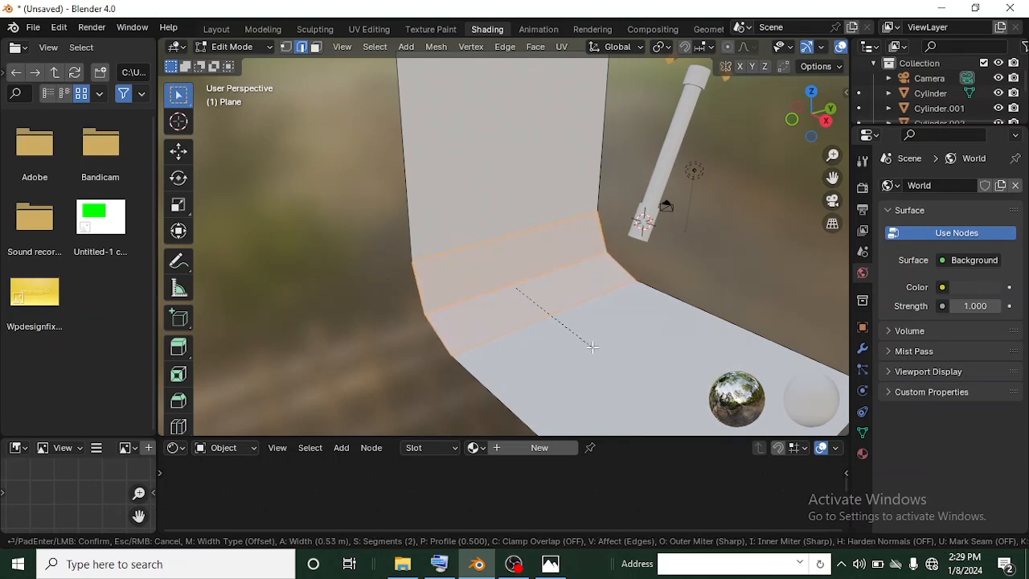
scroll(643, 384, "up", 6)
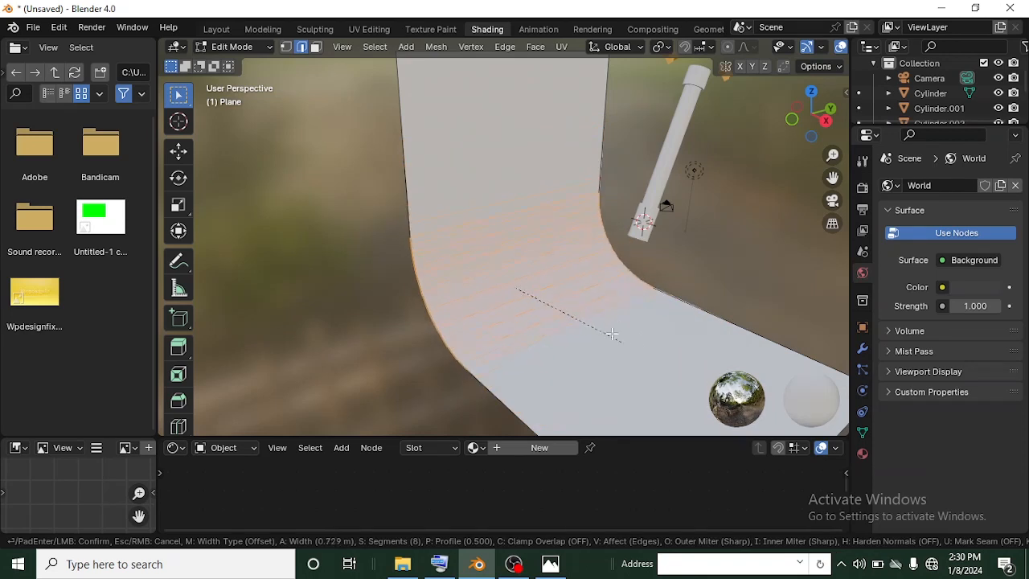
left_click(655, 386)
scroll(627, 361, "down", 5)
middle_click_drag(604, 345, 566, 331)
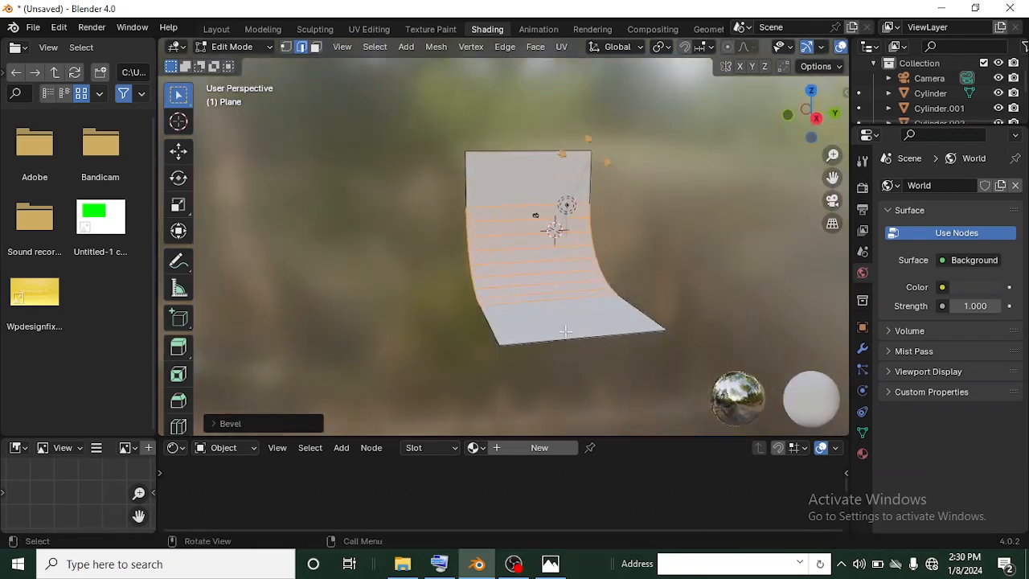
- Return to Object Mode and widen the backdrop to about 1.5 times its size along the global Y axis
left_click(255, 49)
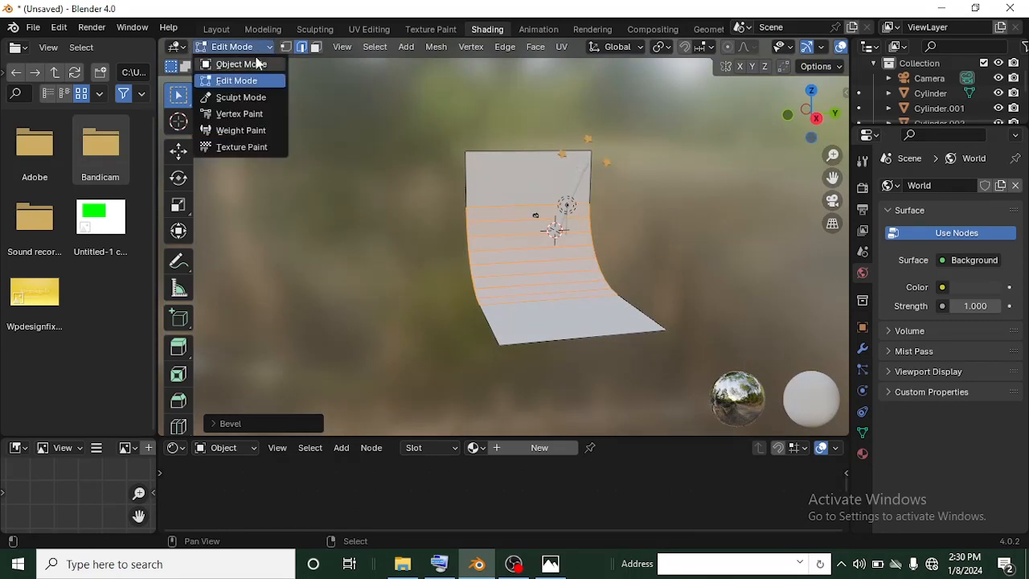
left_click(241, 64)
middle_click_drag(410, 217, 555, 264)
scroll(748, 271, "up", 2)
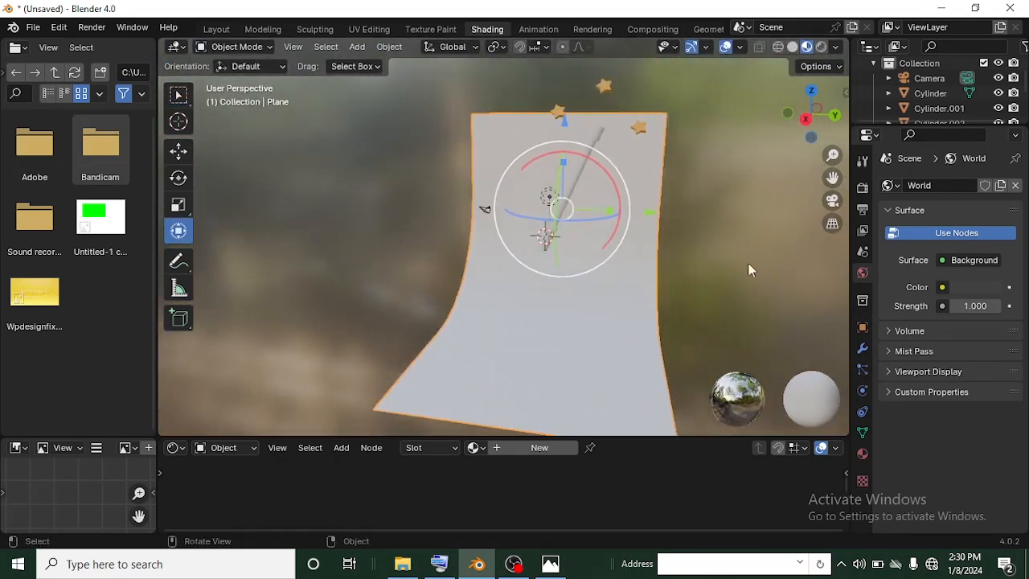
key("s")
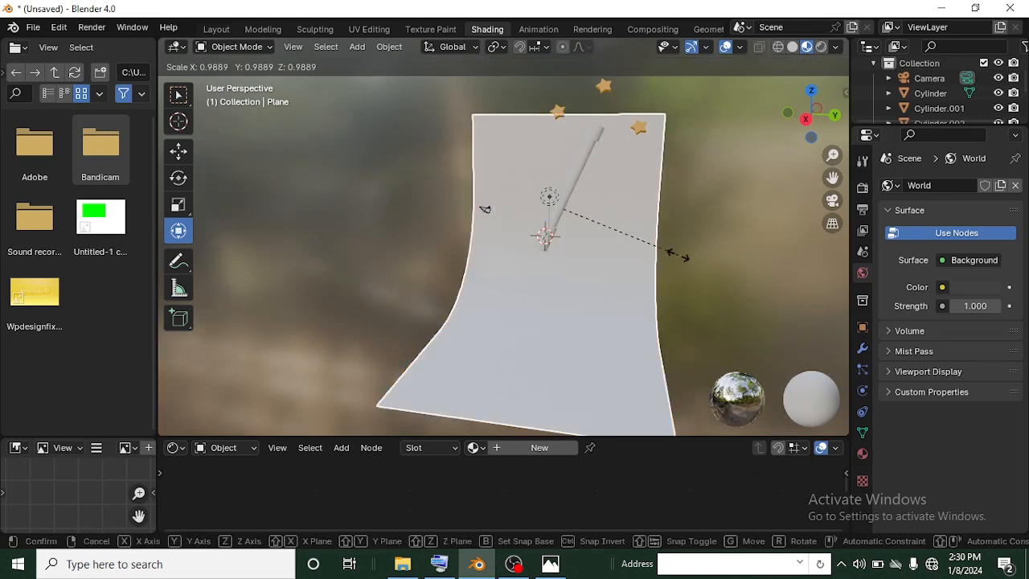
key("y")
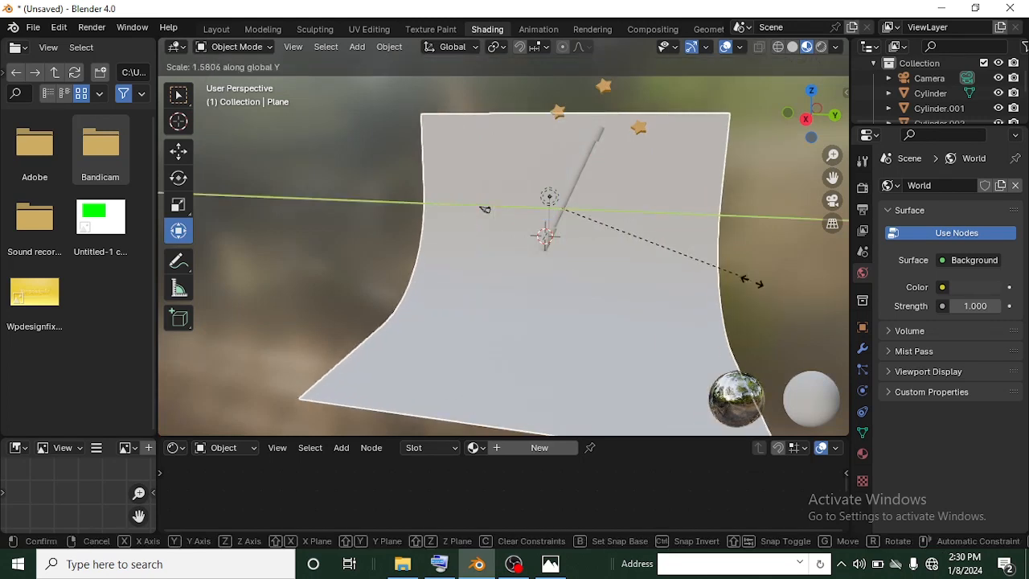
left_click(733, 288)
- Raise the backdrop along Z and shift it slightly along positive Y to centre it behind the wand
scroll(732, 287, "down", 3)
middle_click_drag(692, 295, 563, 201)
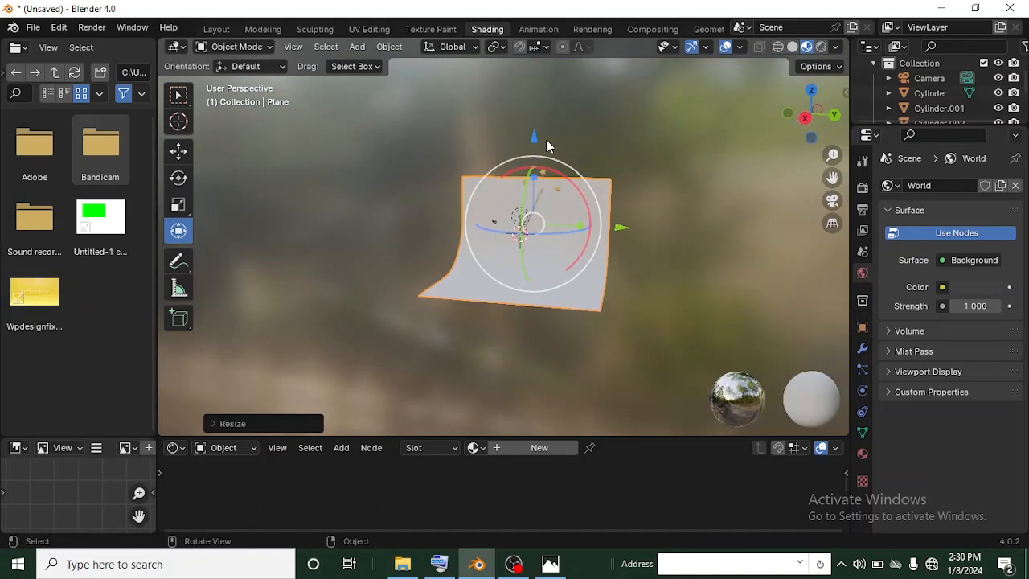
key("g")
key("z")
left_click(541, 102)
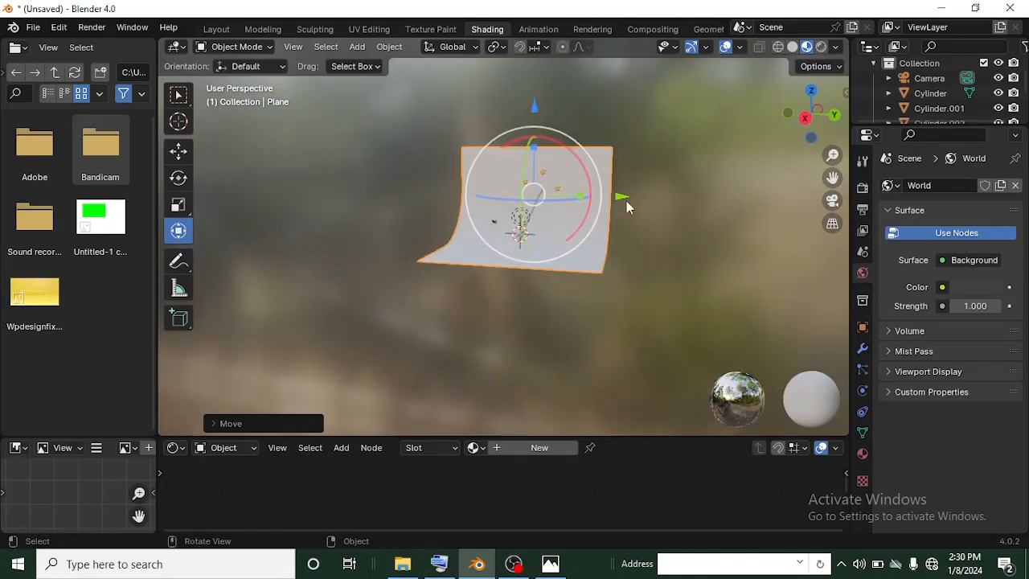
left_click_drag(620, 197, 628, 198)
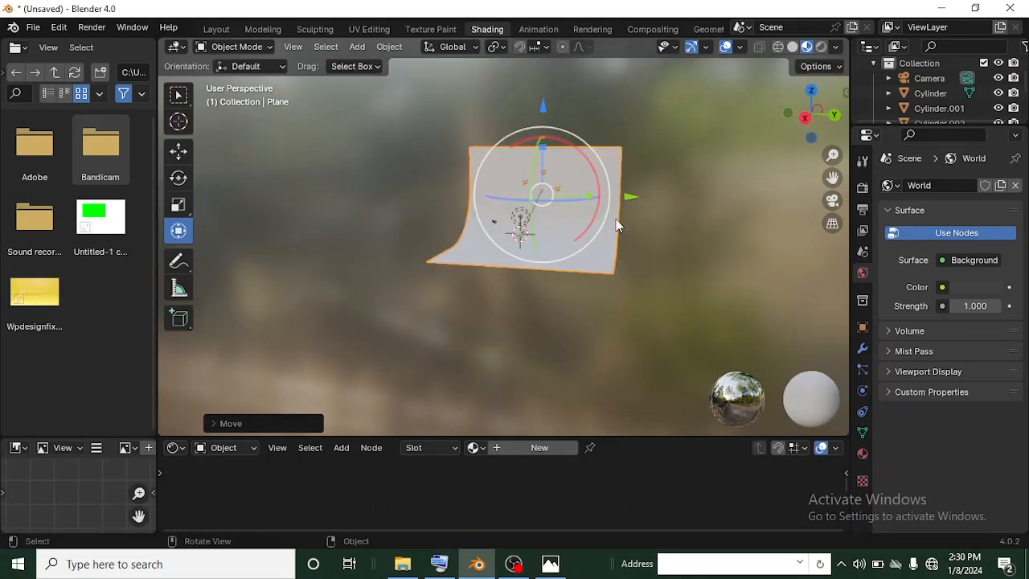
- Assign the existing grey material to the backdrop
middle_click_drag(616, 218, 637, 226)
scroll(637, 226, "up", 4)
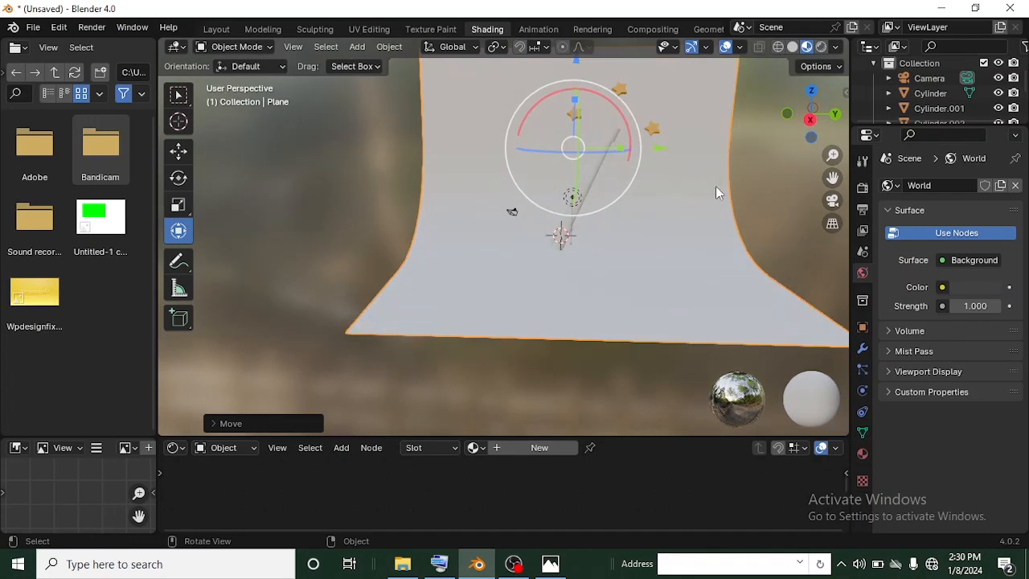
middle_click_drag(716, 186, 648, 215, "shift")
middle_click_drag(501, 253, 501, 269)
scroll(501, 269, "up", 3)
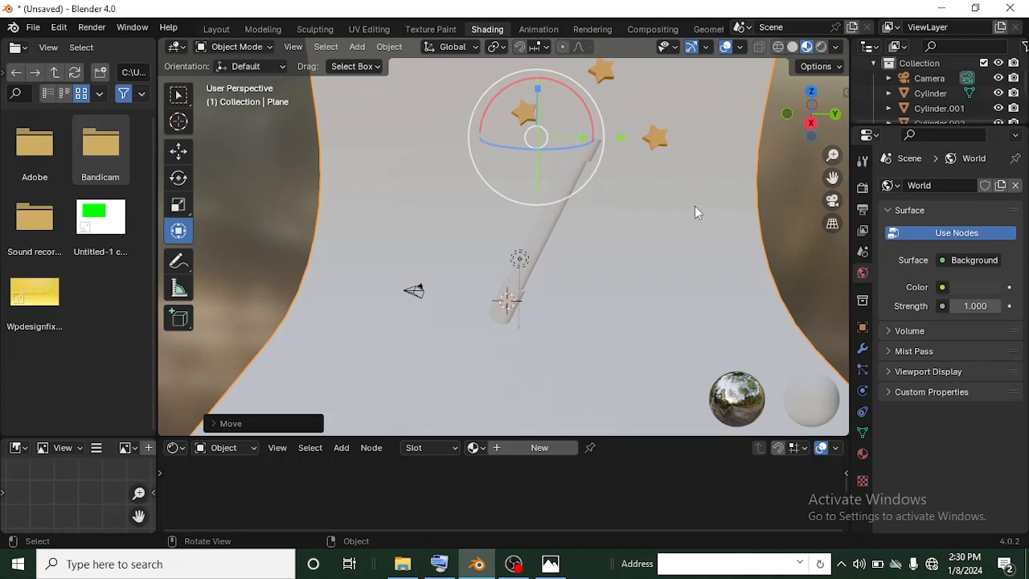
left_click(476, 448)
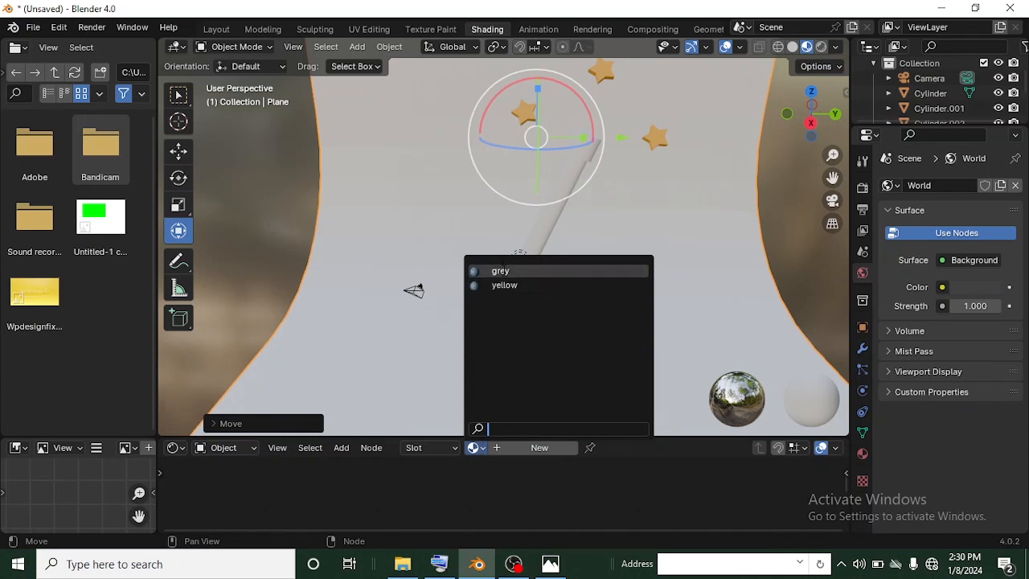
left_click(508, 272)
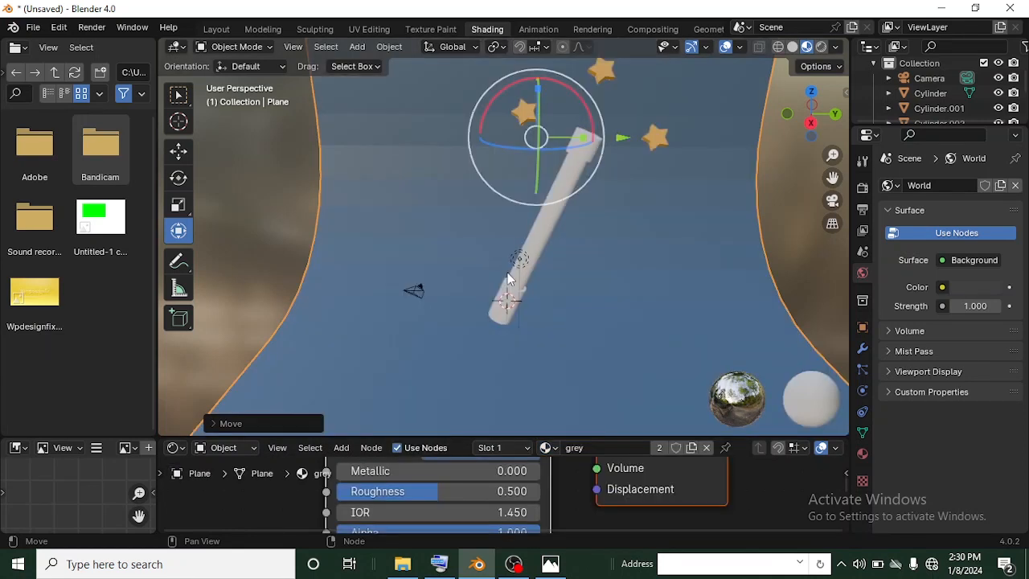
- Apply smooth shading to the curved backdrop
scroll(656, 186, "down", 4)
middle_click_drag(646, 233, 620, 193)
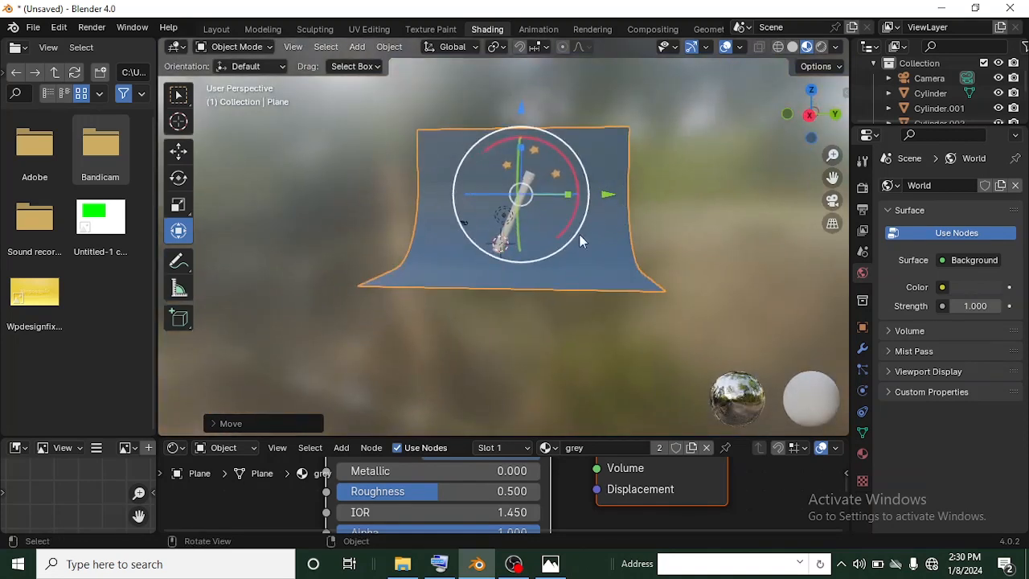
middle_click_drag(555, 245, 566, 277)
scroll(566, 277, "up", 6)
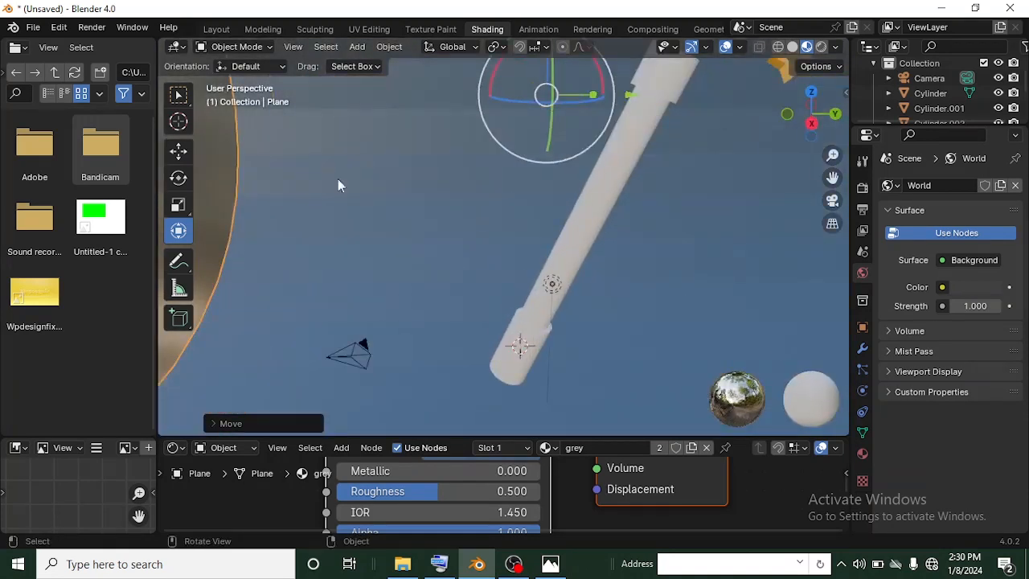
scroll(477, 191, "down", 5)
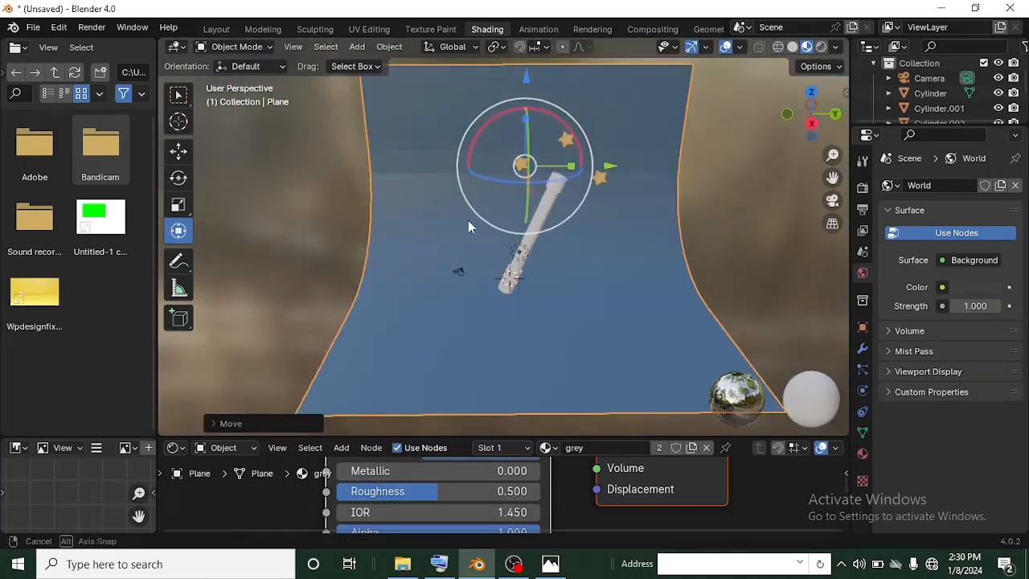
middle_click_drag(472, 225, 493, 229)
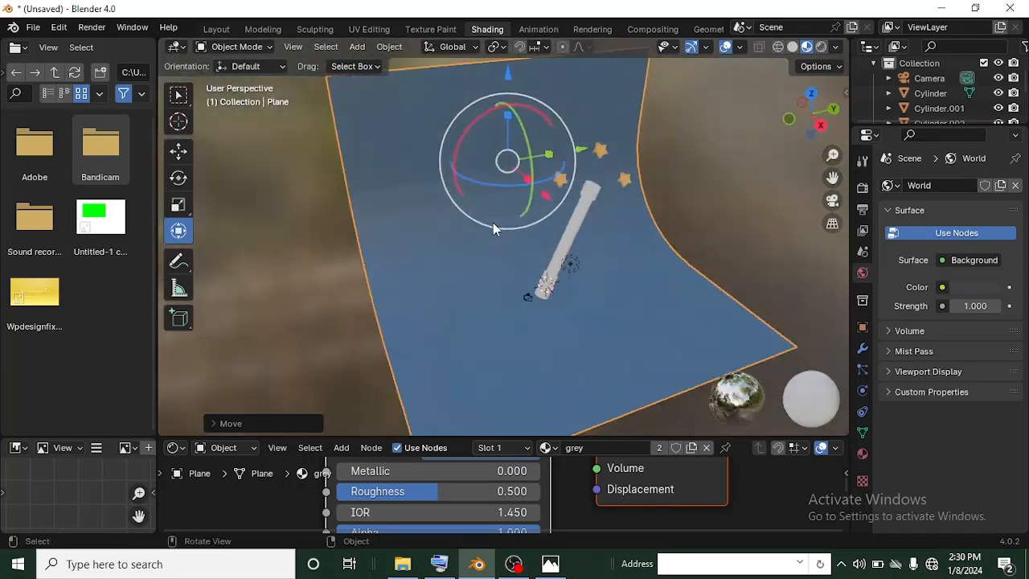
right_click(441, 208)
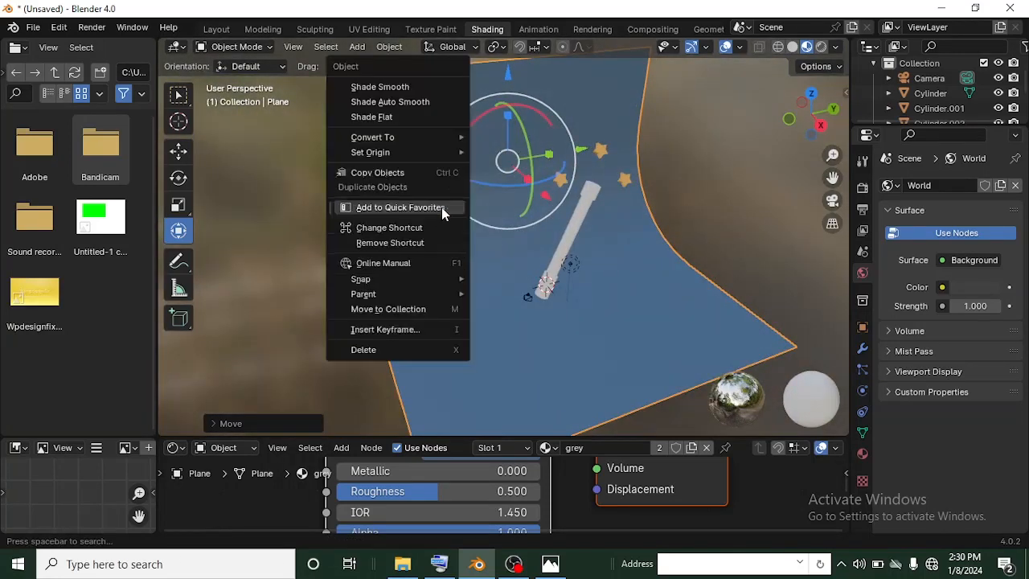
left_click(378, 102)
middle_click_drag(379, 104, 678, 262)
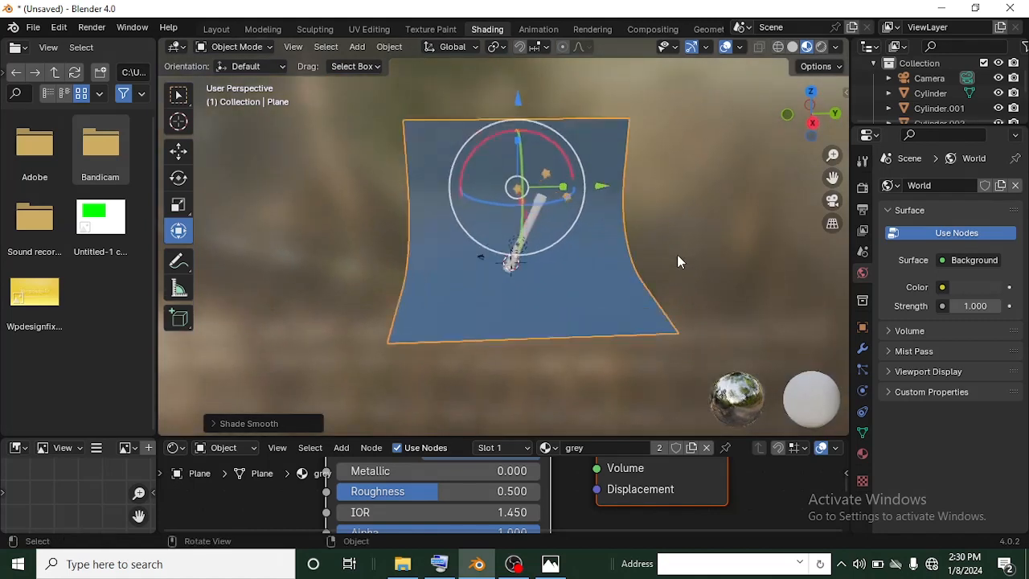
- Select the wand cylinder in front of the backdrop and enter Edit Mode
scroll(677, 254, "up", 6)
left_click(565, 205)
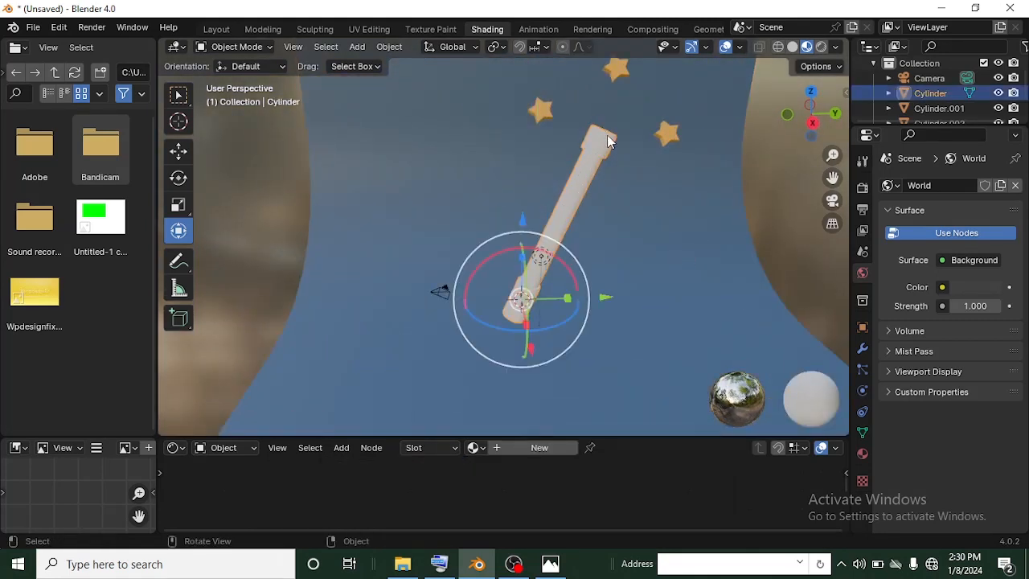
scroll(607, 136, "up", 3)
middle_click_drag(619, 165, 574, 215, "shift")
scroll(574, 215, "down", 2)
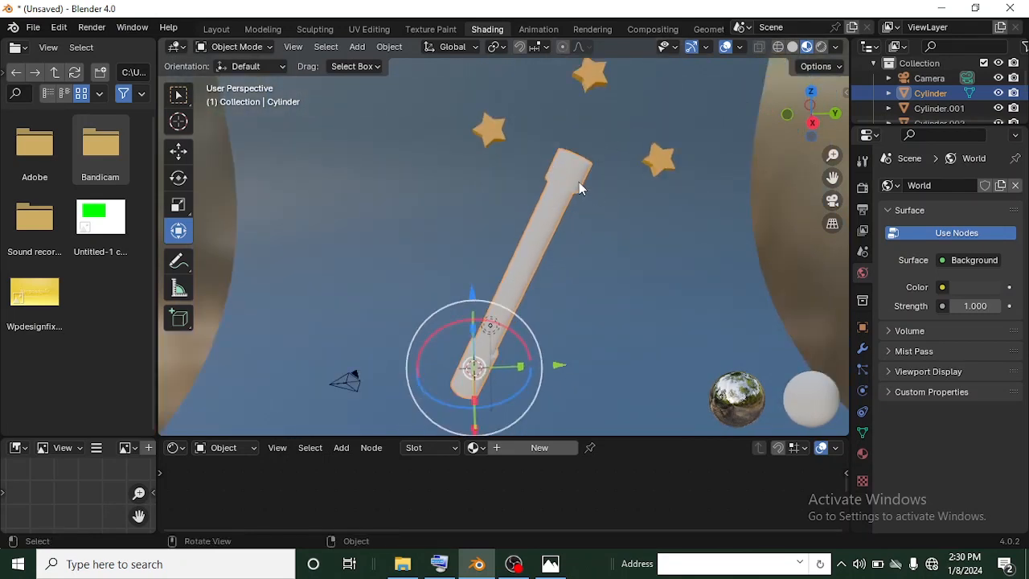
scroll(530, 285, "up", 2)
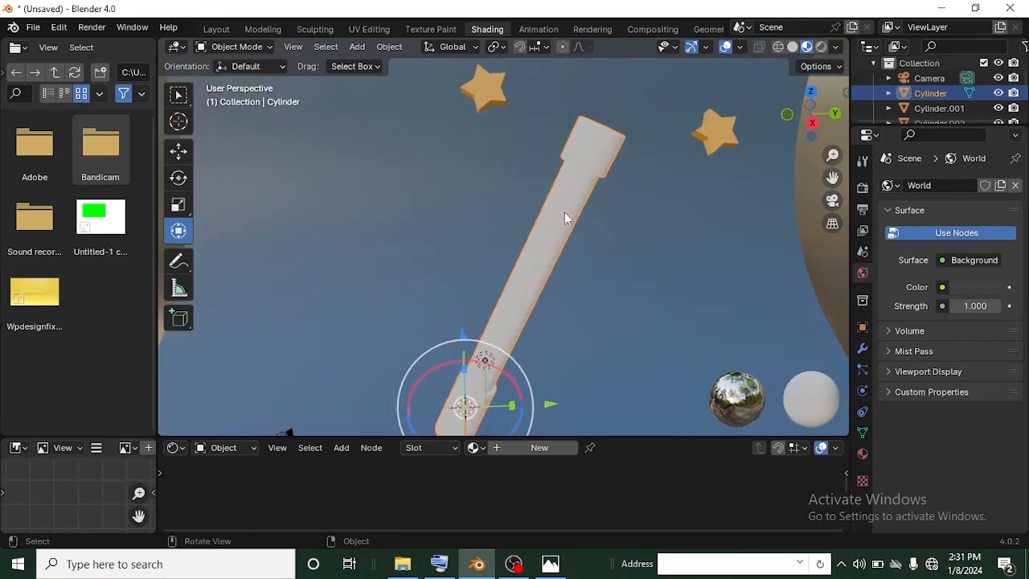
left_click(266, 47)
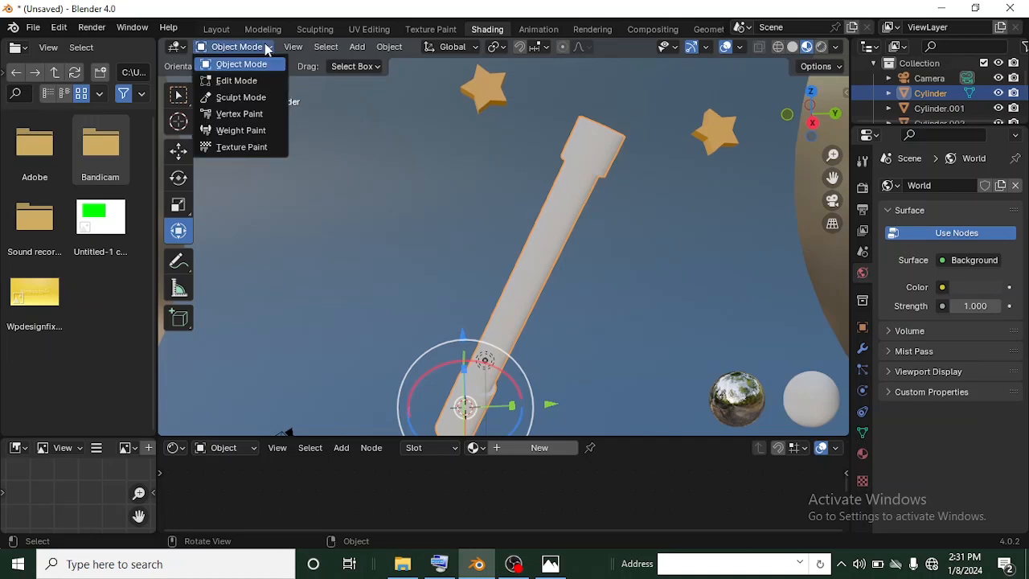
left_click(236, 80)
middle_click_drag(482, 197, 537, 190)
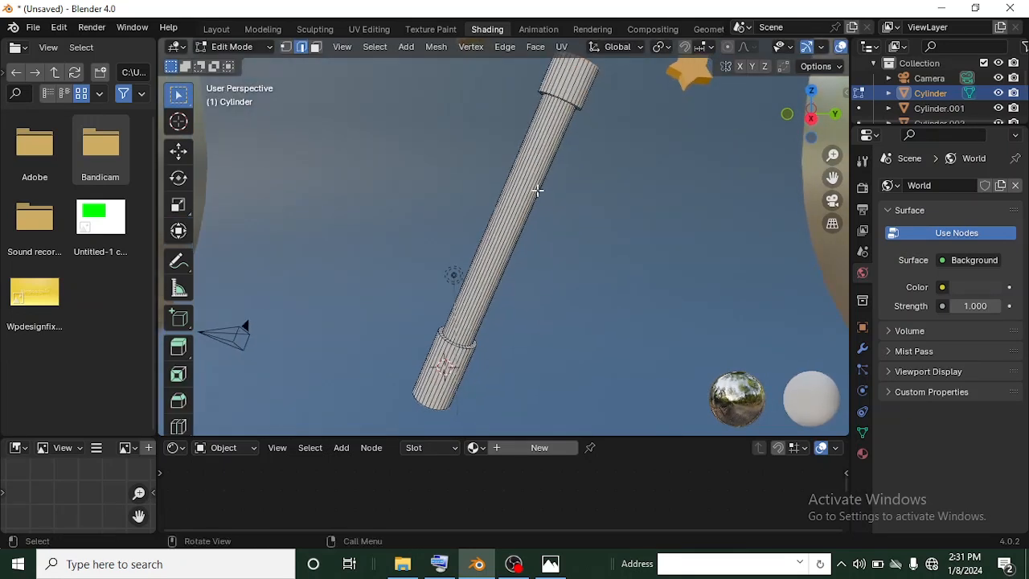
- Switch to face selection and loop-select all the long faces around the wand's shaft between the two end caps
left_click(537, 190)
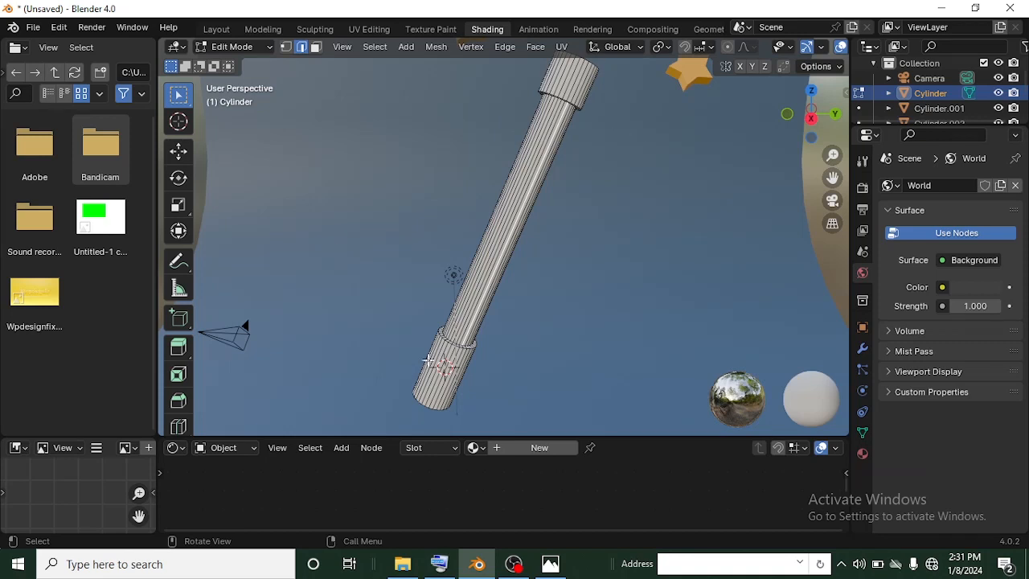
scroll(523, 219, "up", 4)
middle_click_drag(585, 261, 558, 253)
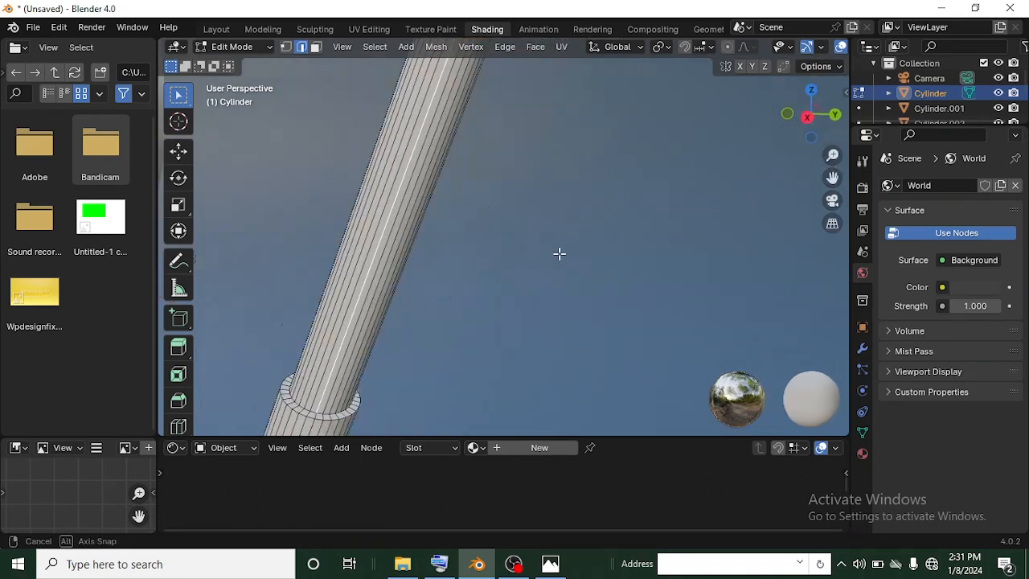
key("3")
middle_click_drag(521, 300, 537, 290)
scroll(536, 289, "up", 5)
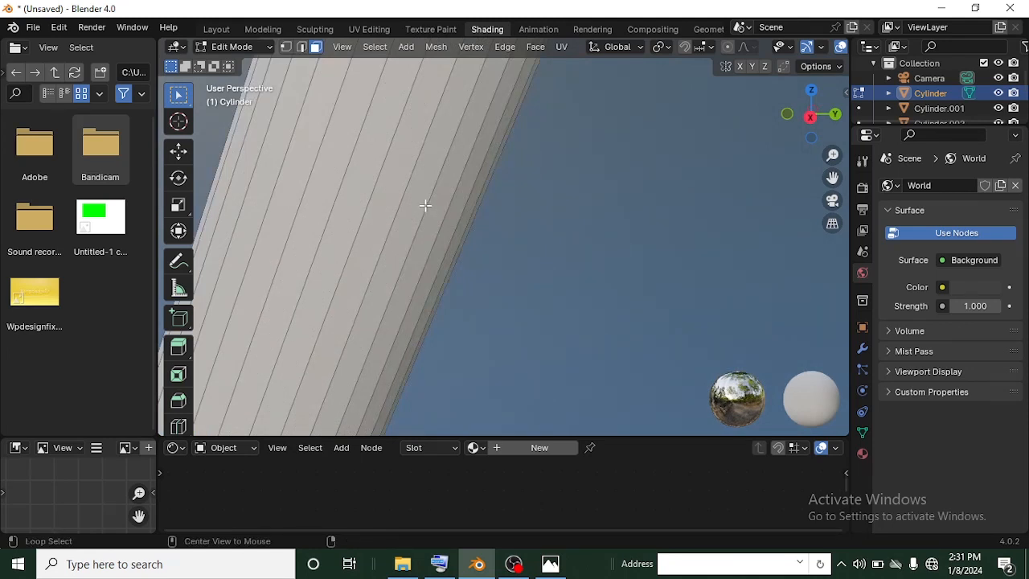
left_click(424, 204, "alt")
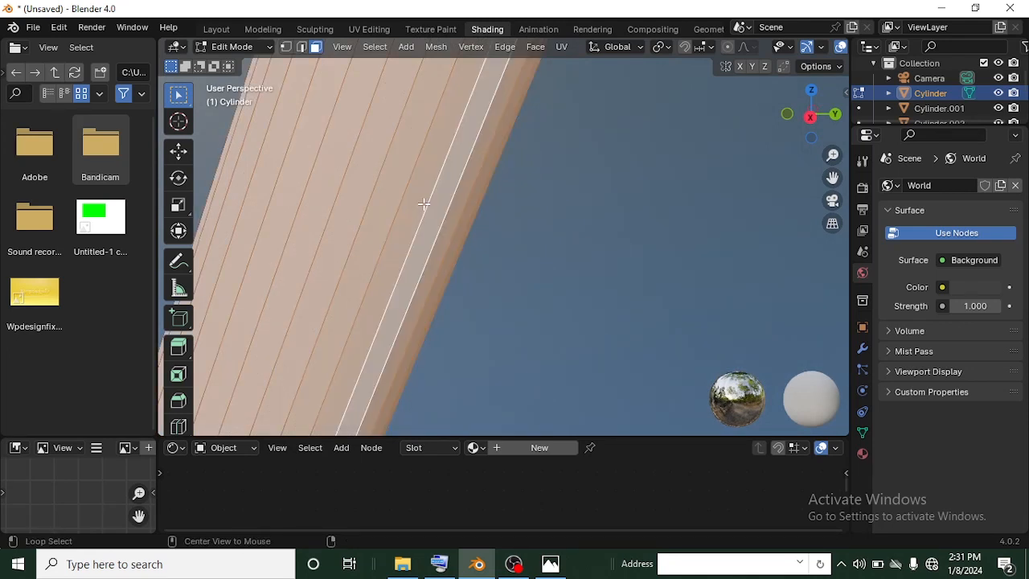
scroll(420, 204, "down", 8)
scroll(514, 206, "up", 2)
middle_click_drag(497, 204, 574, 242)
scroll(507, 197, "up", 3)
scroll(514, 221, "down", 6)
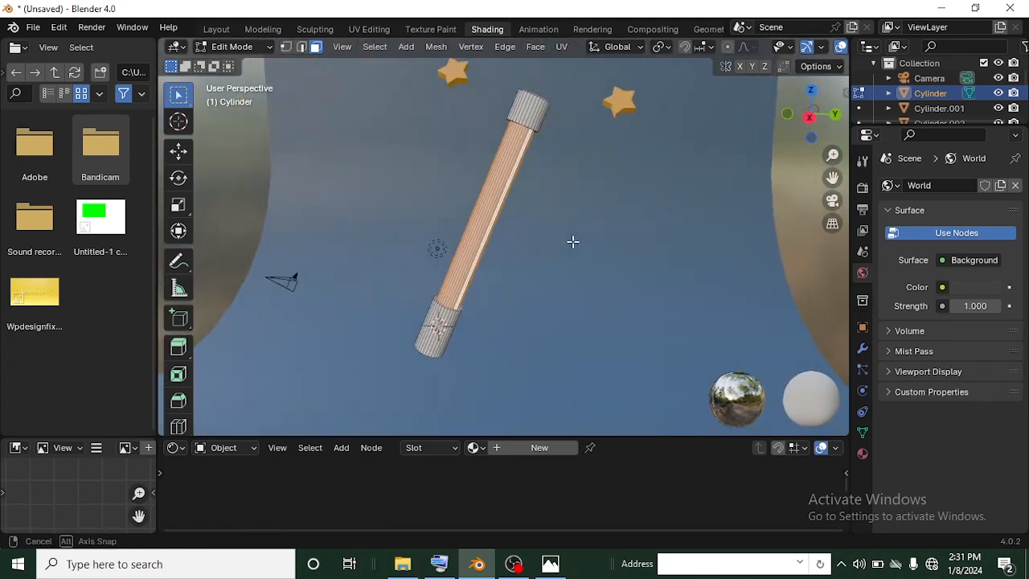
scroll(501, 217, "up", 3)
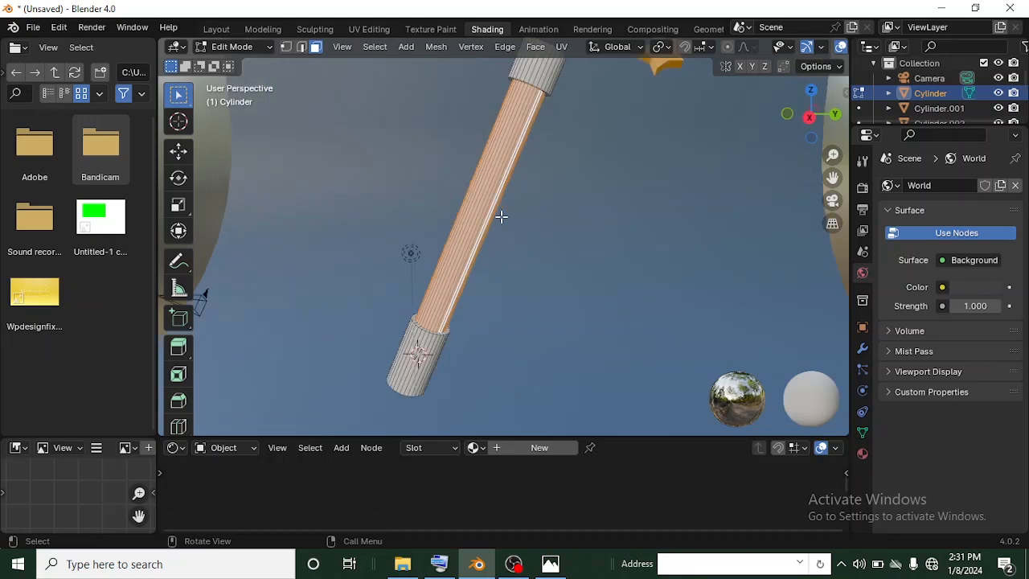
- Add two empty material slots to the wand cylinder
scroll(501, 216, "down", 3)
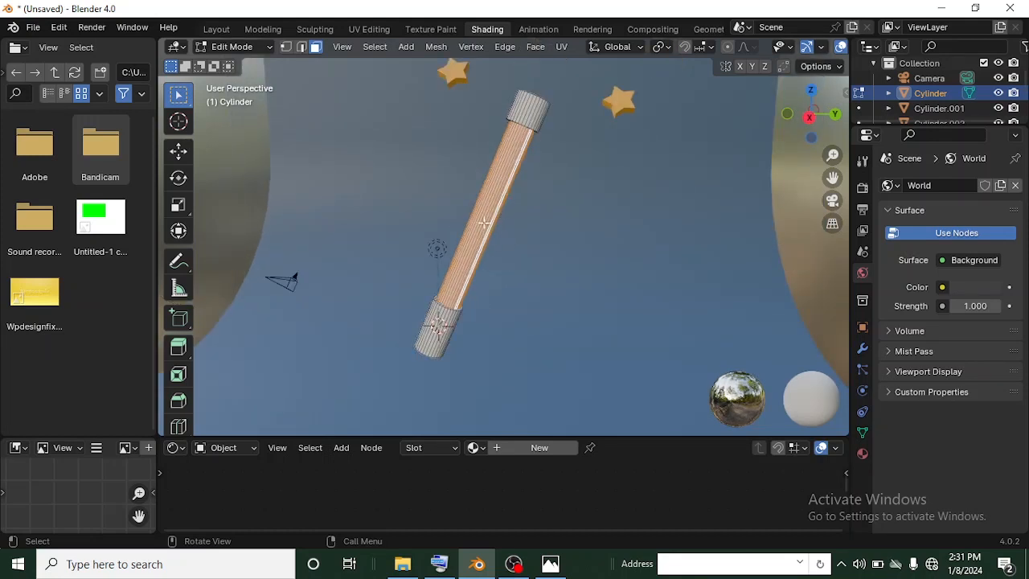
scroll(485, 223, "up", 3)
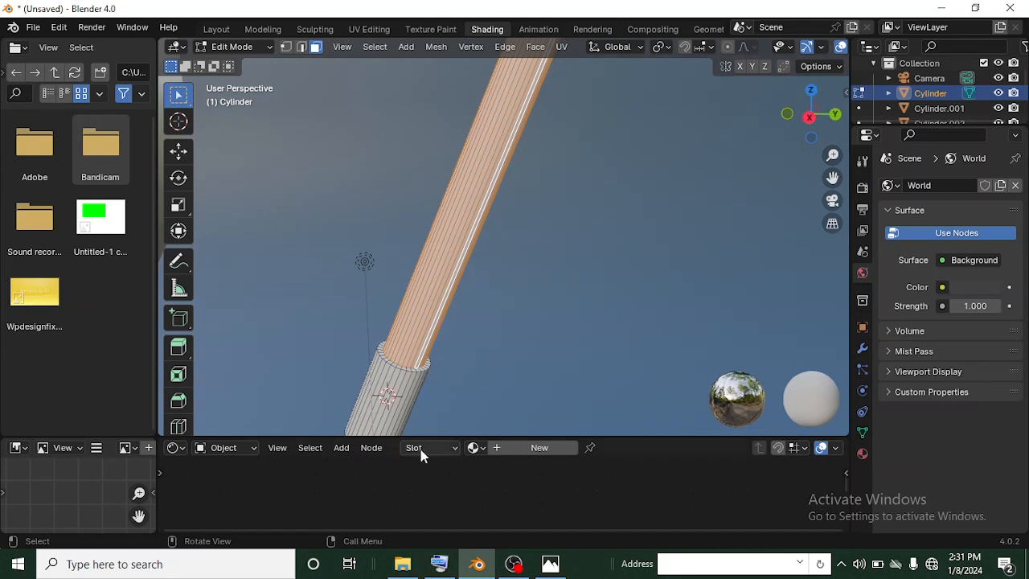
left_click(454, 448)
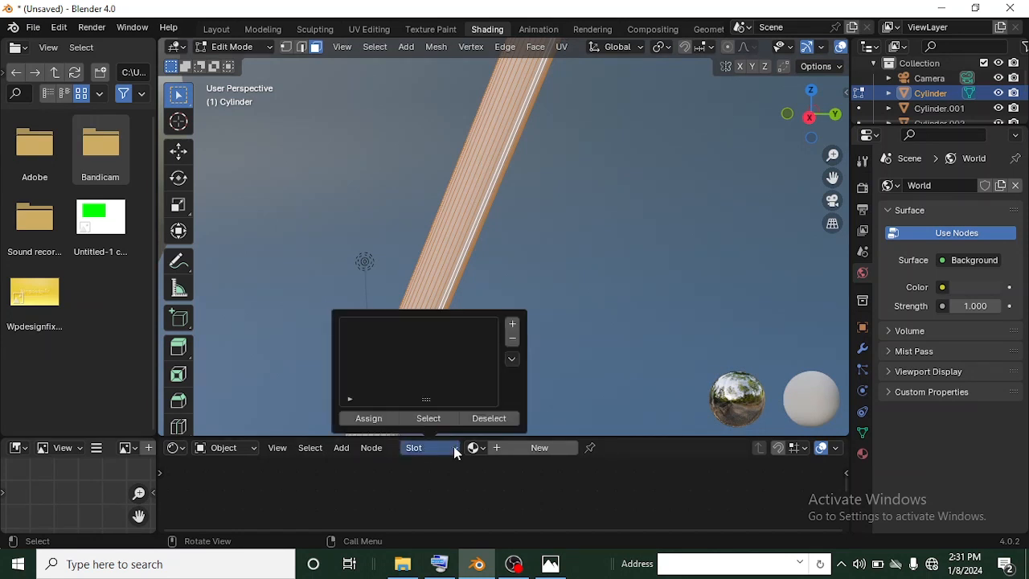
left_click(512, 328)
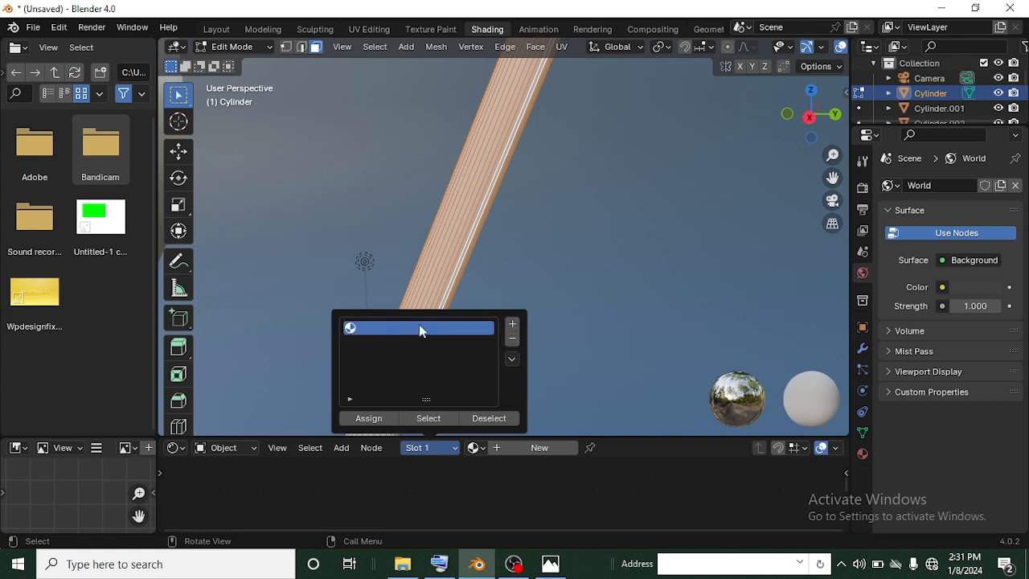
left_click(512, 325)
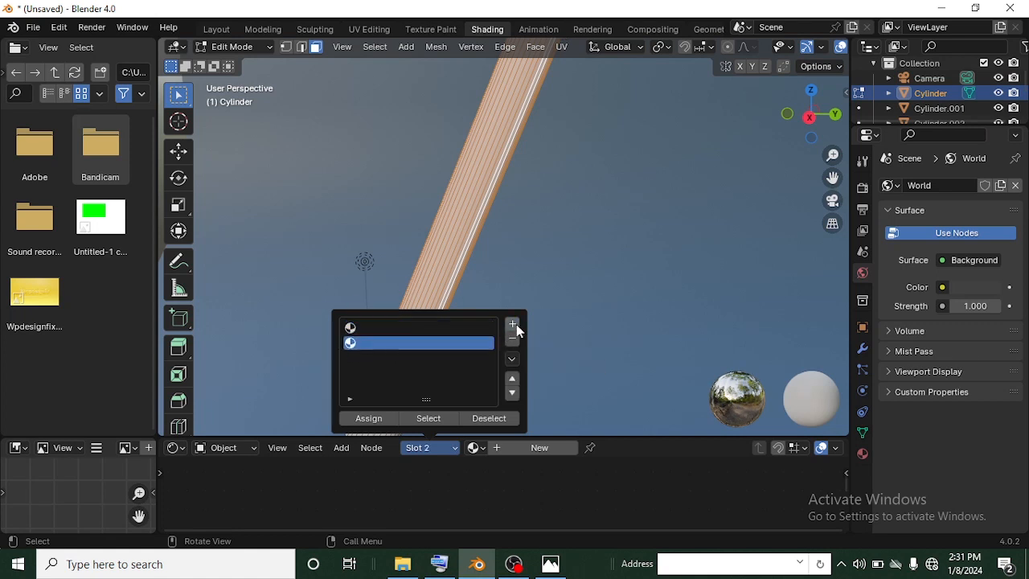
- Put the existing grey material in the wand's first material slot
left_click(404, 329)
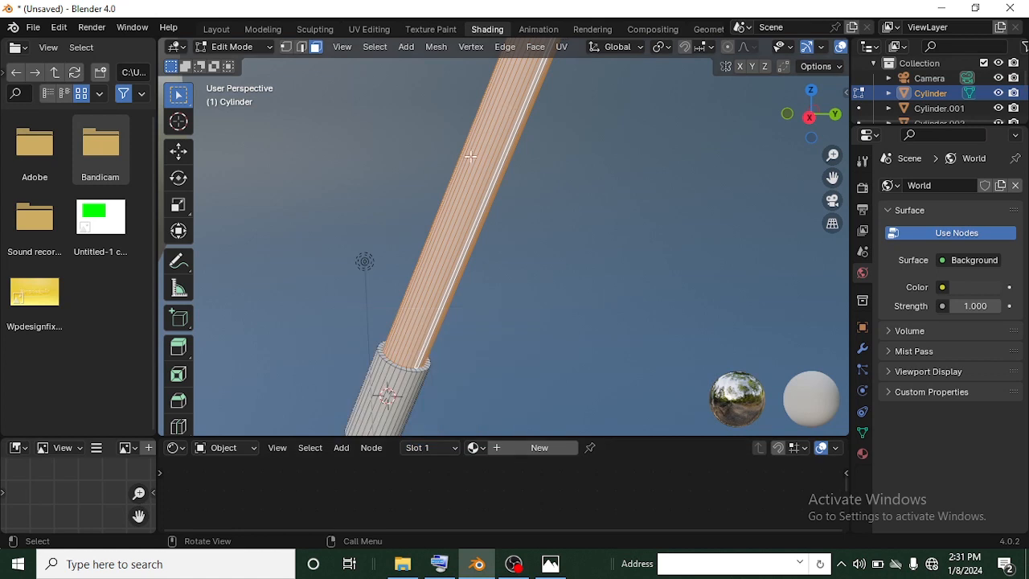
scroll(474, 170, "down", 5)
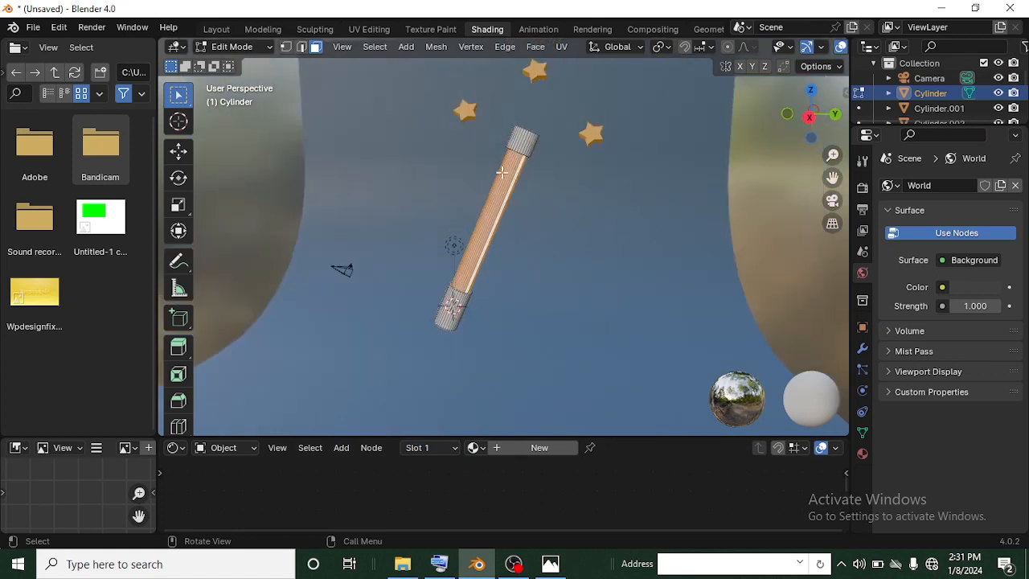
scroll(518, 158, "up", 4)
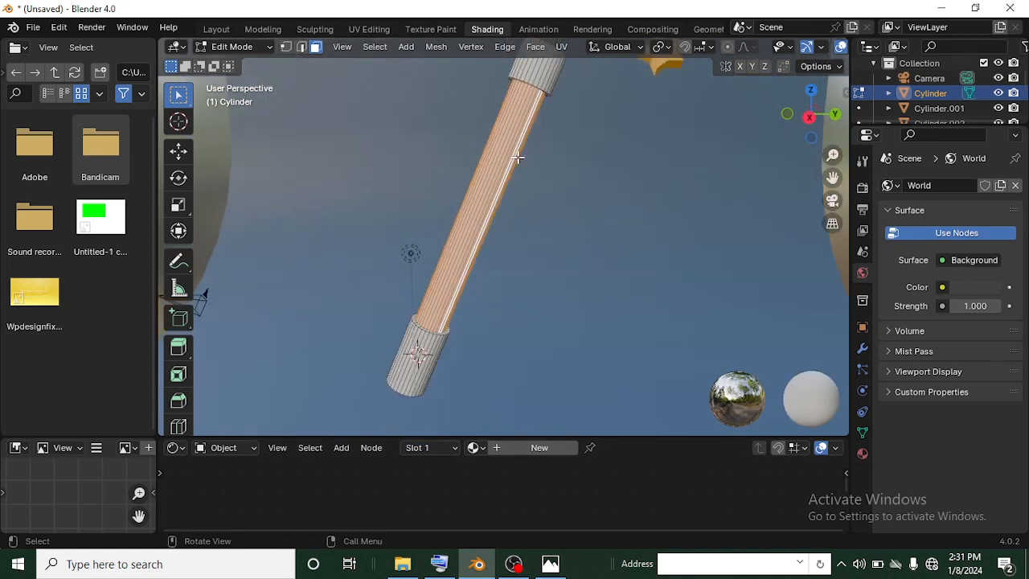
left_click(440, 450)
left_click(475, 449)
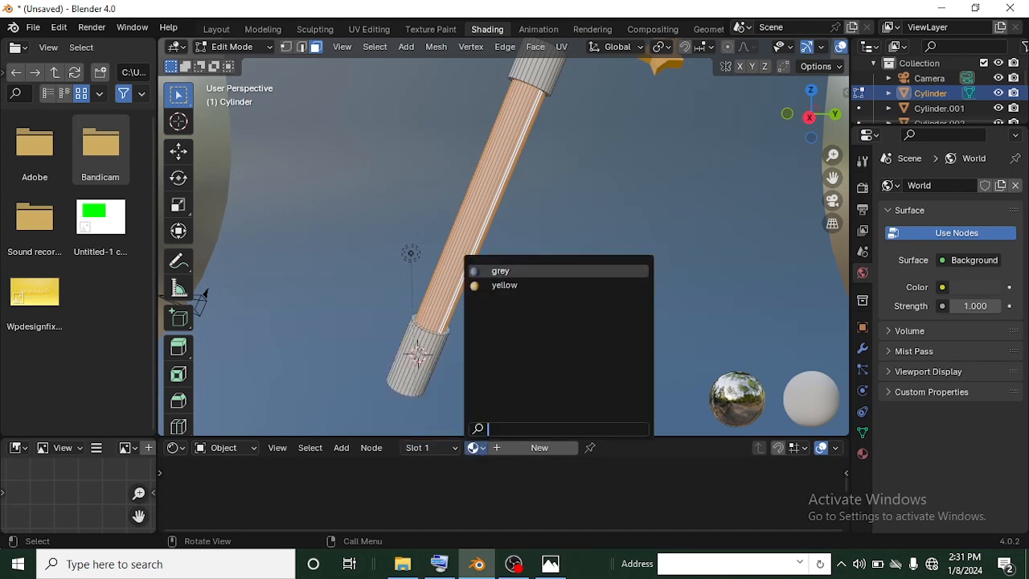
left_click(494, 272)
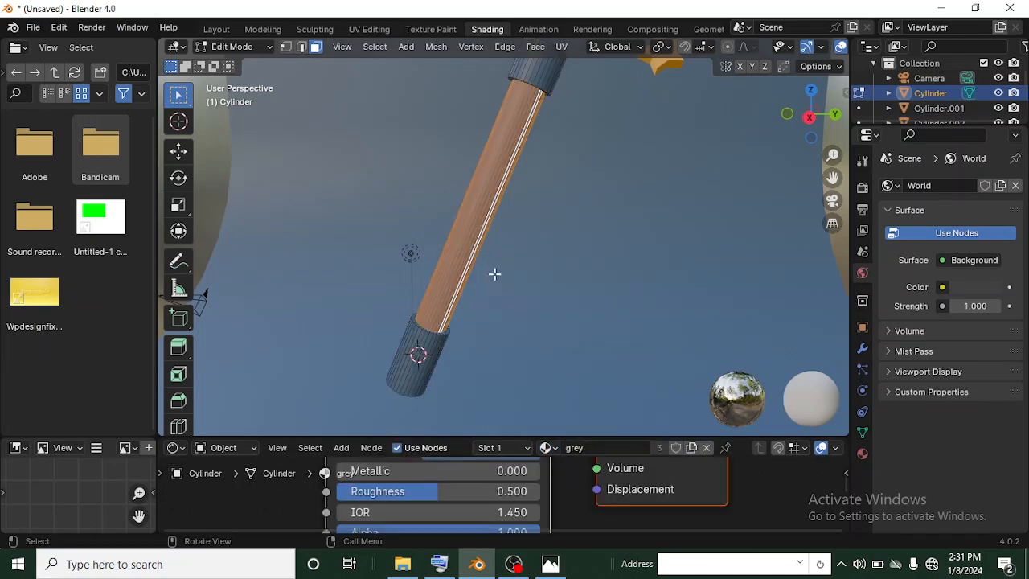
- Put the existing yellow material in the wand's second material slot
left_click(515, 446)
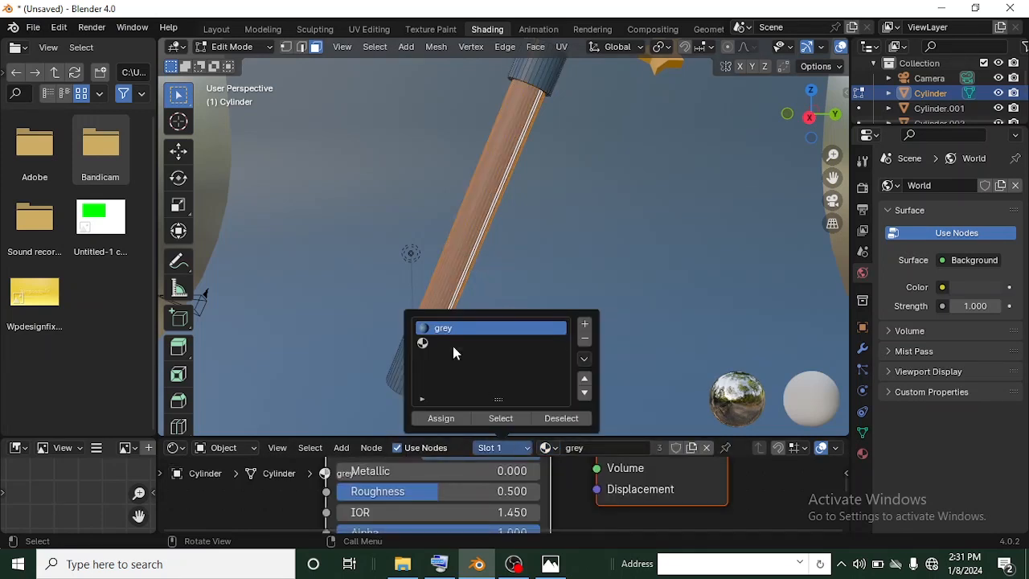
left_click(453, 344)
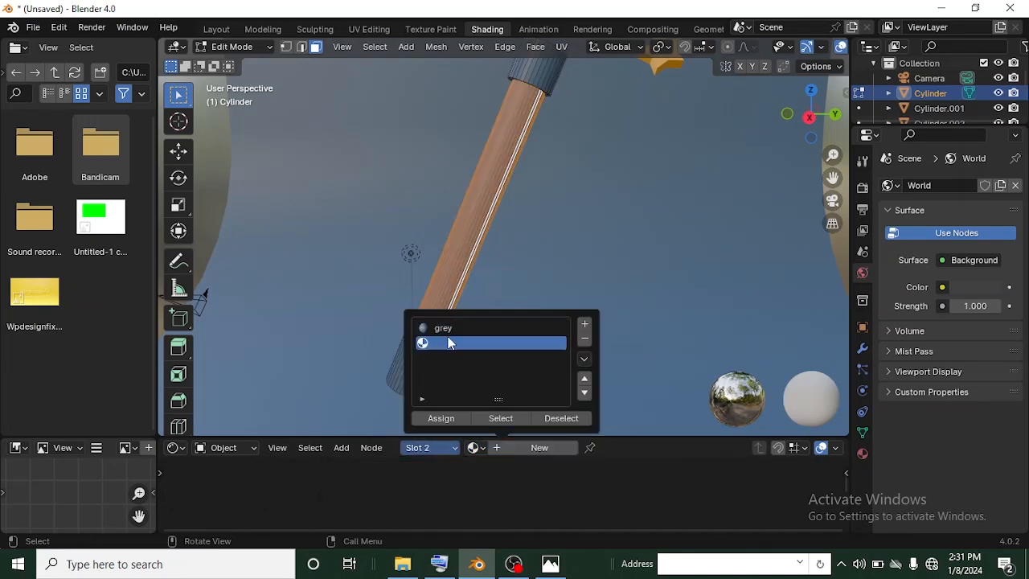
left_click(474, 448)
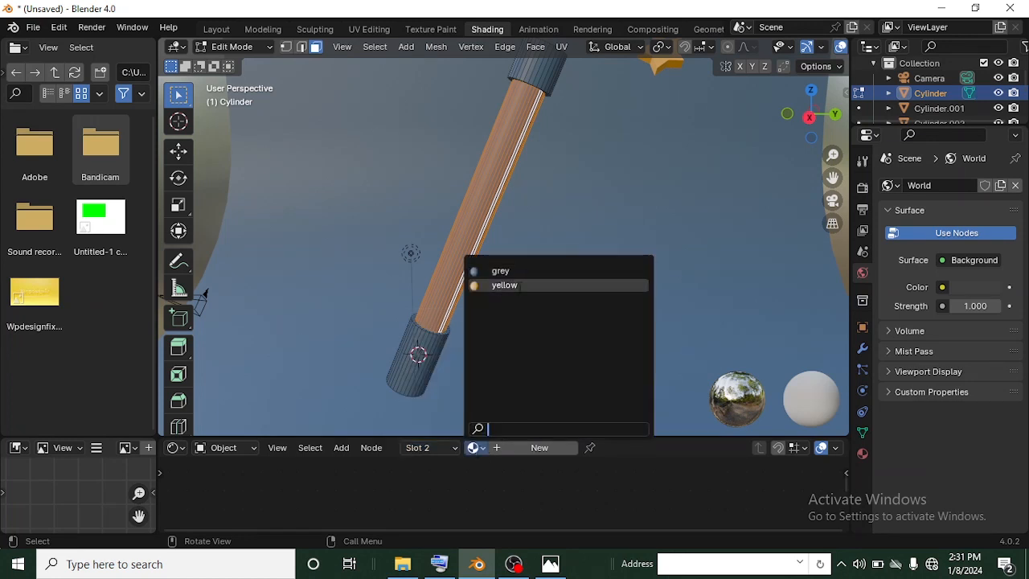
left_click(505, 285)
- Assign the grey material slot to the selected faces of the wand's shaft
left_click(514, 448)
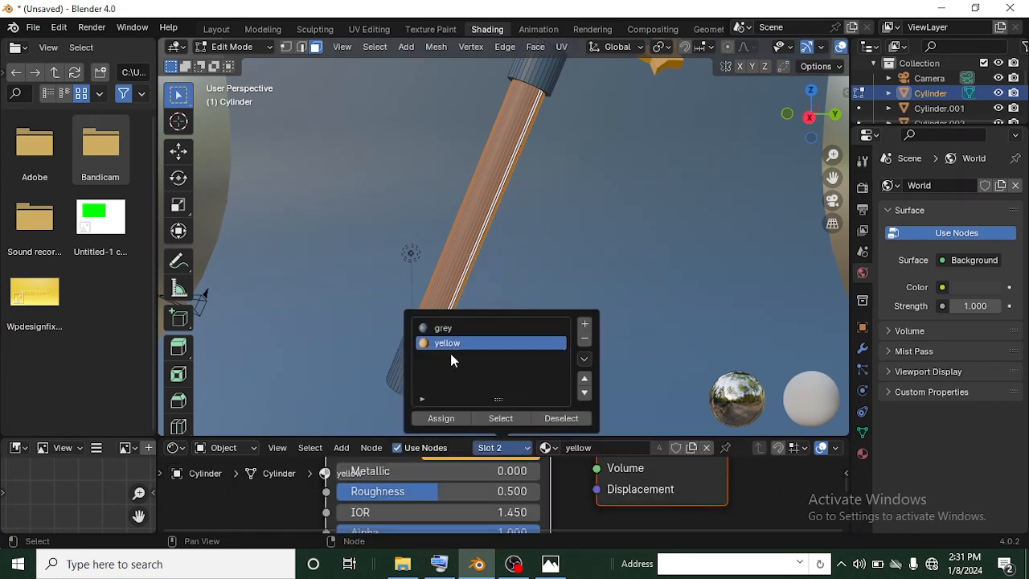
left_click(453, 328)
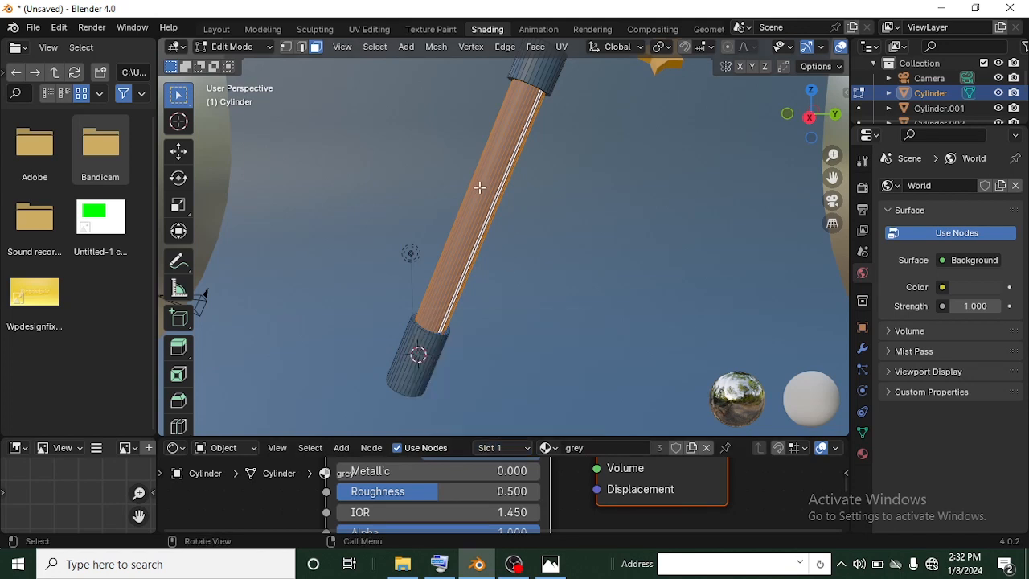
scroll(482, 177, "up", 3)
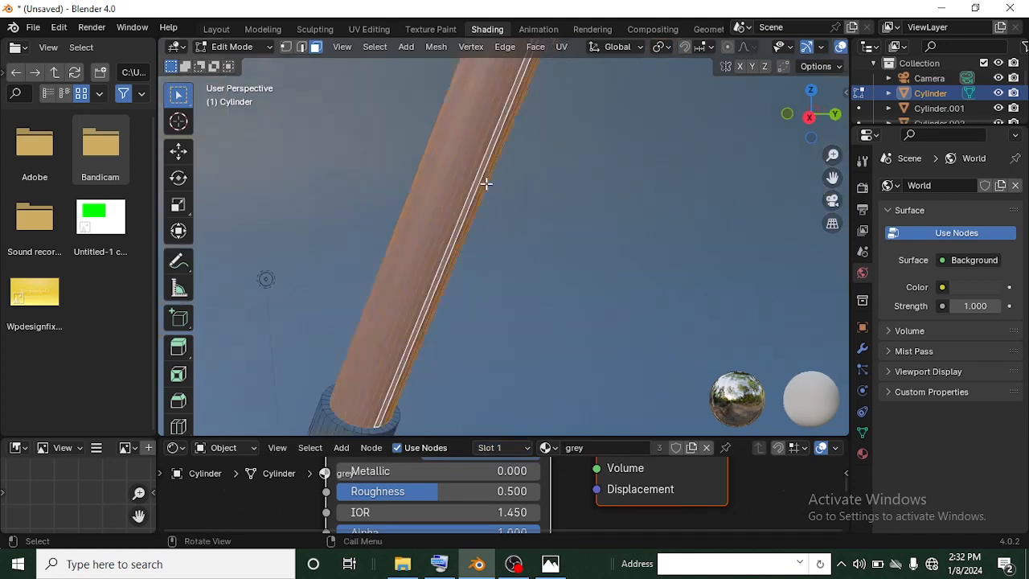
scroll(398, 181, "down", 4)
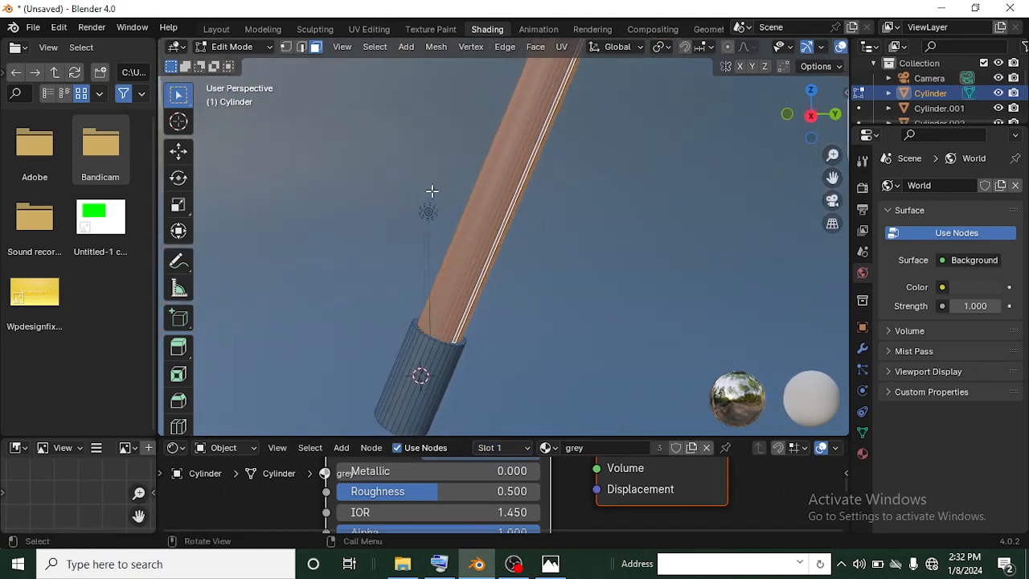
left_click(519, 455)
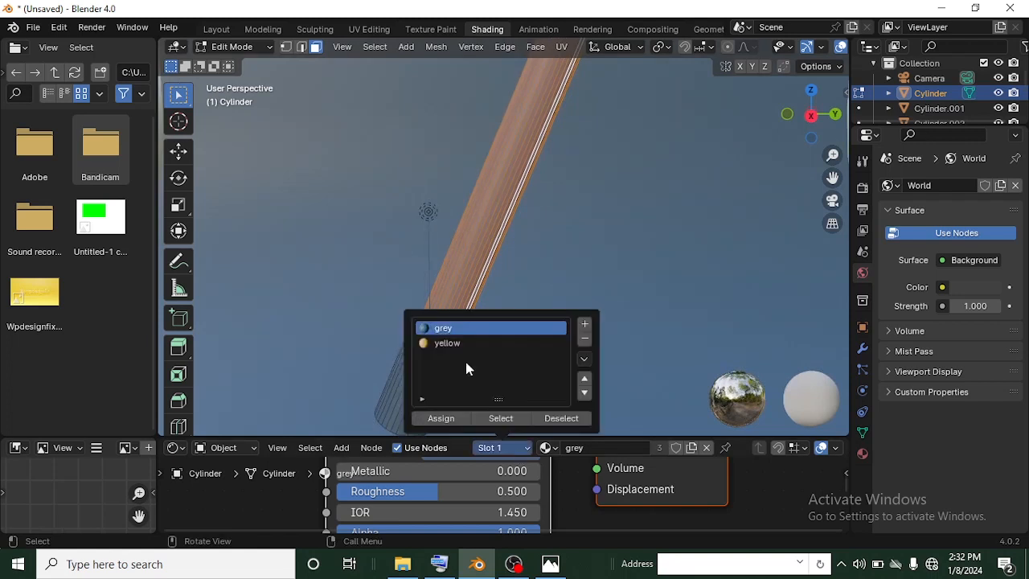
left_click(443, 419)
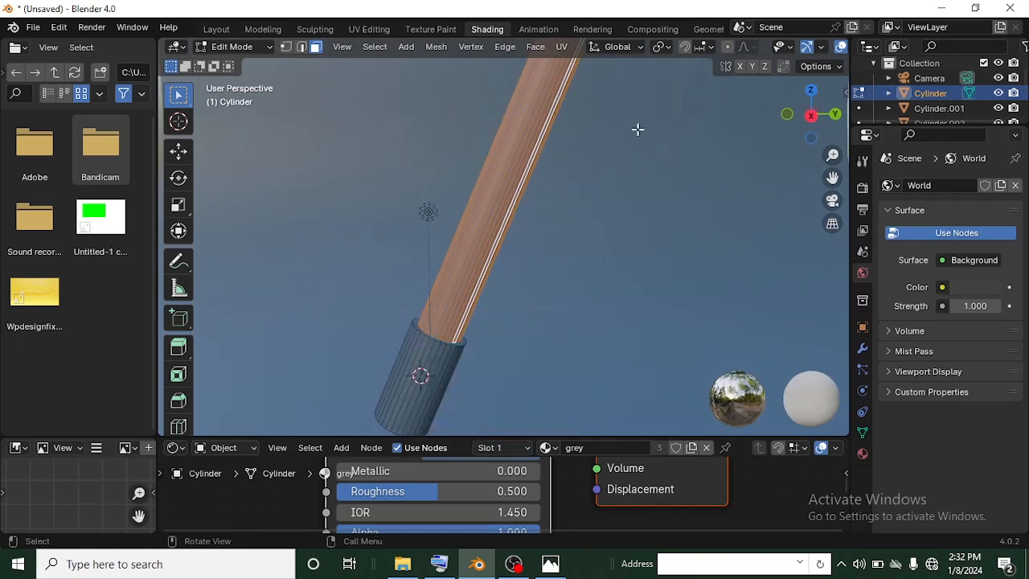
- Loop-select the side faces of the wand's lower end cap and add its ring-shaped rim to the selection
middle_click_drag(502, 336, 496, 283)
scroll(494, 270, "up", 5)
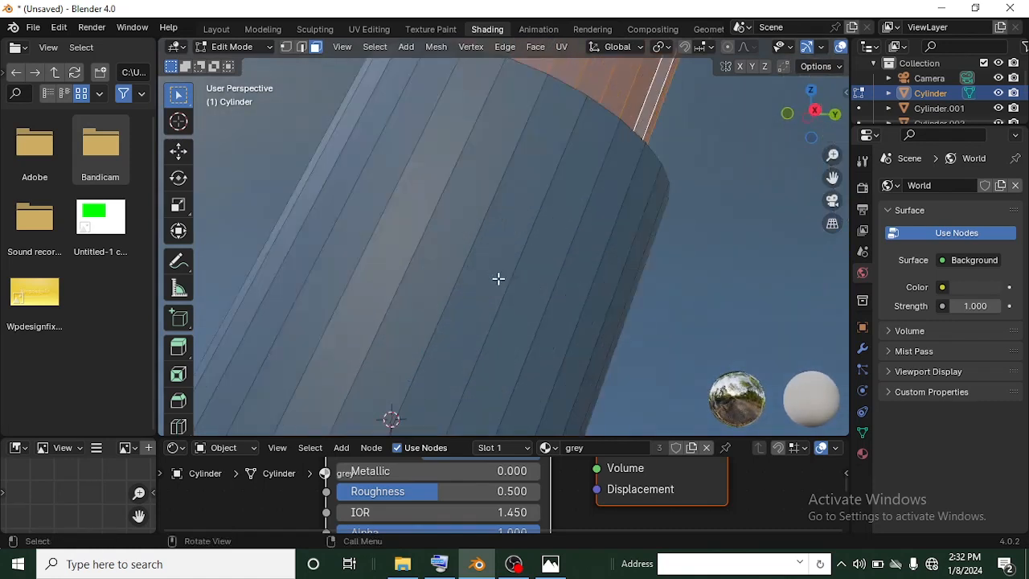
left_click(525, 345)
middle_click_drag(527, 346, 550, 335)
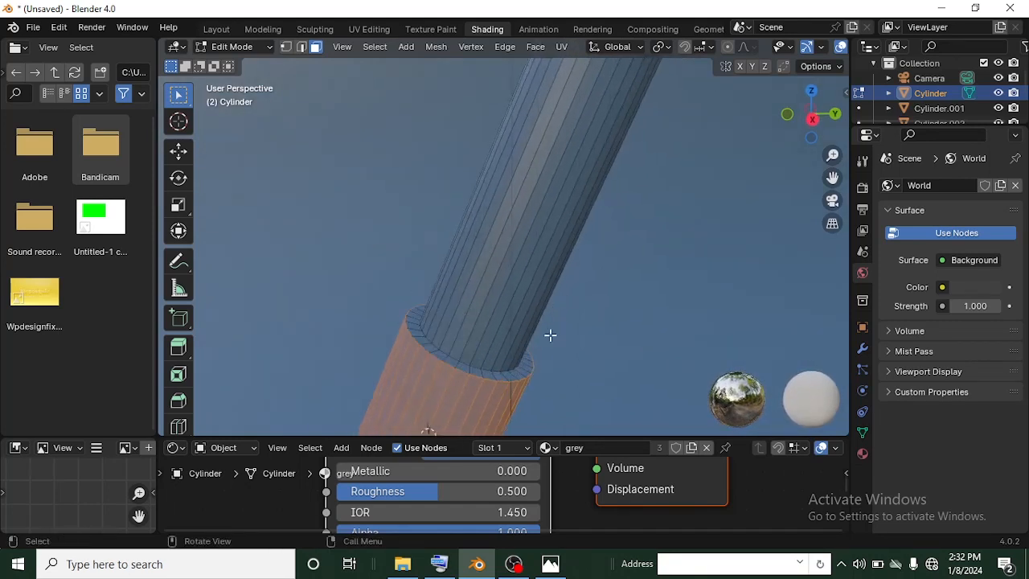
left_click(525, 369, "alt")
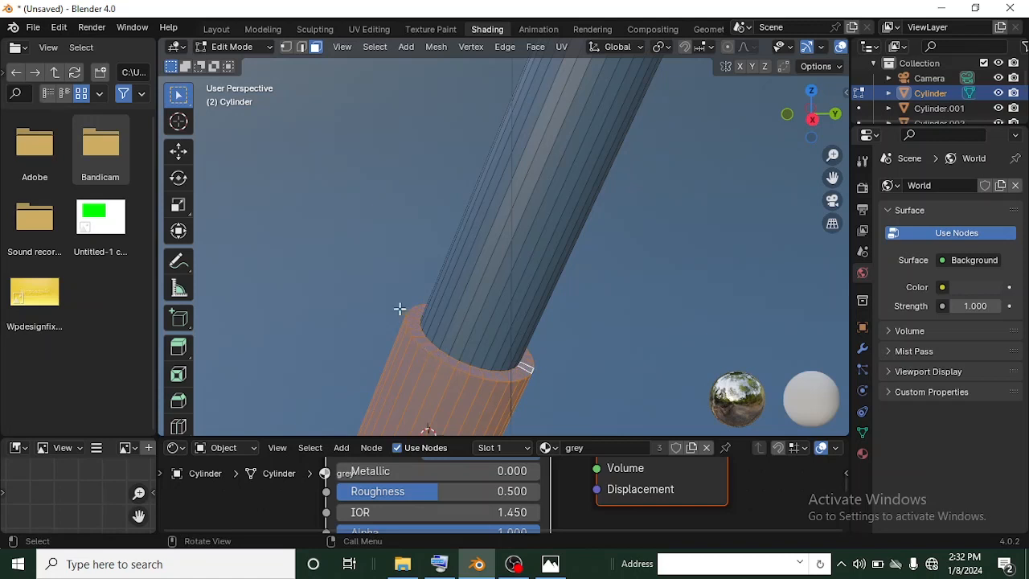
- Add the upper end cap's side faces, underside ring and top face to the face selection
scroll(543, 296, "down", 5)
middle_click_drag(572, 165, 558, 329, "shift")
scroll(603, 320, "up", 4)
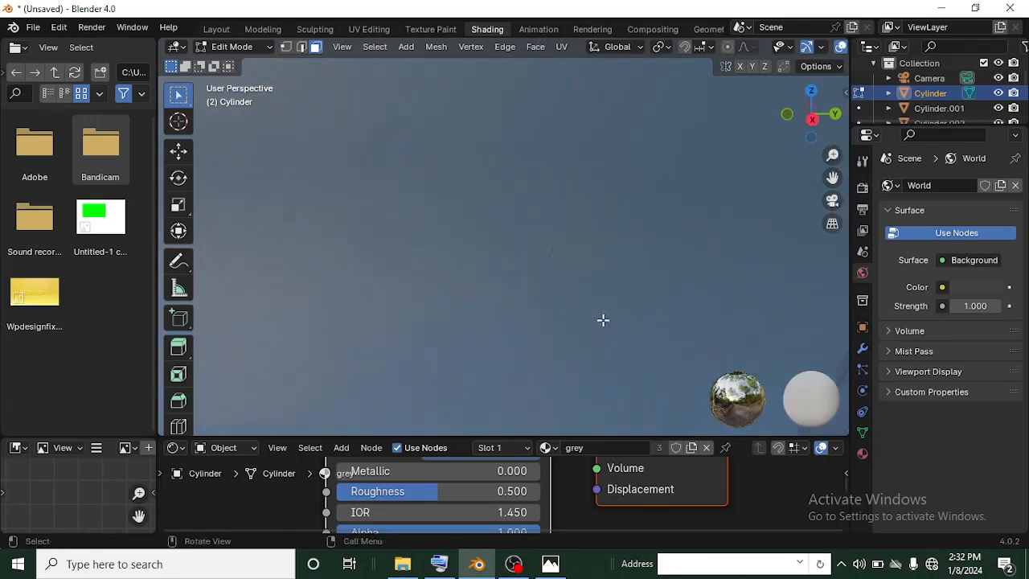
scroll(599, 312, "down", 4)
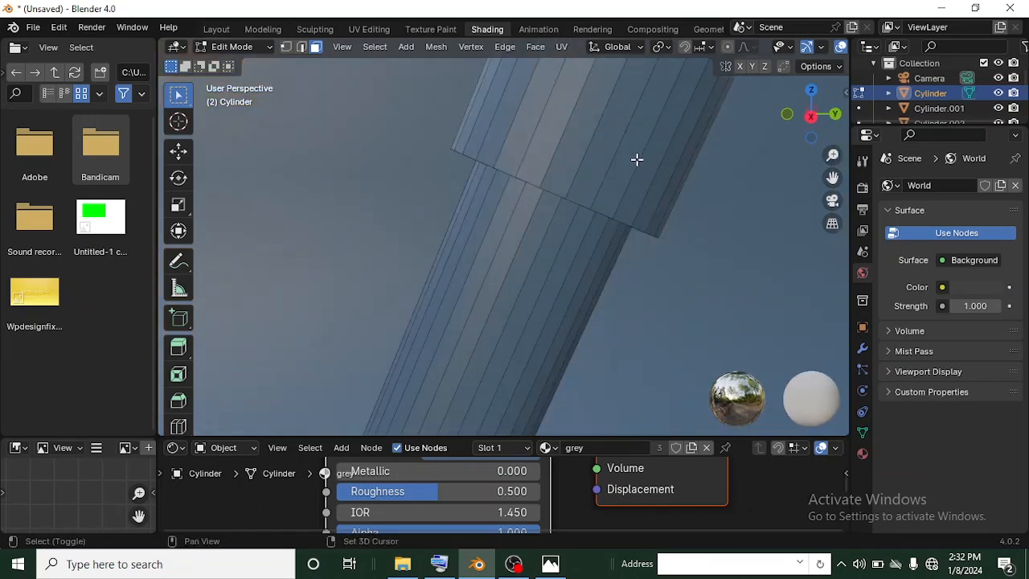
left_click(637, 160, "alt")
middle_click_drag(631, 211, 634, 207)
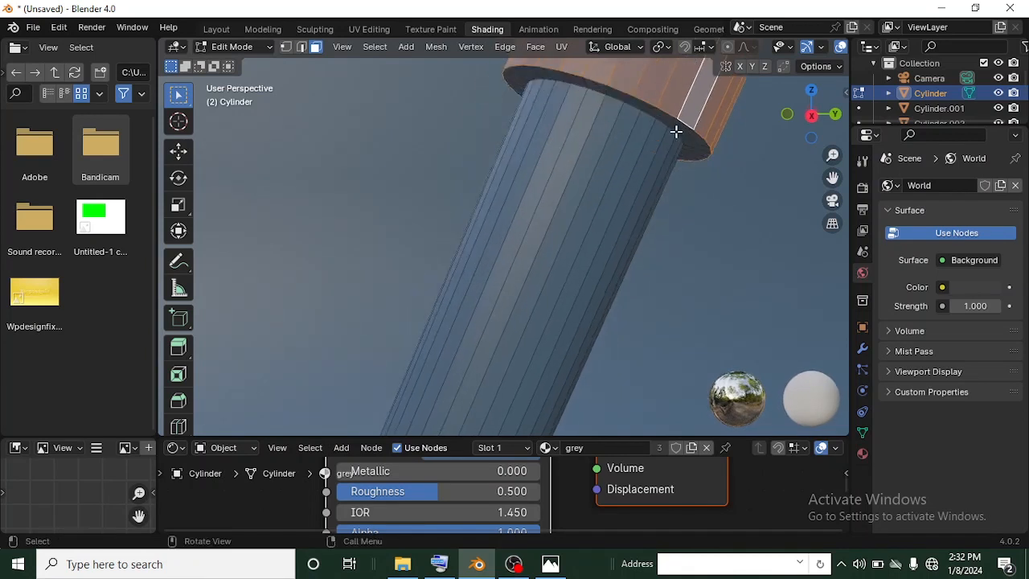
scroll(676, 161, "down", 5)
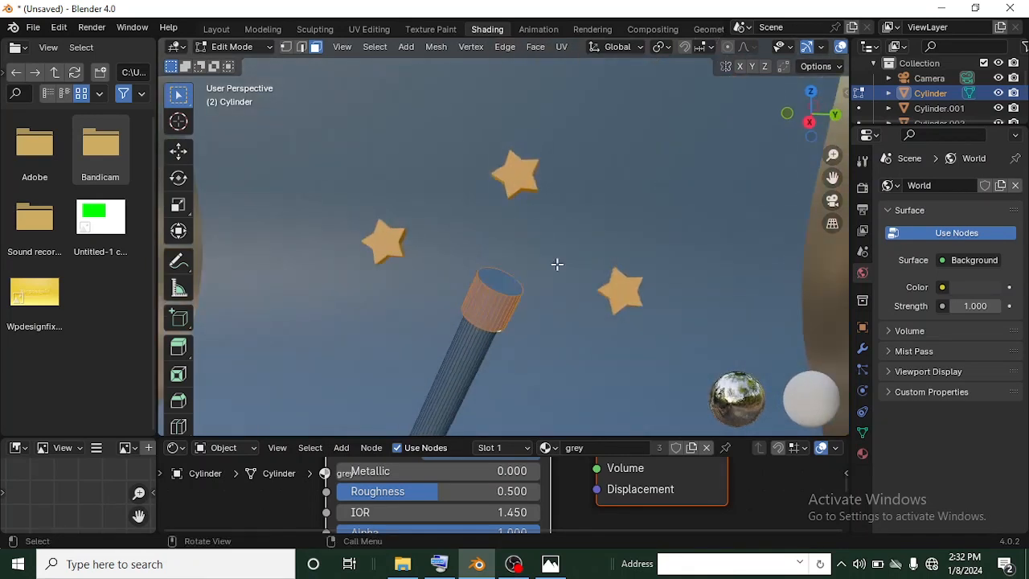
middle_click_drag(517, 292, 581, 146)
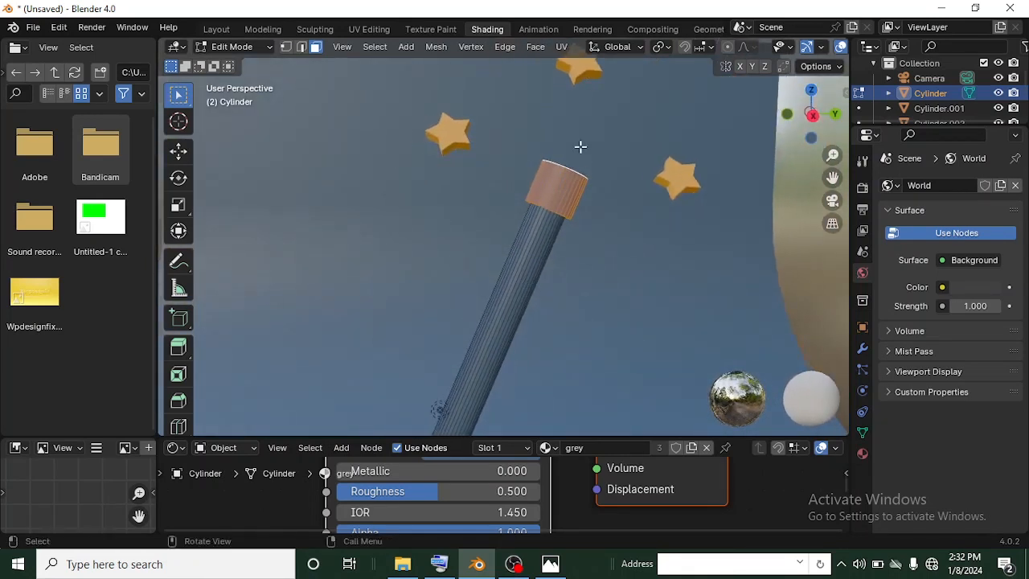
- Assign the yellow material slot to the selected end-cap faces and return to Object Mode
scroll(469, 190, "down", 5)
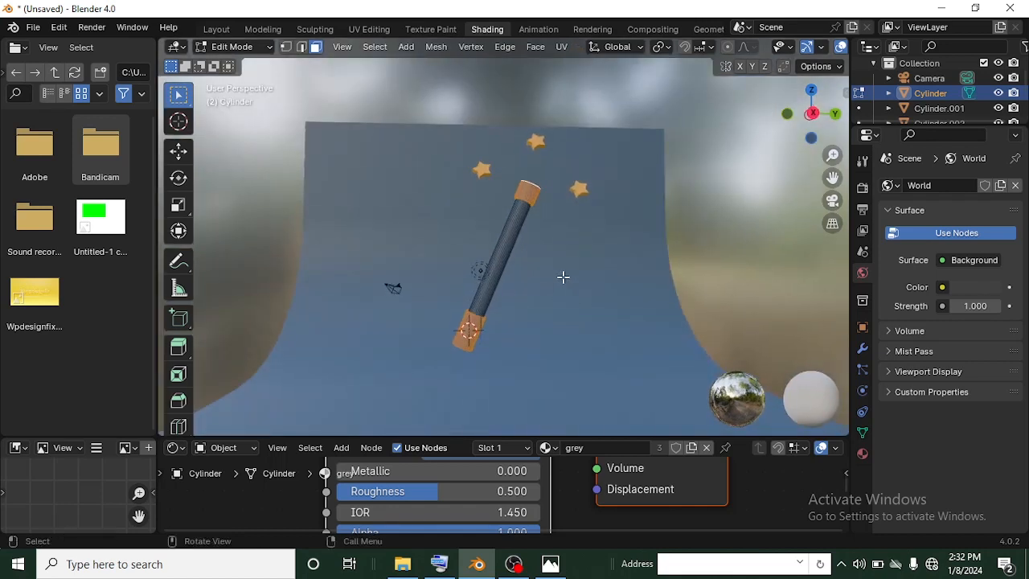
left_click(532, 448)
left_click(456, 344)
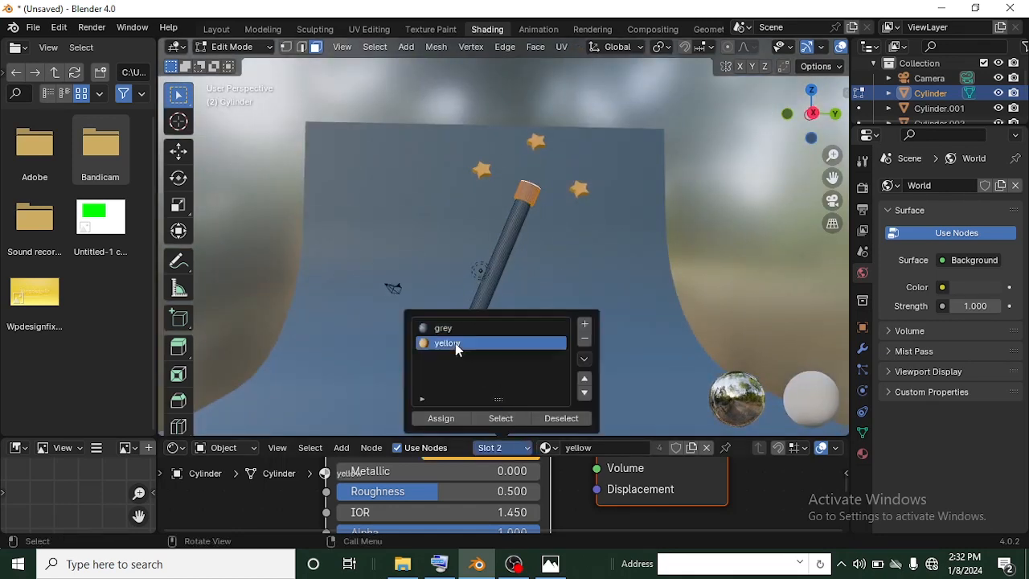
left_click(442, 418)
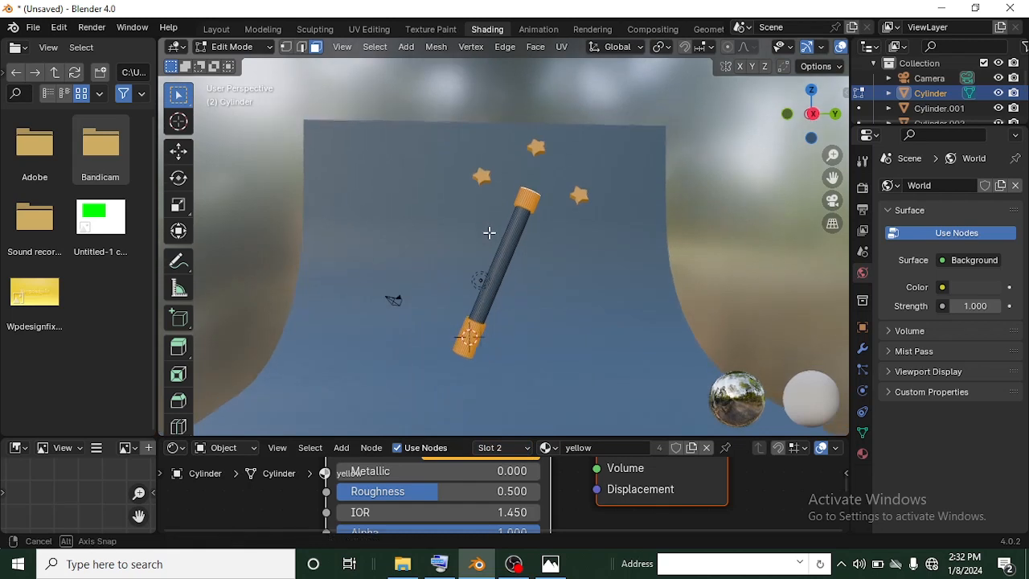
left_click(245, 48)
left_click(240, 64)
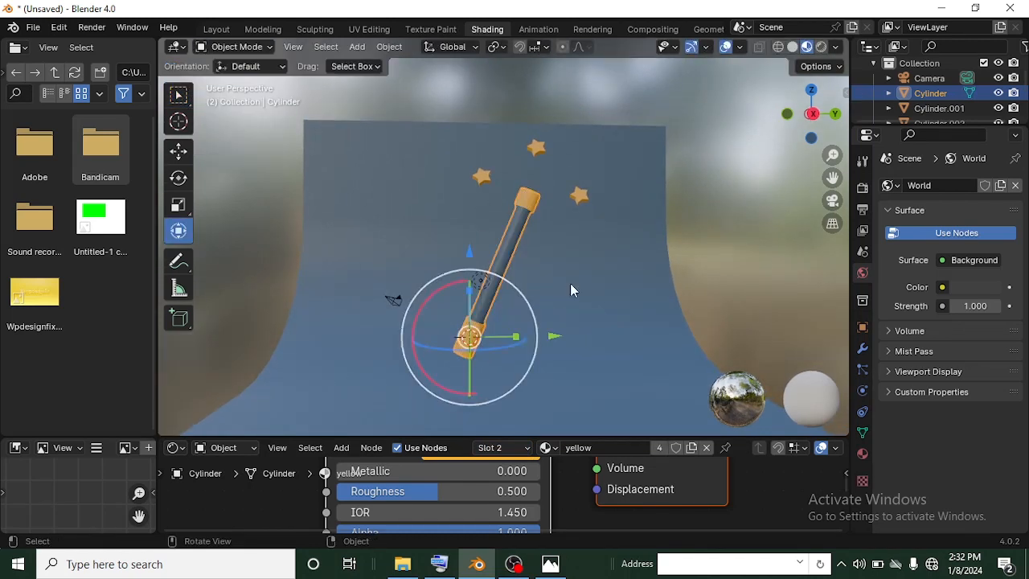
- Switch the viewport to Rendered shading and select the scene's light near the wand
scroll(611, 314, "up", 2)
scroll(607, 302, "down", 3)
mouse_move(608, 299)
middle_mouse_down()
mouse_move(577, 322)
mouse_move(581, 339)
mouse_move(602, 319)
middle_mouse_up()
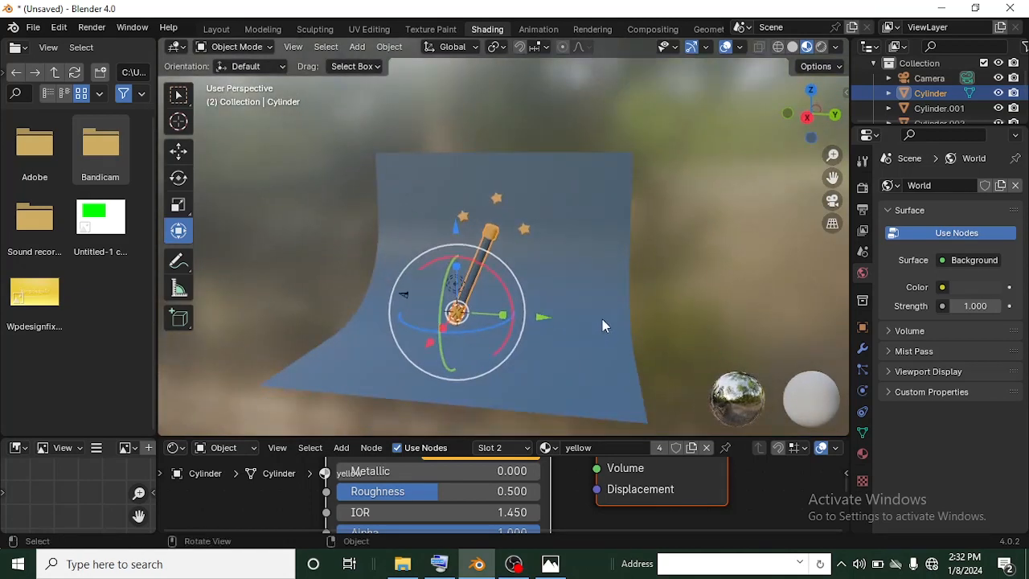
middle_click_drag(545, 302, 558, 312)
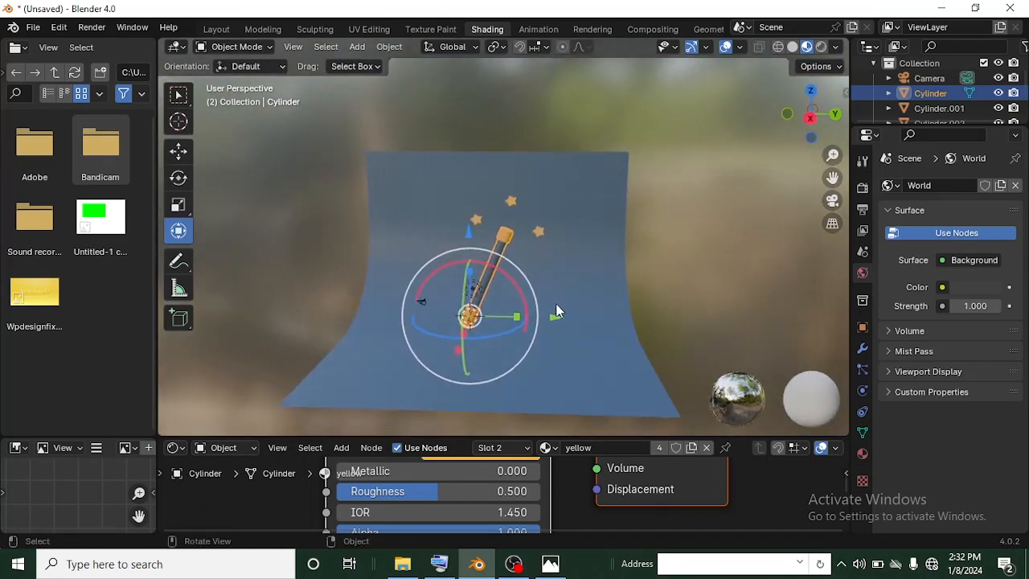
left_click(823, 47)
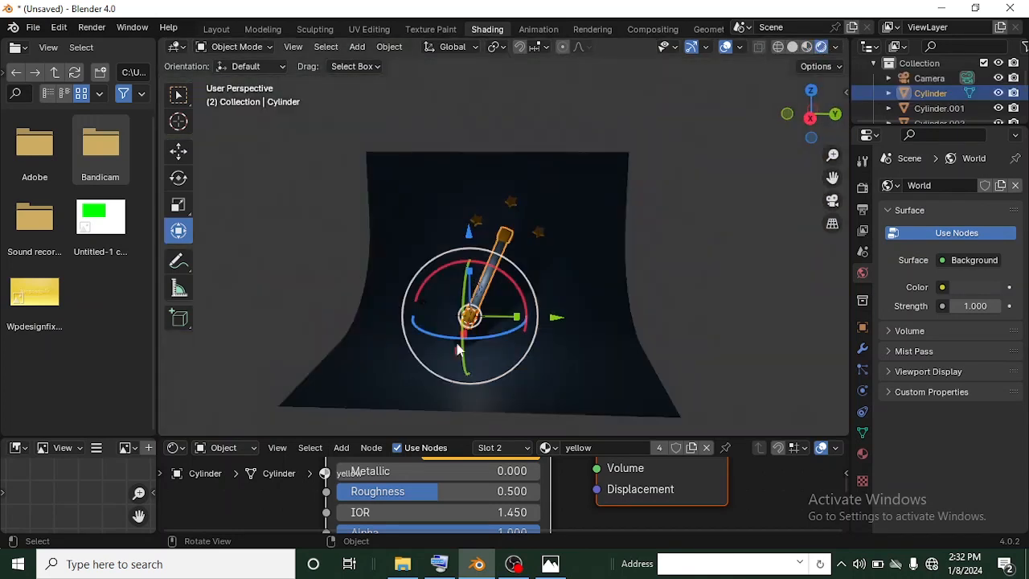
mouse_move(441, 360)
middle_mouse_down()
mouse_move(573, 376)
mouse_move(531, 315)
mouse_move(518, 328)
mouse_move(519, 313)
middle_mouse_up()
left_click(517, 299)
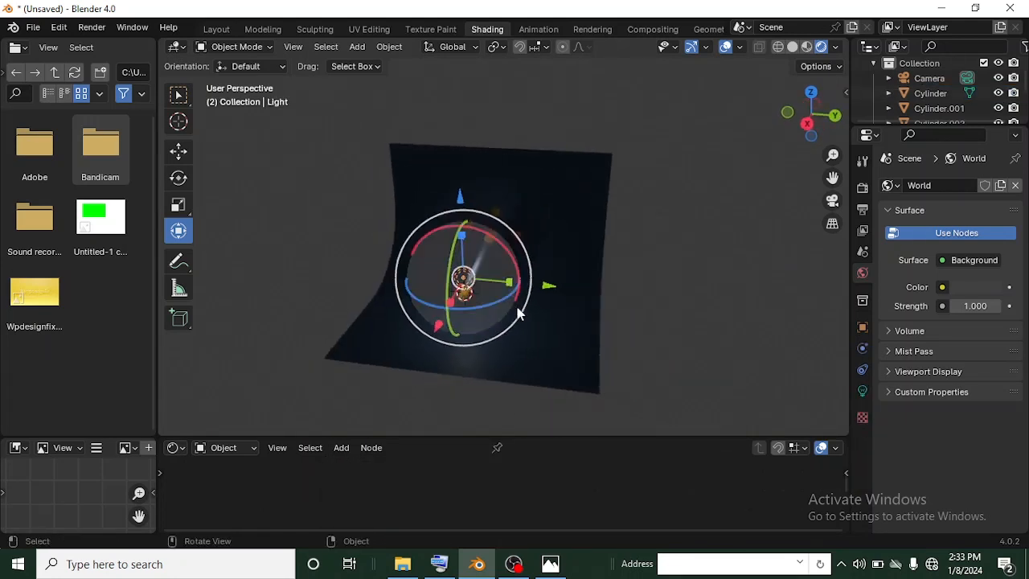
- Move the point light away from the wand's base, then place a duplicate of it on the opposite side of the wand
left_click_drag(519, 314, 497, 292)
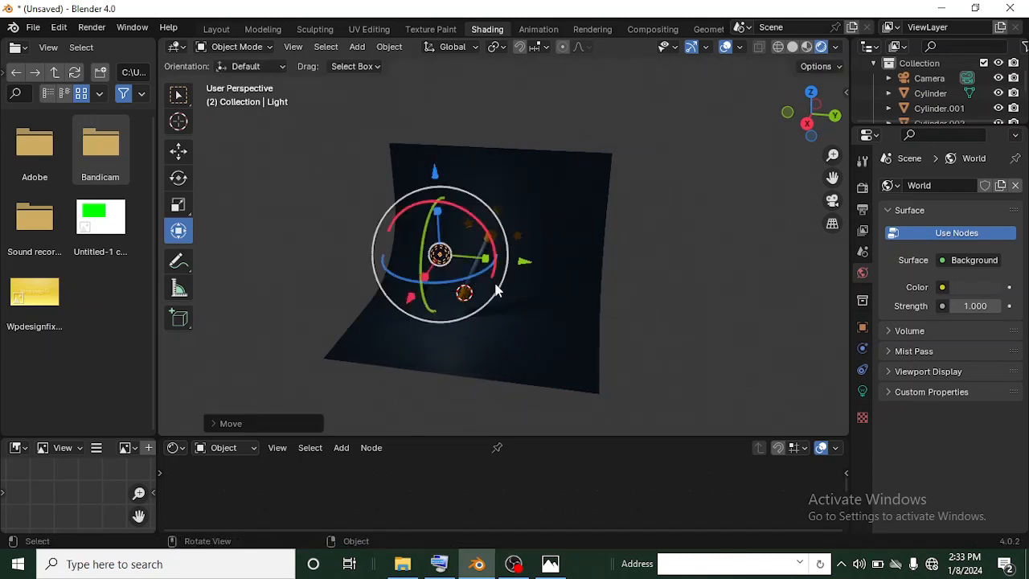
right_click(441, 255)
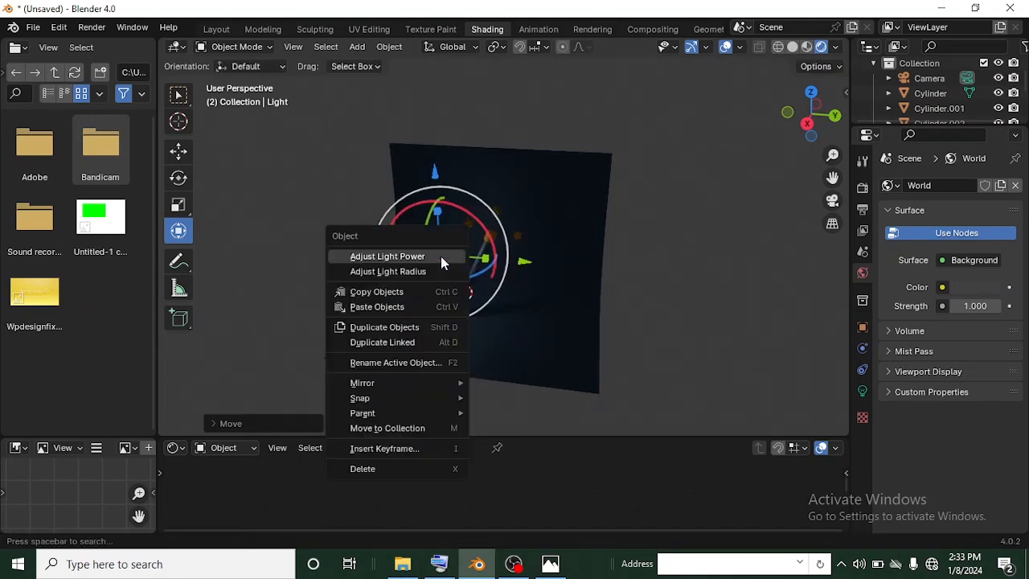
left_click(449, 326)
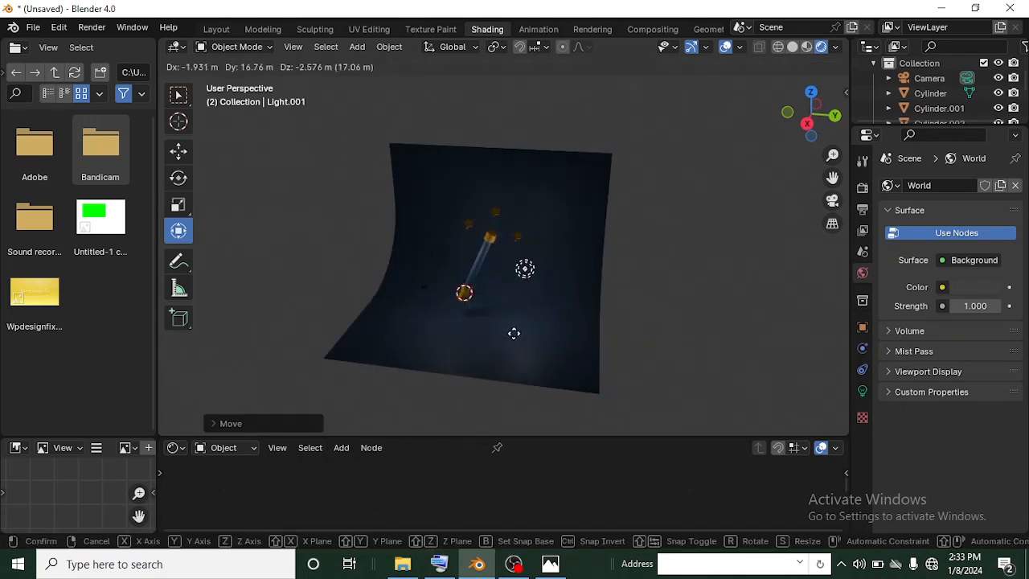
left_click(522, 338)
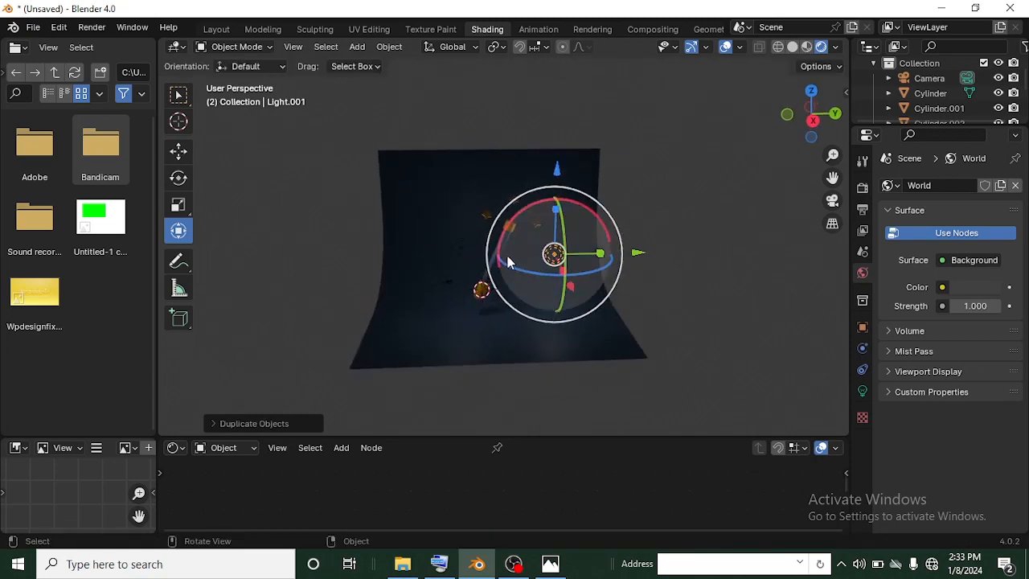
middle_click_drag(526, 277, 514, 272)
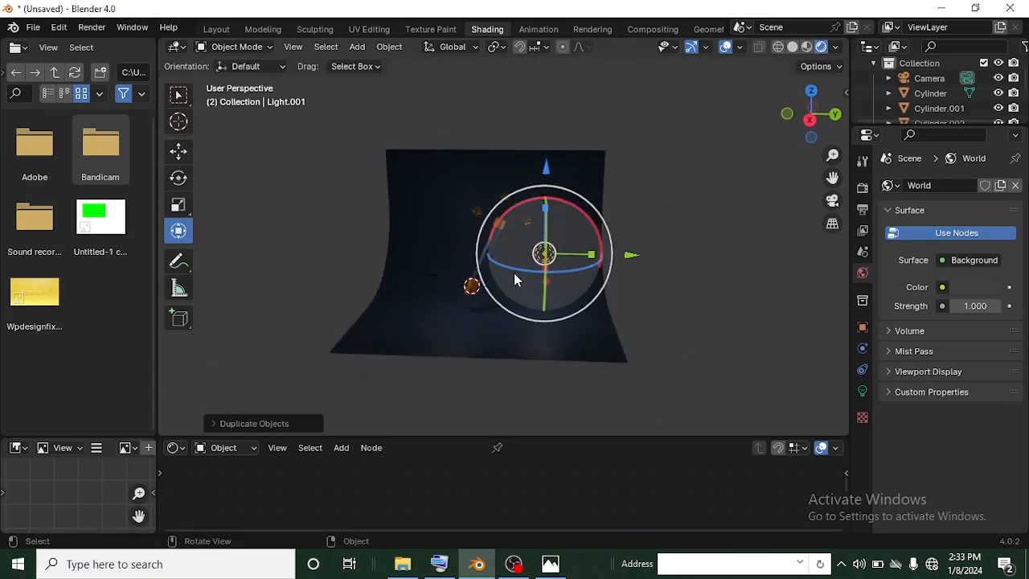
- Change the duplicated light to a Spot light and rotate it so its cone points towards the wand and stars
left_click(863, 391)
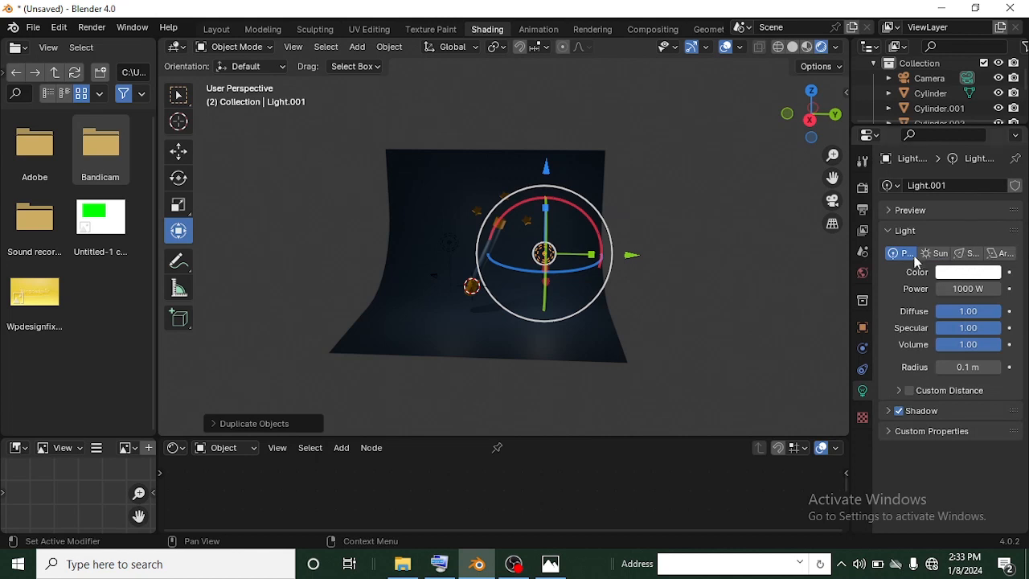
left_click(971, 254)
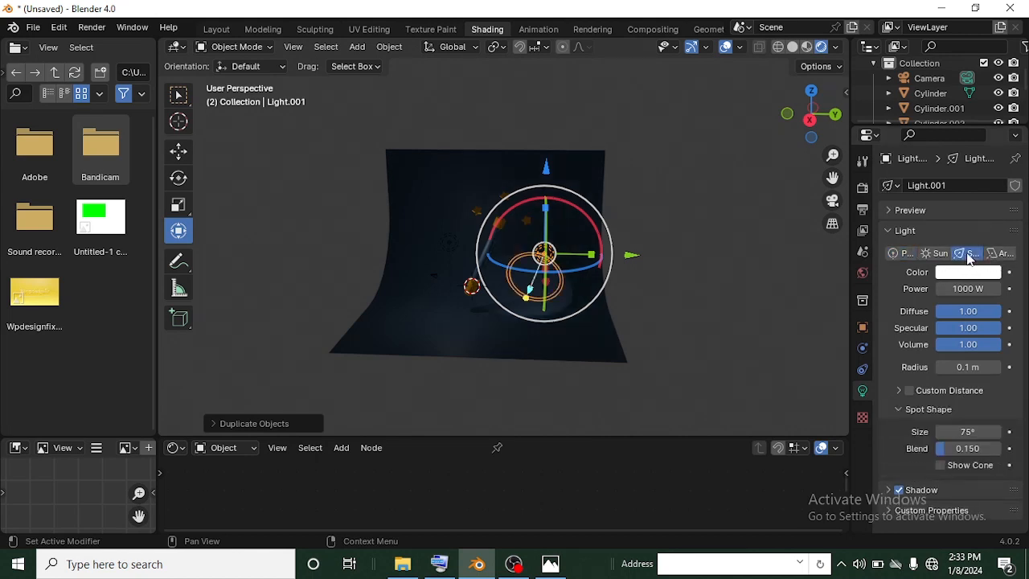
mouse_move(555, 322)
middle_mouse_down()
mouse_move(568, 294)
mouse_move(545, 310)
middle_mouse_up()
left_click_drag(545, 310, 484, 239)
middle_click_drag(485, 238, 588, 336)
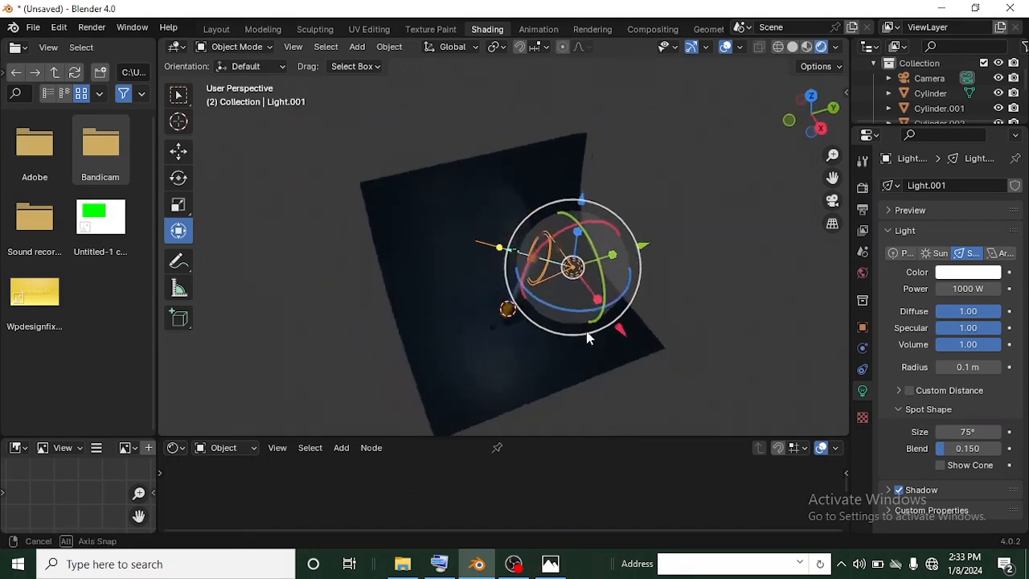
- Move the spotlight outward beyond the backdrop's side edge, adjust its height along Z, and re-aim it at the wand
key("g")
left_click(704, 364)
middle_click_drag(703, 364, 659, 343)
key("g")
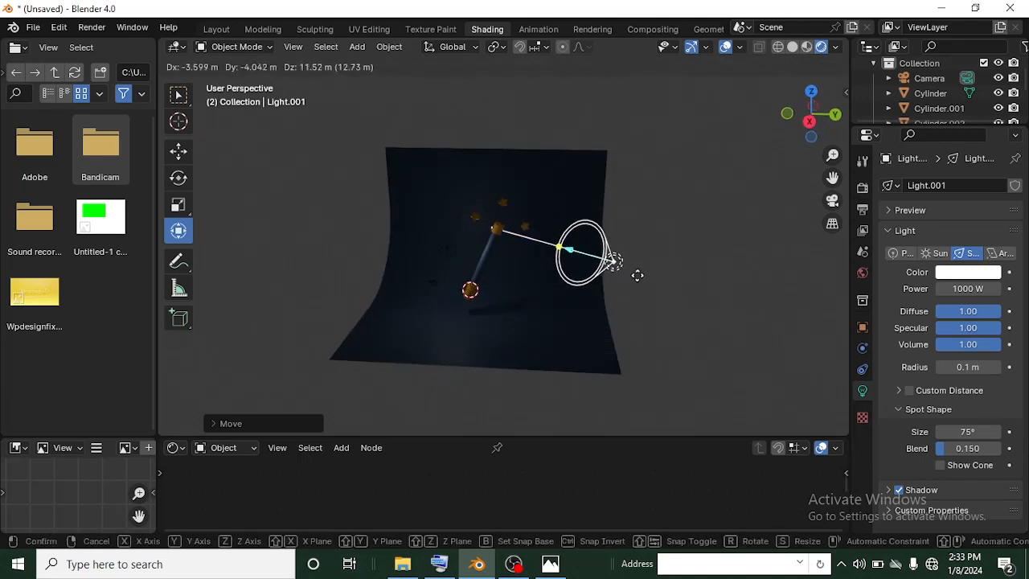
key("z")
left_click(636, 253)
middle_click_drag(566, 260, 550, 283)
left_click_drag(553, 268, 503, 257)
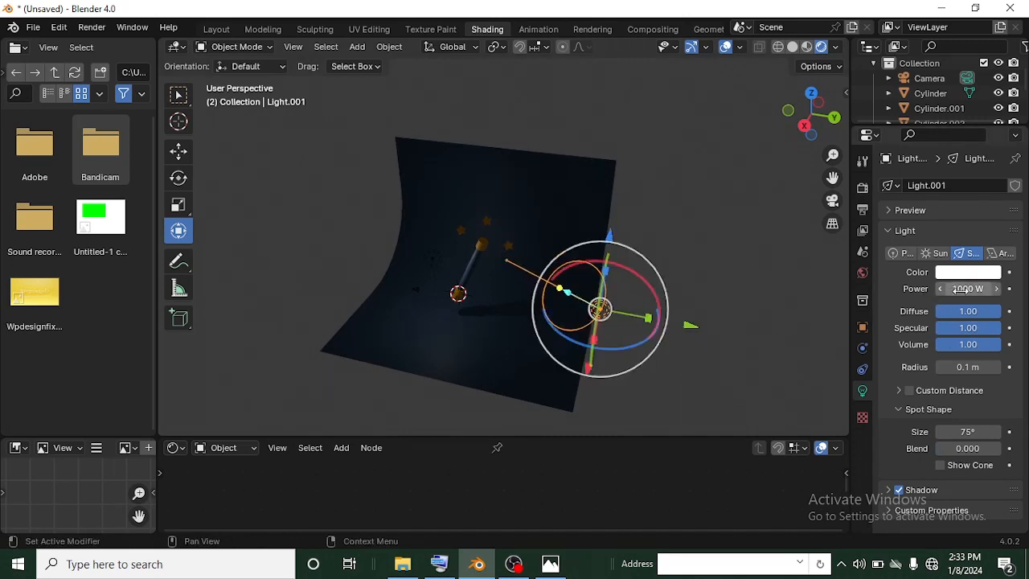
- Set the spotlight's power to 10000 W
left_click(968, 289)
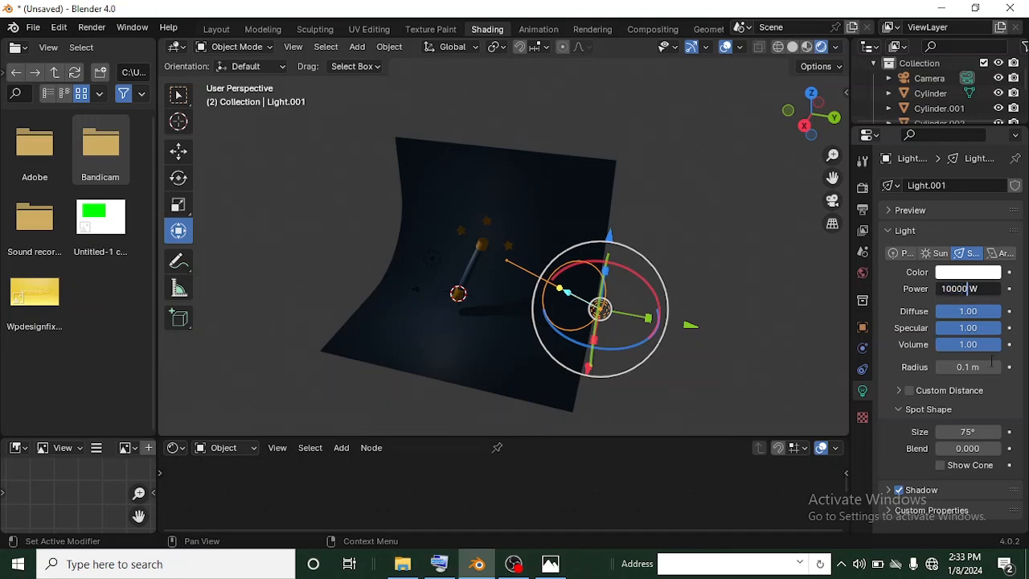
type("0")
key("Return")
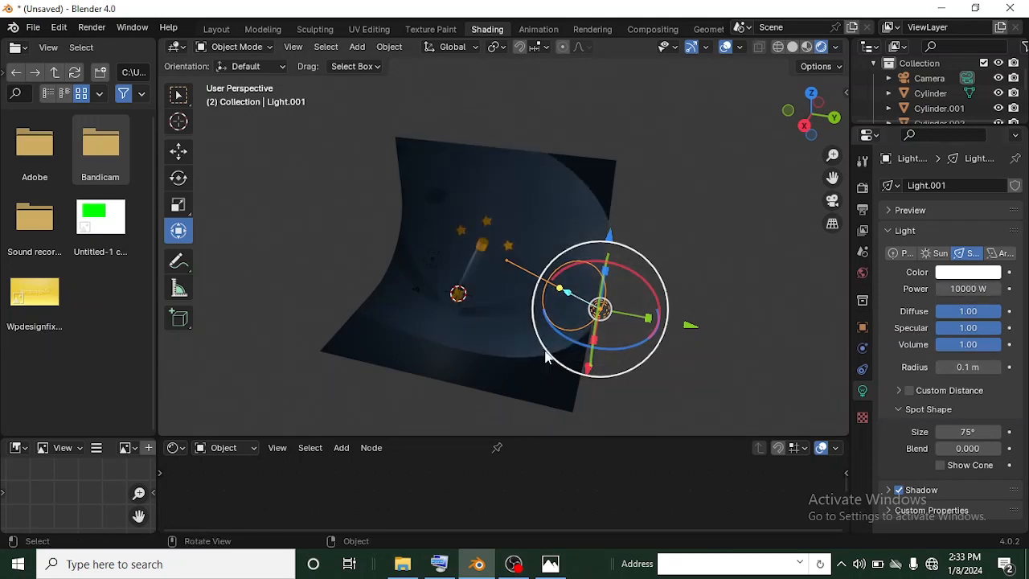
- Select the original point light on the other side of the wand and set its power to 10000 W
middle_click_drag(545, 357, 381, 232)
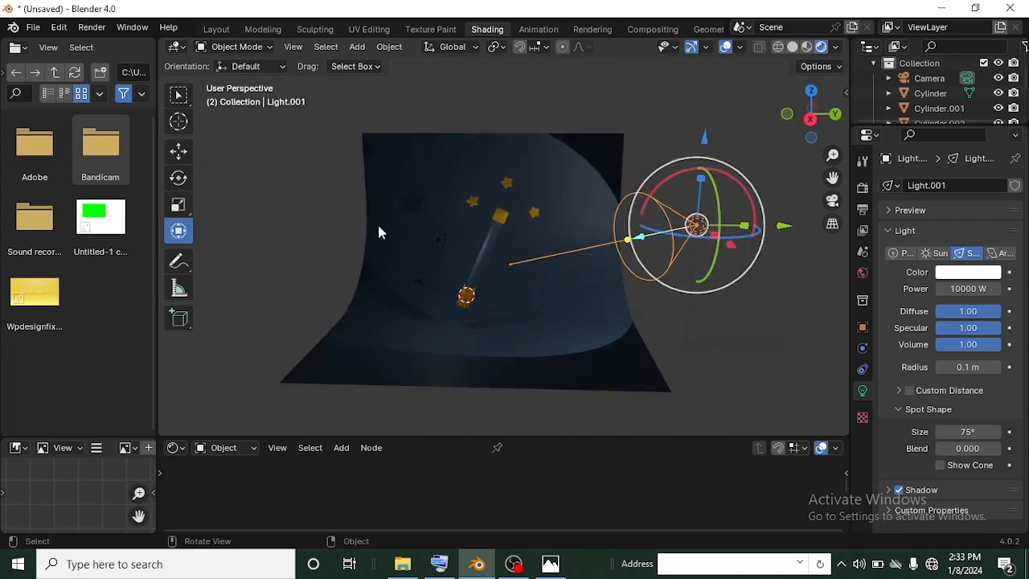
left_click(435, 241)
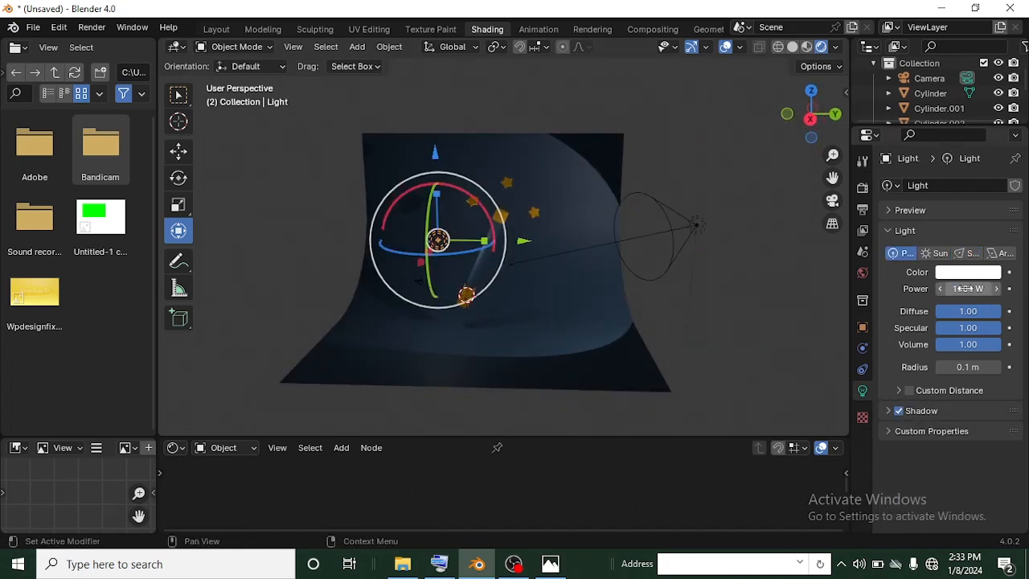
double_click(968, 288)
left_click(952, 288)
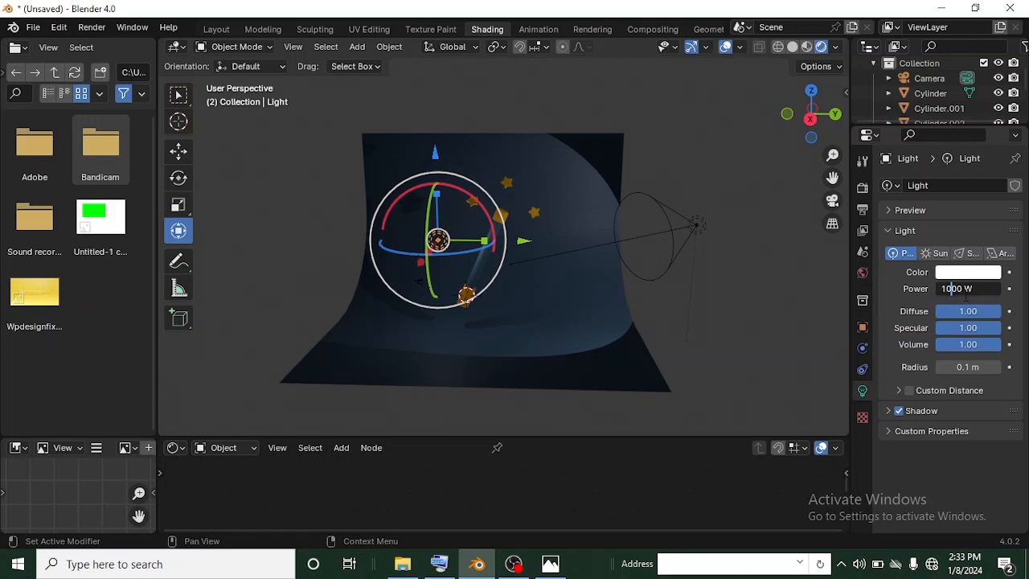
type("0")
key("Return")
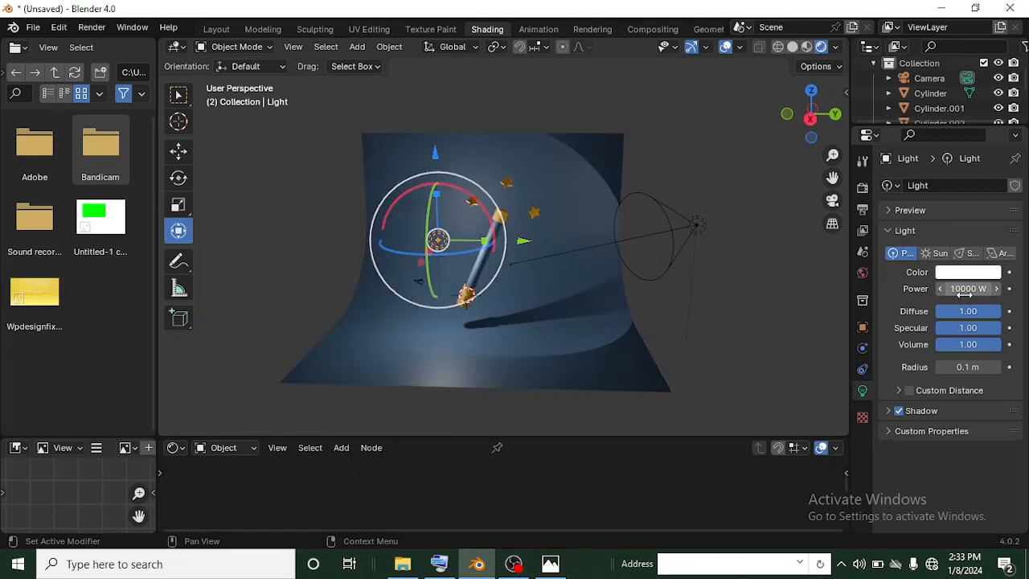
- Move the point light in front of the backdrop, to the side of the wand opposite the spotlight
middle_click_drag(556, 298, 532, 306)
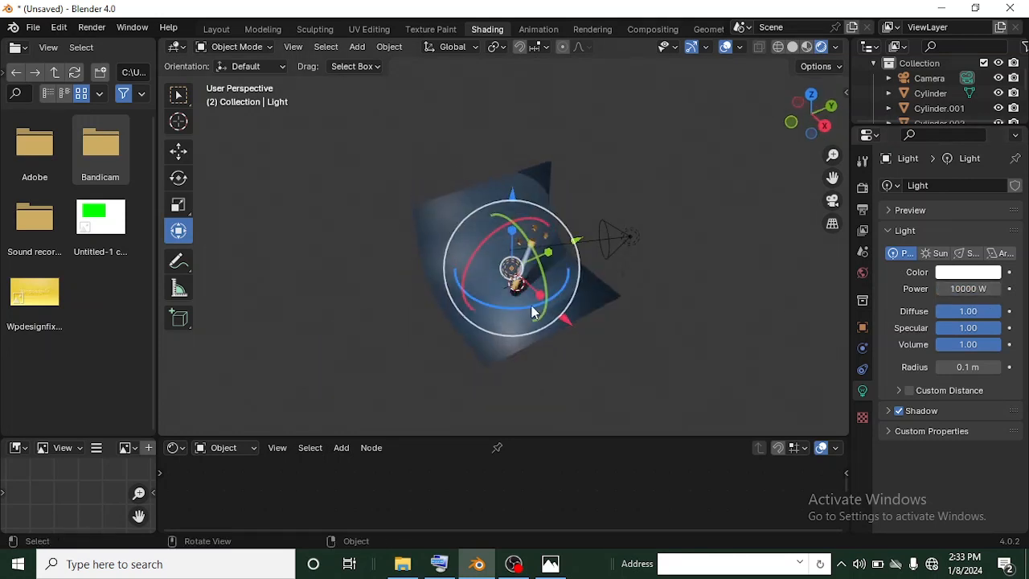
key("g")
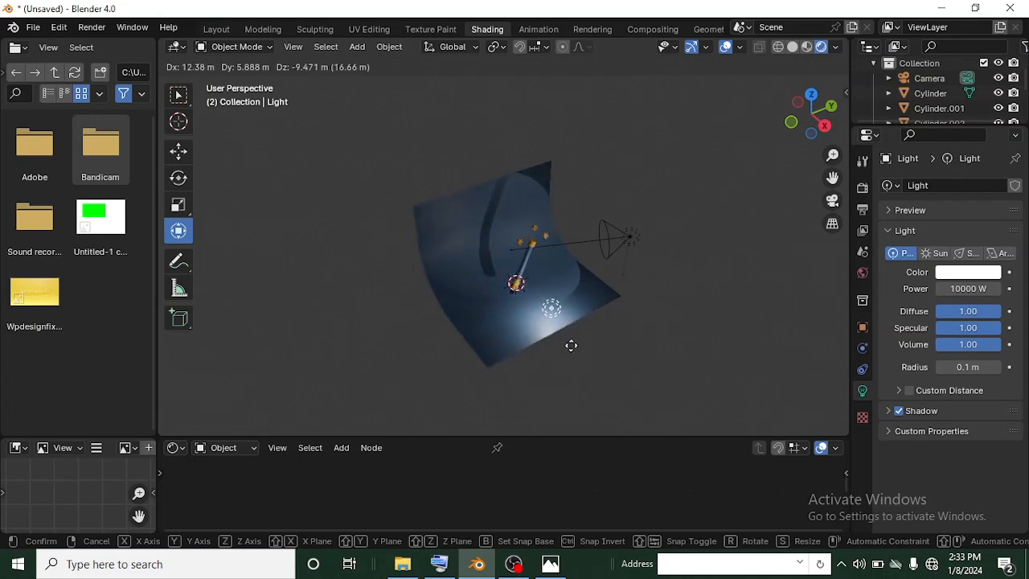
left_click(601, 349)
middle_click_drag(604, 349, 522, 254)
key("g")
left_click(427, 252)
scroll(483, 271, "up", 2)
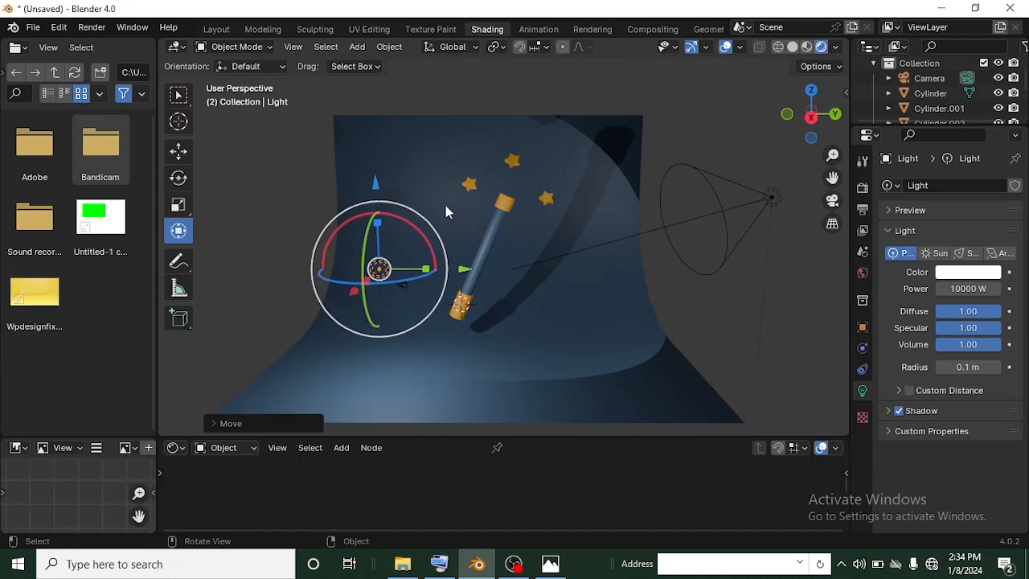
- Select the wand cylinder and apply Shade Smooth to it
left_click(833, 201)
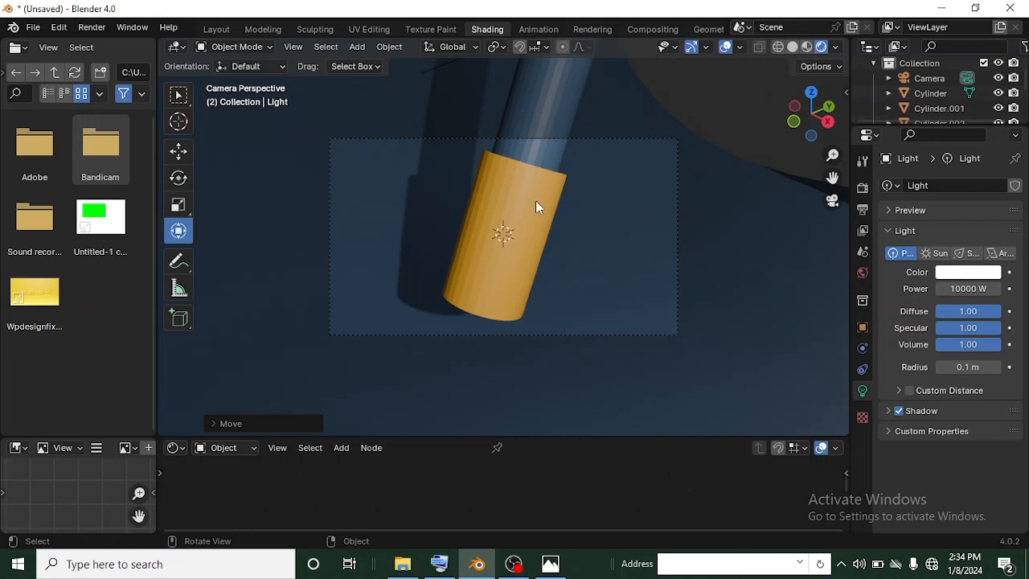
middle_click_drag(618, 234, 493, 195)
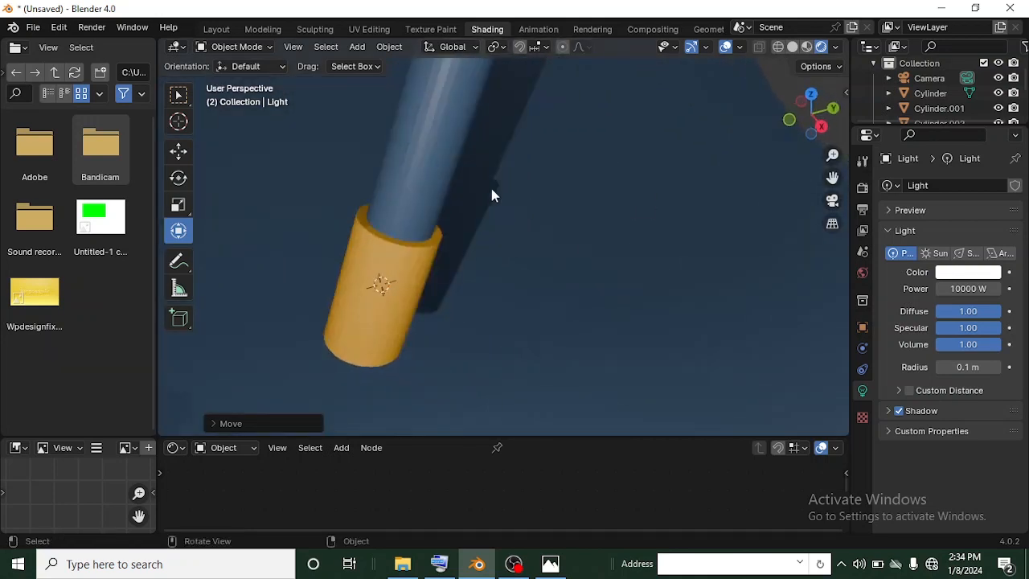
left_click(437, 137)
middle_click_drag(437, 138, 670, 230)
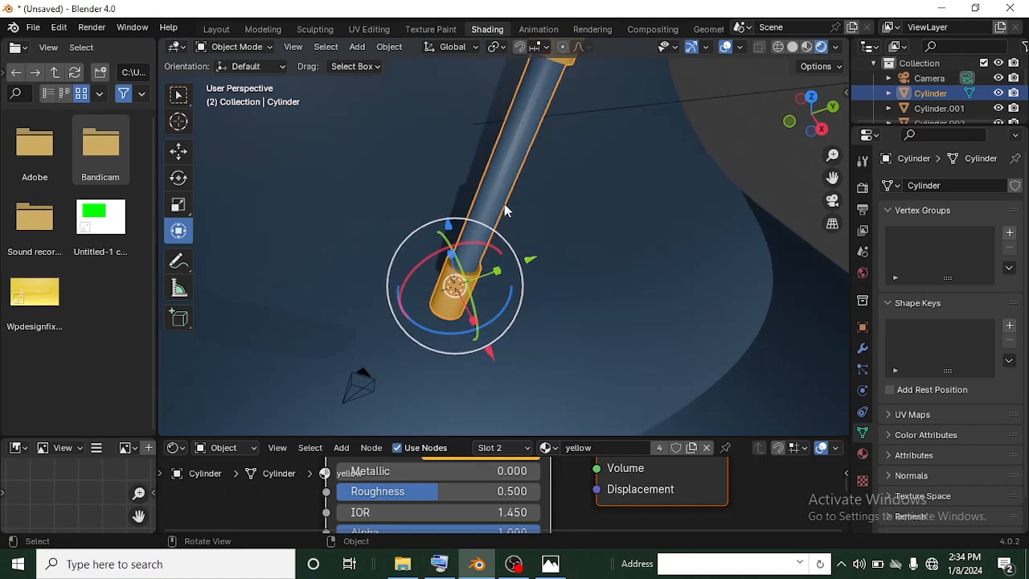
right_click(513, 171)
left_click(461, 73)
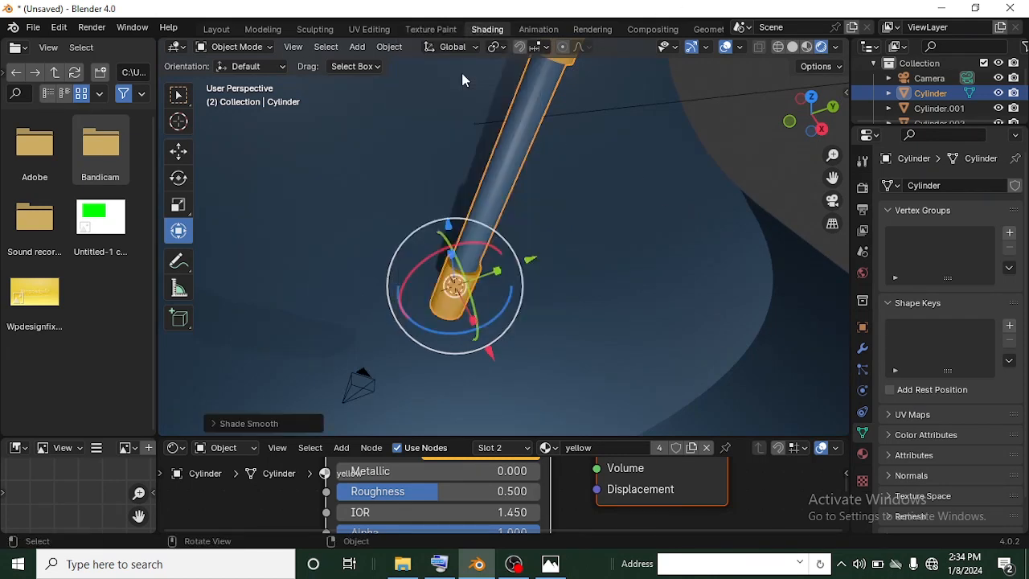
middle_click_drag(552, 203, 565, 180)
scroll(565, 180, "up", 7)
scroll(448, 197, "down", 7)
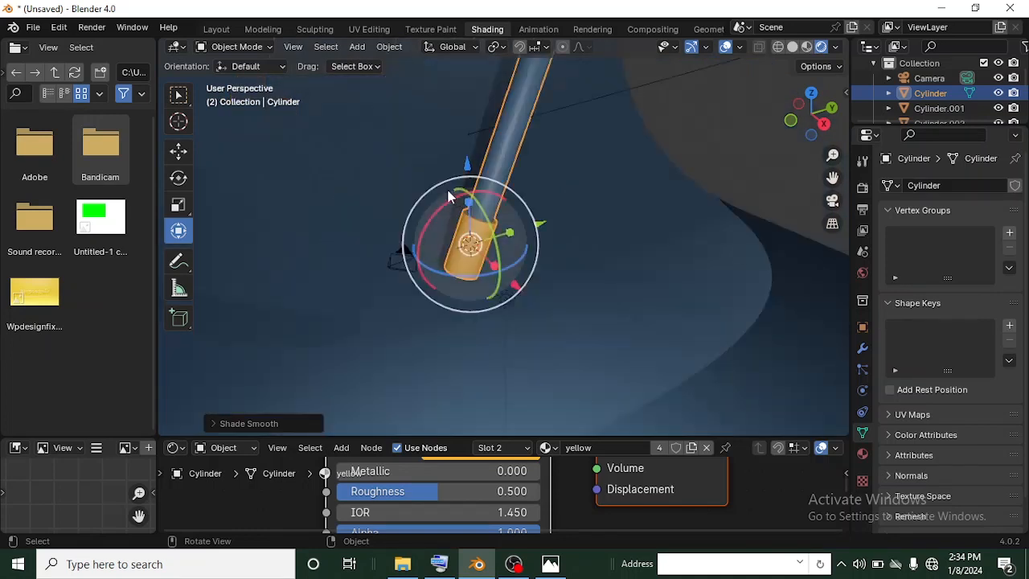
- Switch to the camera view and set the output resolution Y to 1920 px for a square frame
middle_click_drag(449, 197, 581, 259)
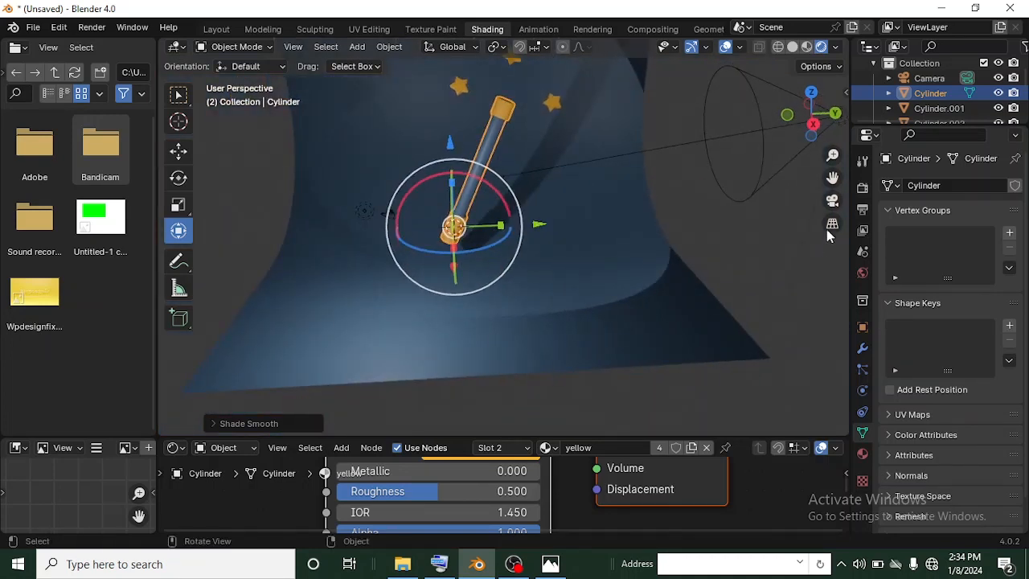
left_click(832, 200)
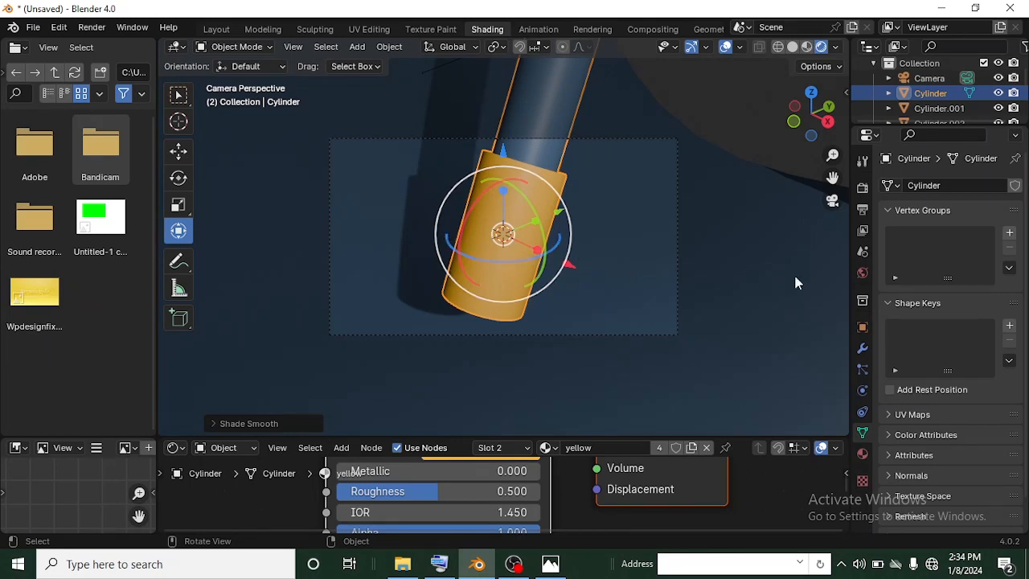
left_click(862, 211)
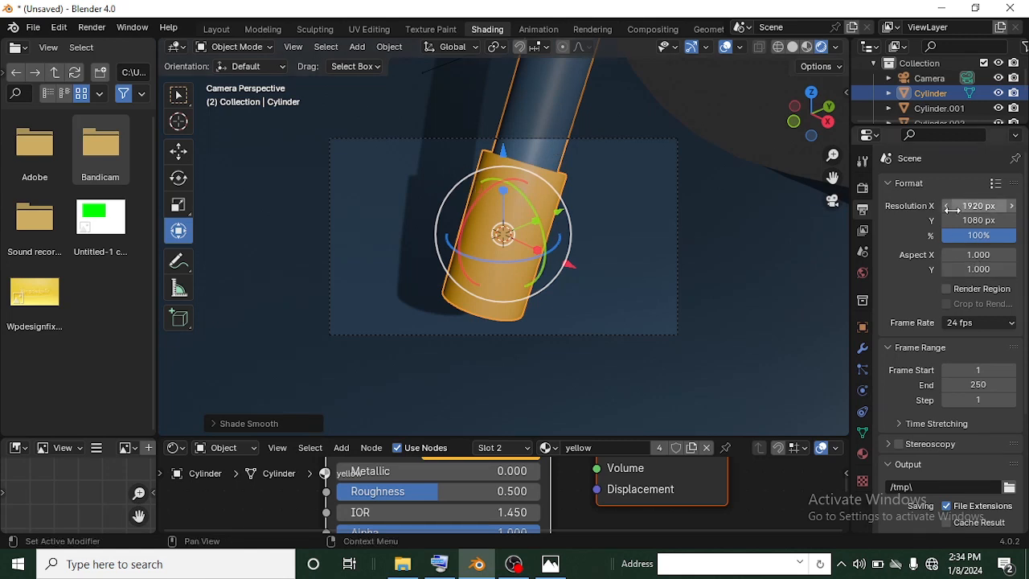
left_click(975, 222)
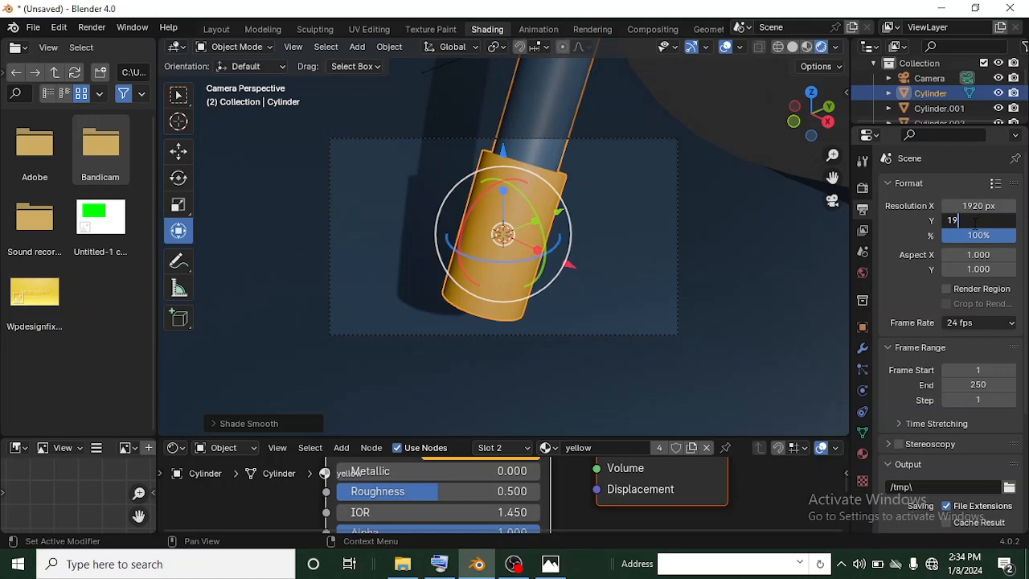
key("Return")
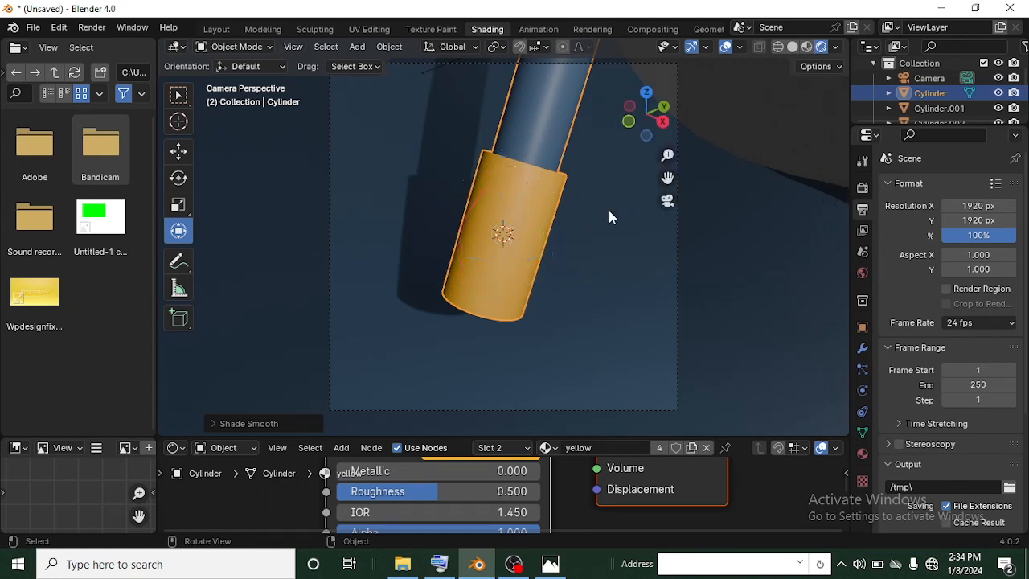
- Lock the camera to the view, frame the whole wand and all three stars against the backdrop, and release the lock
key("n")
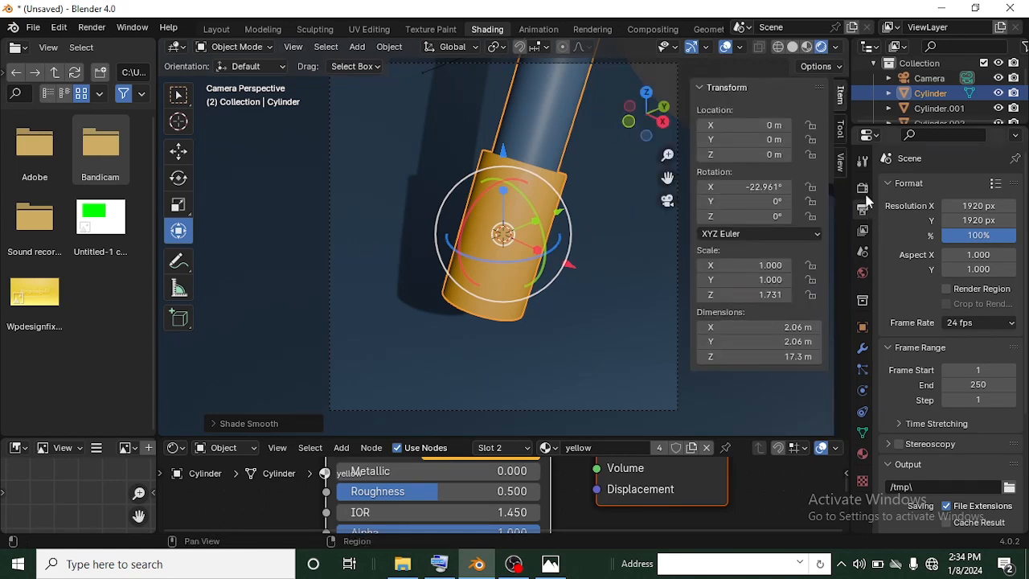
left_click(842, 165)
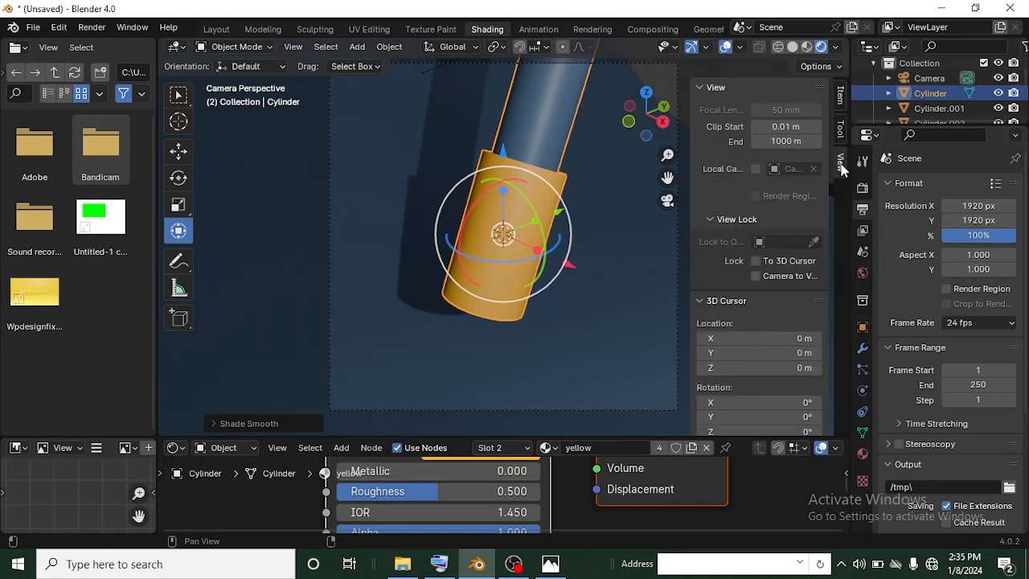
left_click(756, 277)
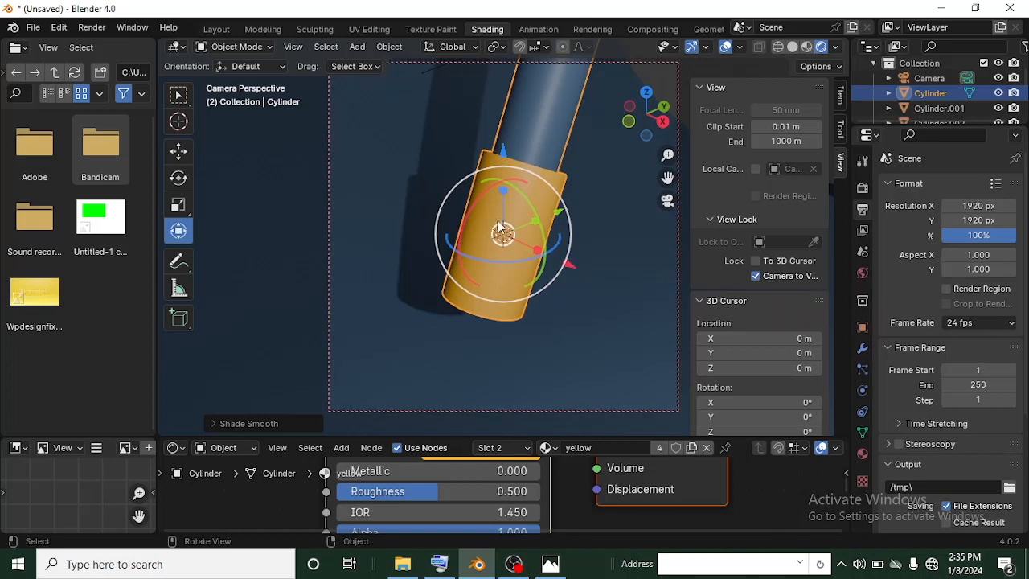
scroll(526, 206, "down", 5)
scroll(528, 212, "up", 2)
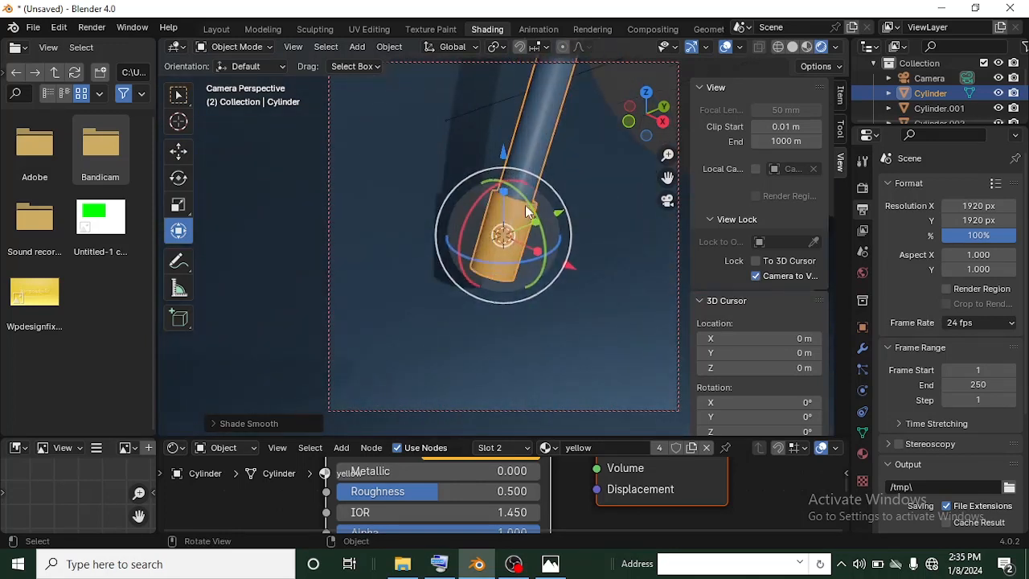
scroll(527, 212, "down", 3)
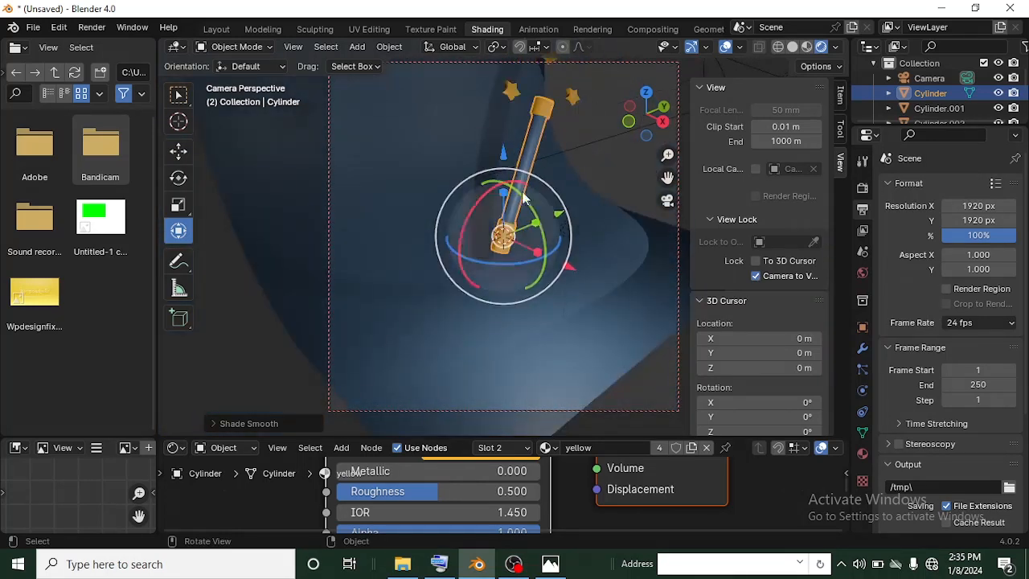
middle_click_drag(604, 285, 554, 317)
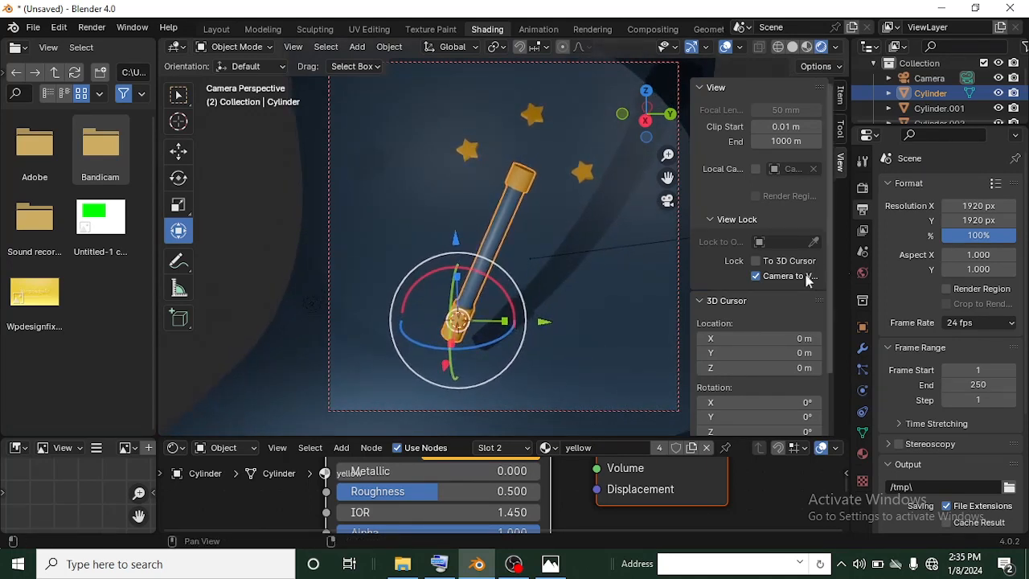
left_click(756, 276)
- Select the spotlight beside the backdrop, rotate it slightly to re-aim it, and set its spot blend to 0.685
scroll(582, 265, "down", 4)
mouse_move(582, 265)
middle_mouse_down()
mouse_move(550, 271)
mouse_move(585, 278)
middle_mouse_up()
scroll(579, 278, "down", 6)
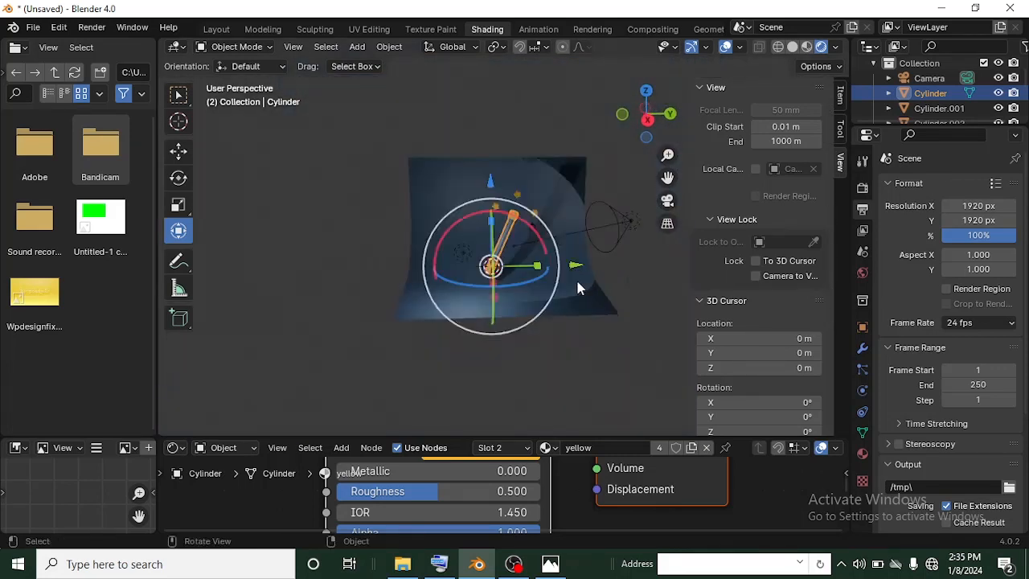
left_click(626, 223)
left_click_drag(648, 294, 630, 314)
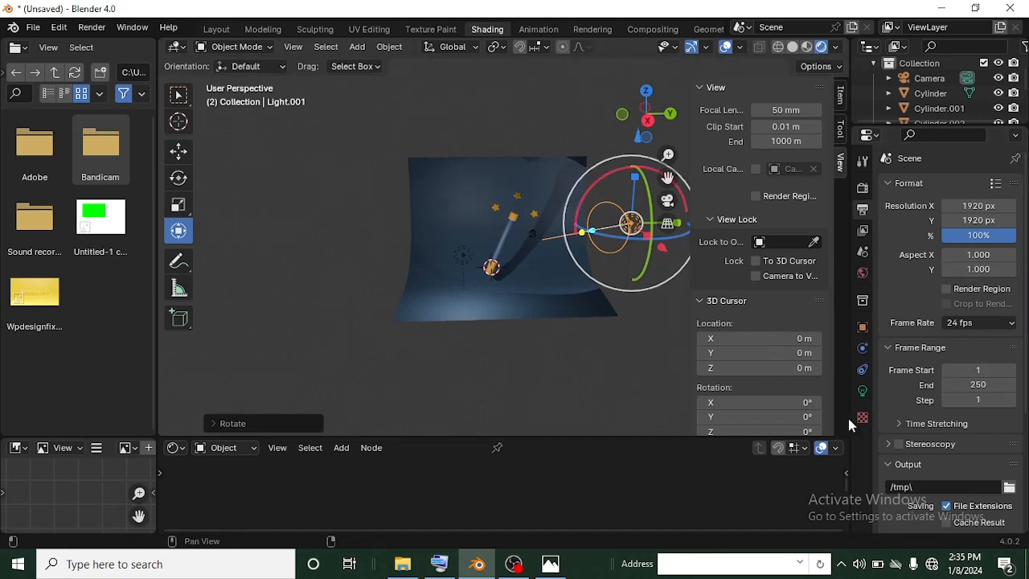
left_click(863, 393)
left_click_drag(952, 450, 981, 449)
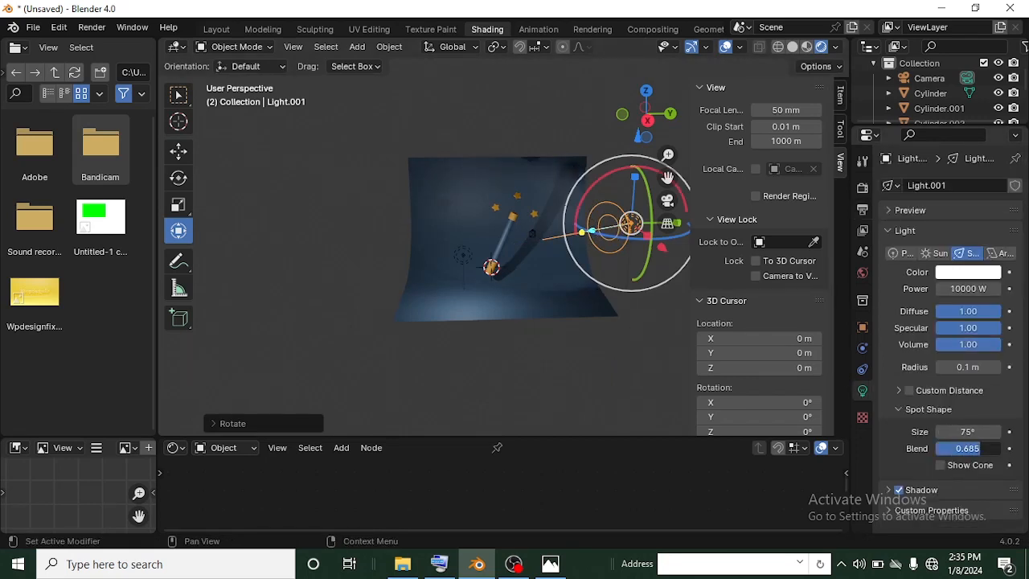
- Render a still image of the scene from the camera view
left_click(667, 201)
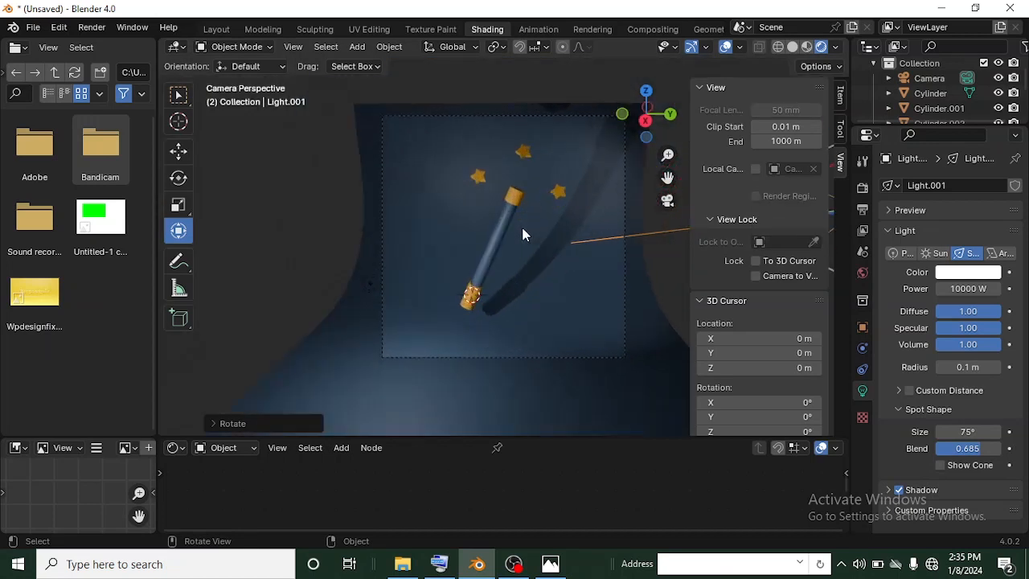
left_click(92, 28)
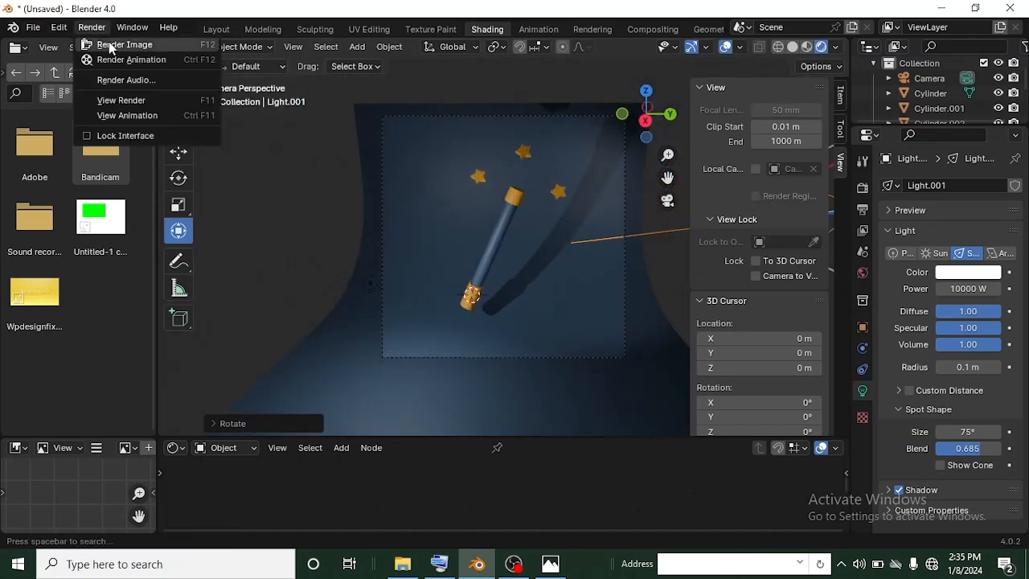